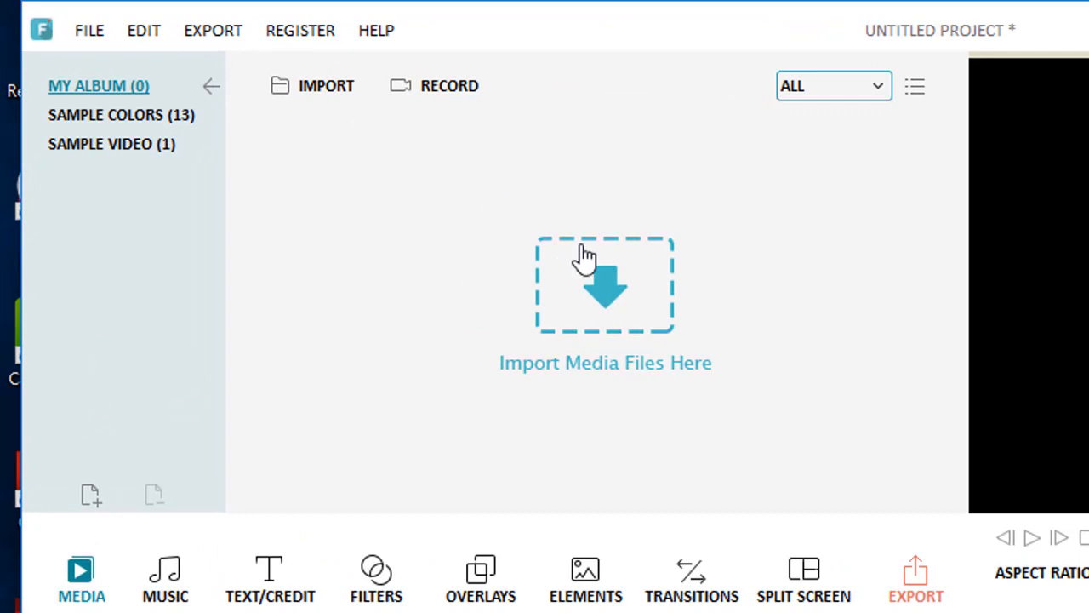
# Step: Import the video from the Mahaadiro folder inside multimedia on drive D: into the media album
pyautogui.click(612, 290)
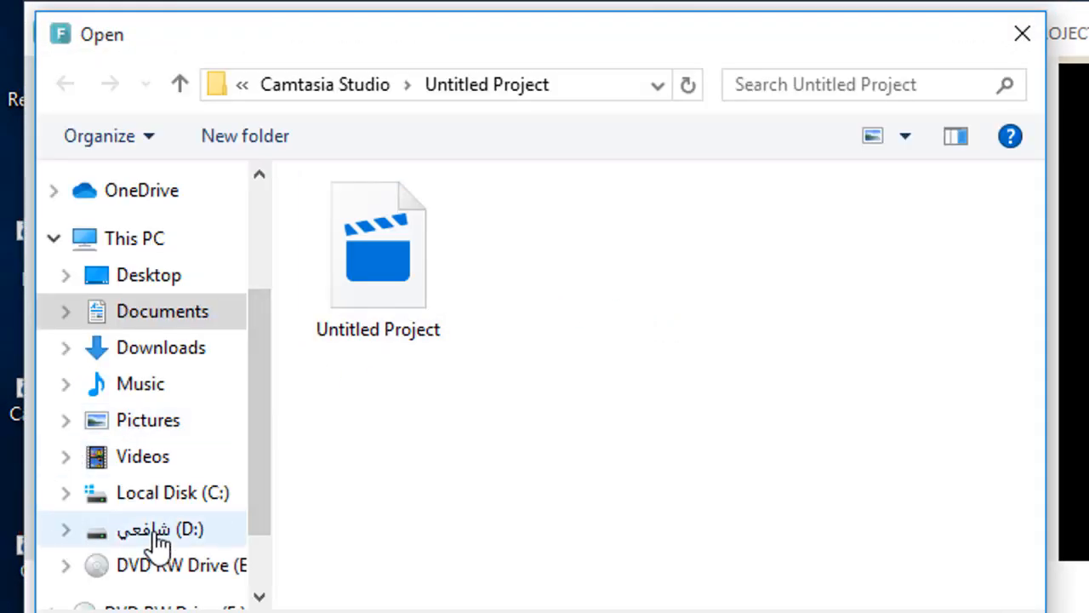
pyautogui.click(166, 532)
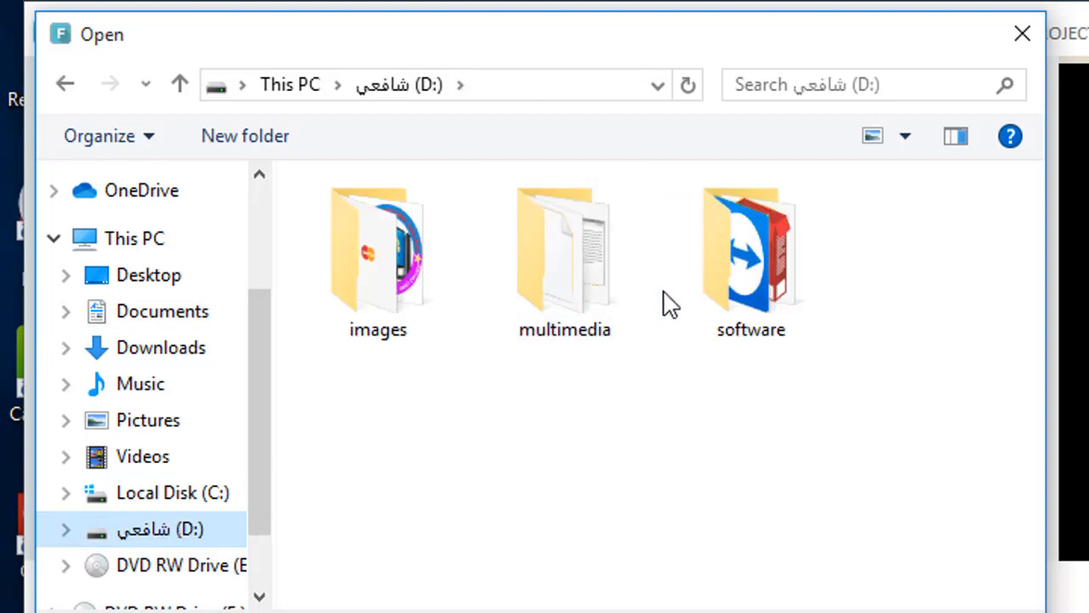
pyautogui.click(620, 271)
pyautogui.doubleClick(619, 268)
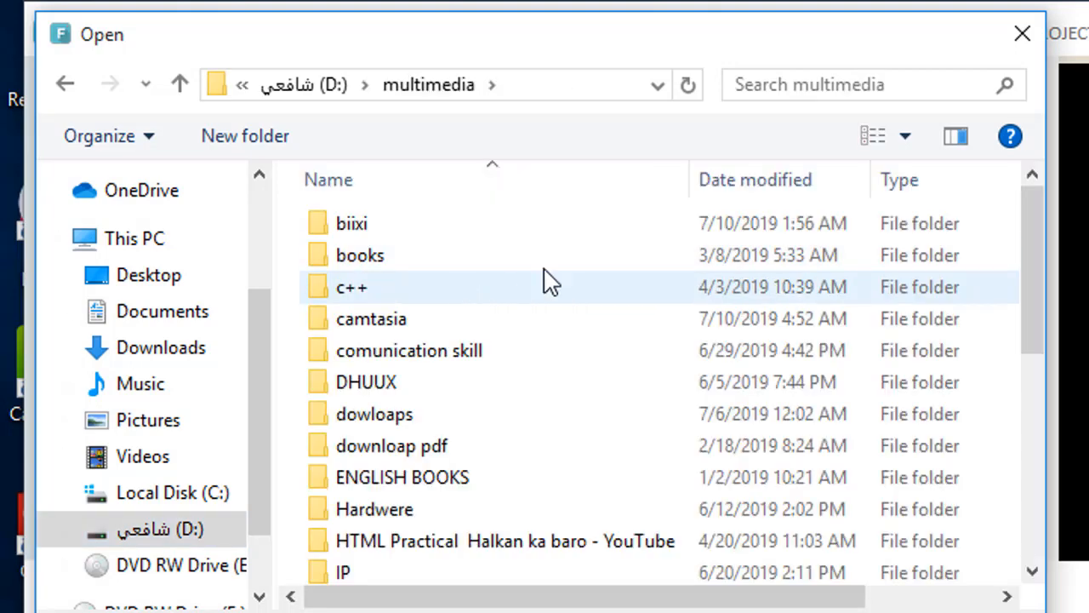
pyautogui.moveTo(1030, 234); pyautogui.dragTo(1031, 313)
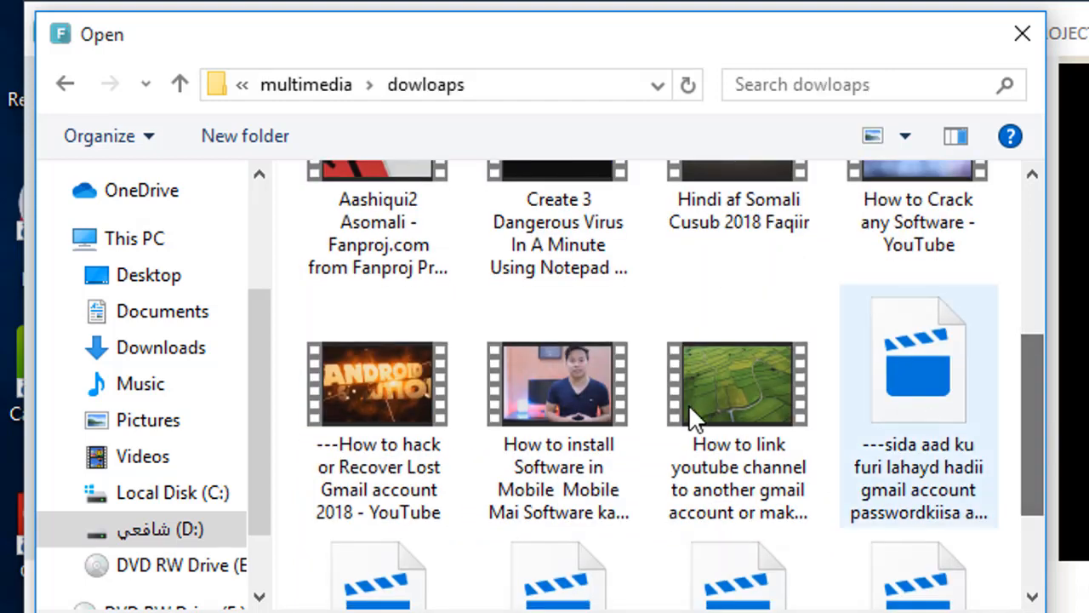
pyautogui.doubleClick(554, 437)
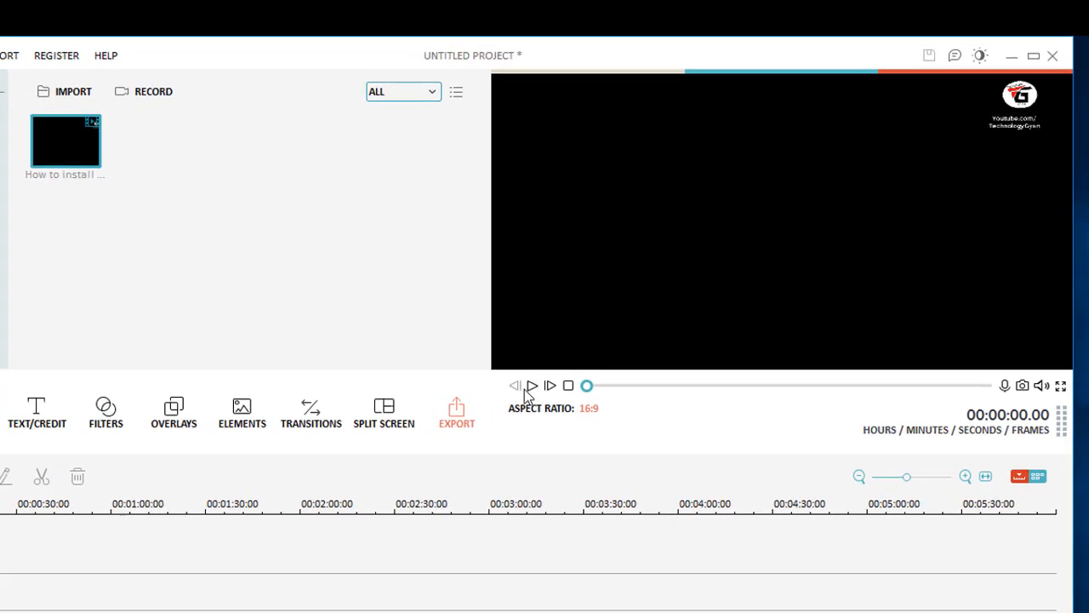
# Step: Preview the imported video, then place it on the timeline's video track
pyautogui.click(593, 342)
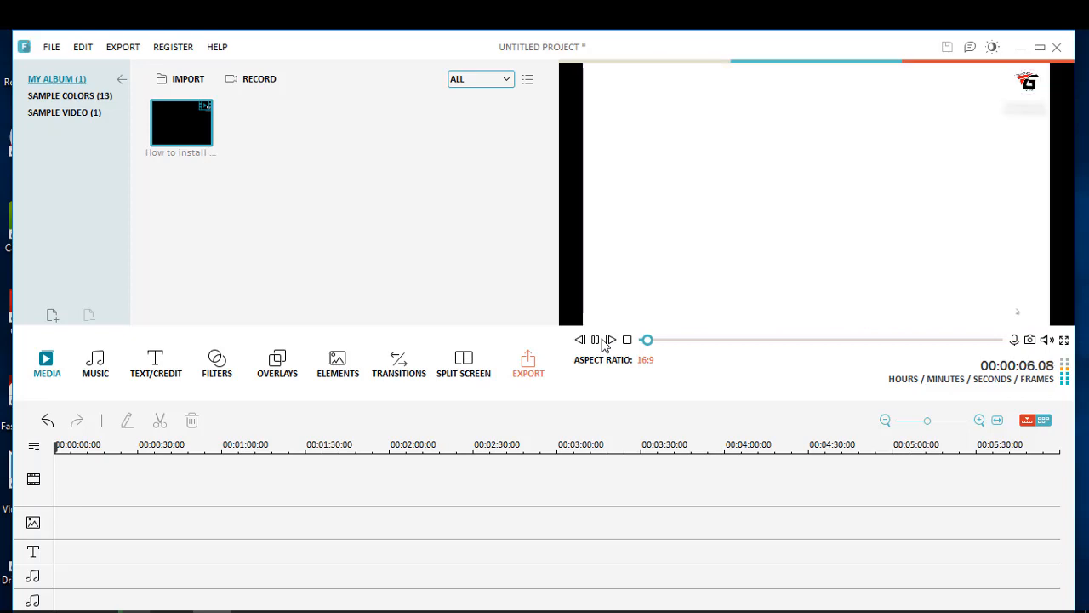
pyautogui.click(596, 340)
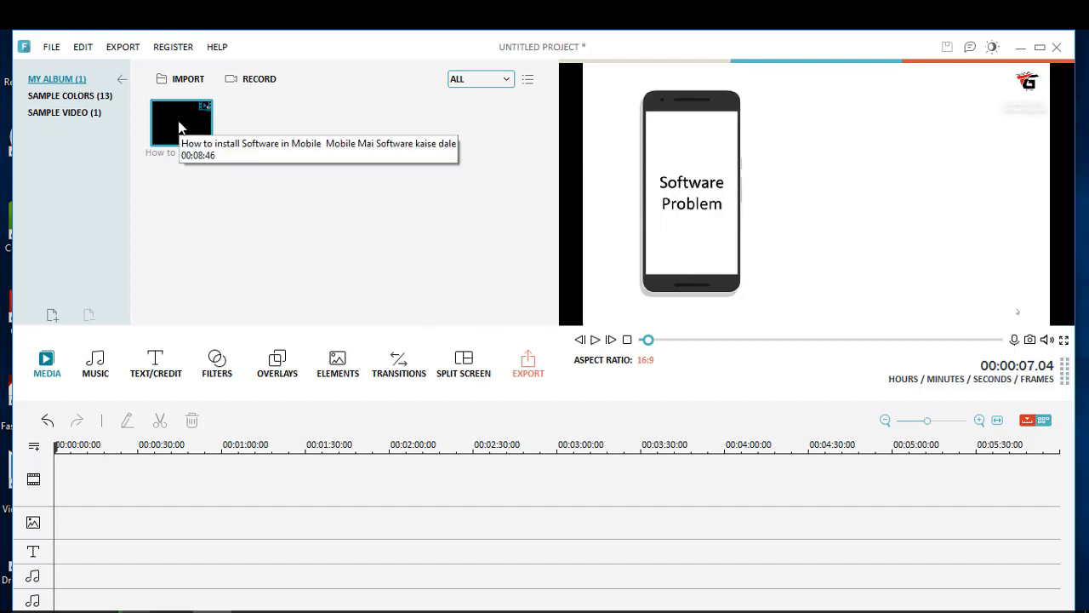
pyautogui.moveTo(178, 121); pyautogui.dragTo(157, 491)
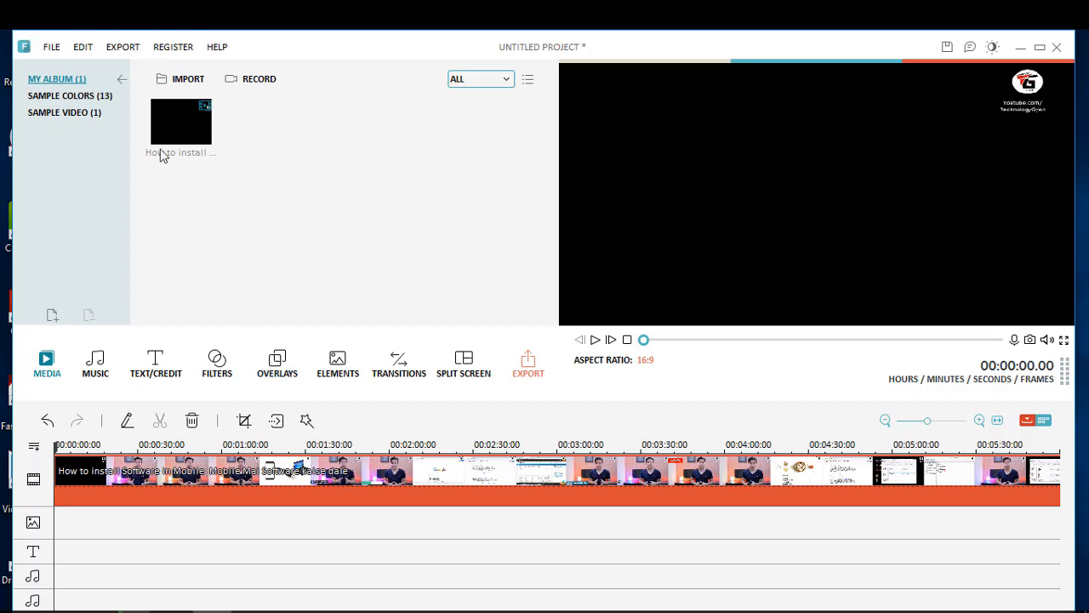
# Step: Insert the Red sample color clip at the very start of the video track
pyautogui.click(81, 96)
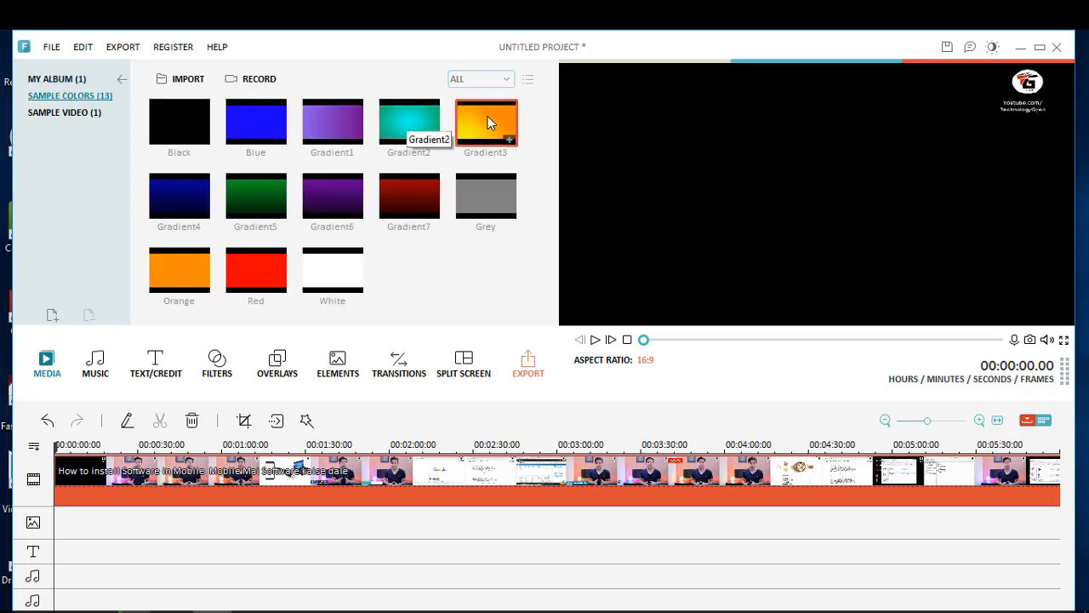
pyautogui.click(248, 257)
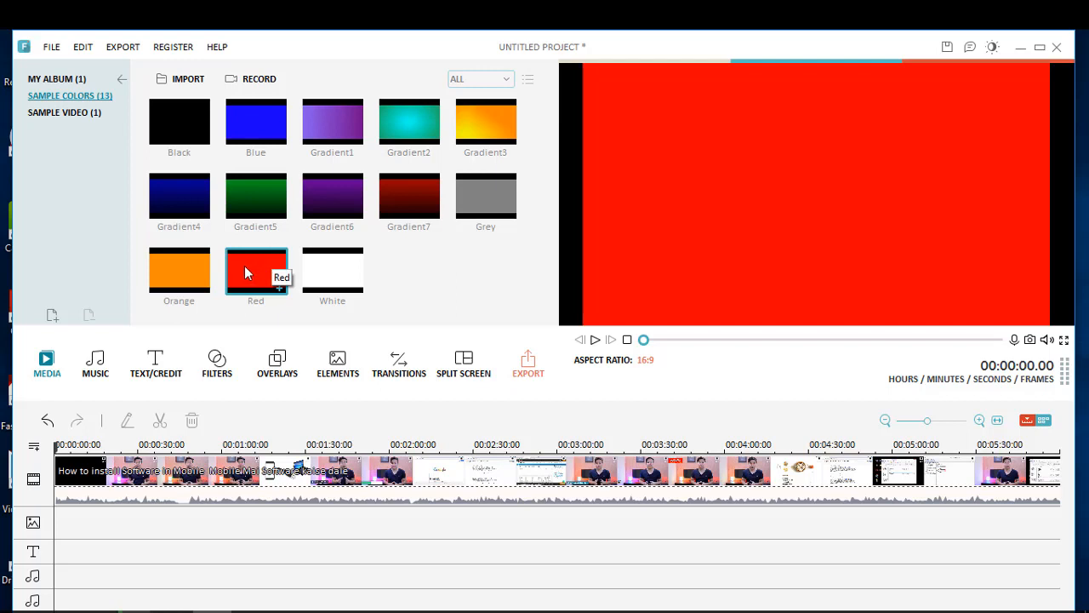
pyautogui.moveTo(260, 264); pyautogui.dragTo(57, 488)
pyautogui.click(57, 487)
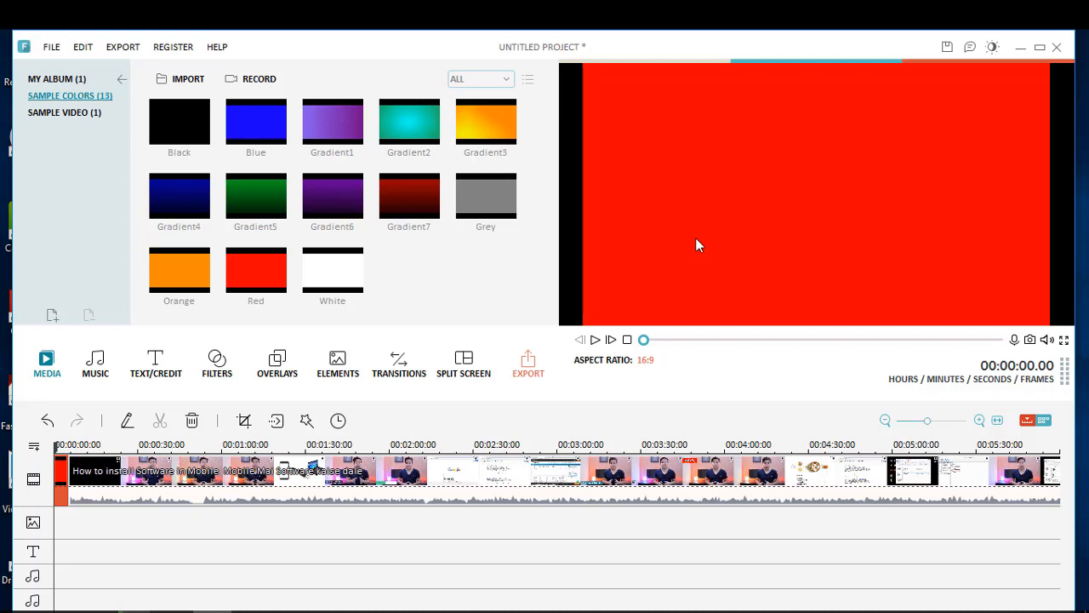
# Step: Browse the text and credit titles and preview the Retro Label FAMILY title
pyautogui.click(162, 367)
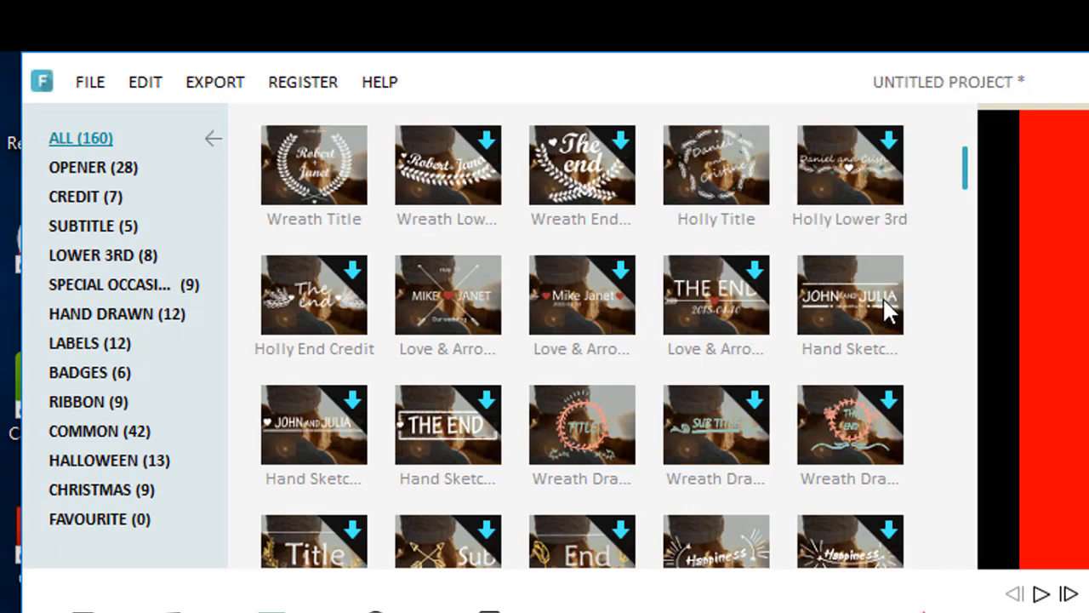
pyautogui.moveTo(967, 183); pyautogui.dragTo(981, 218)
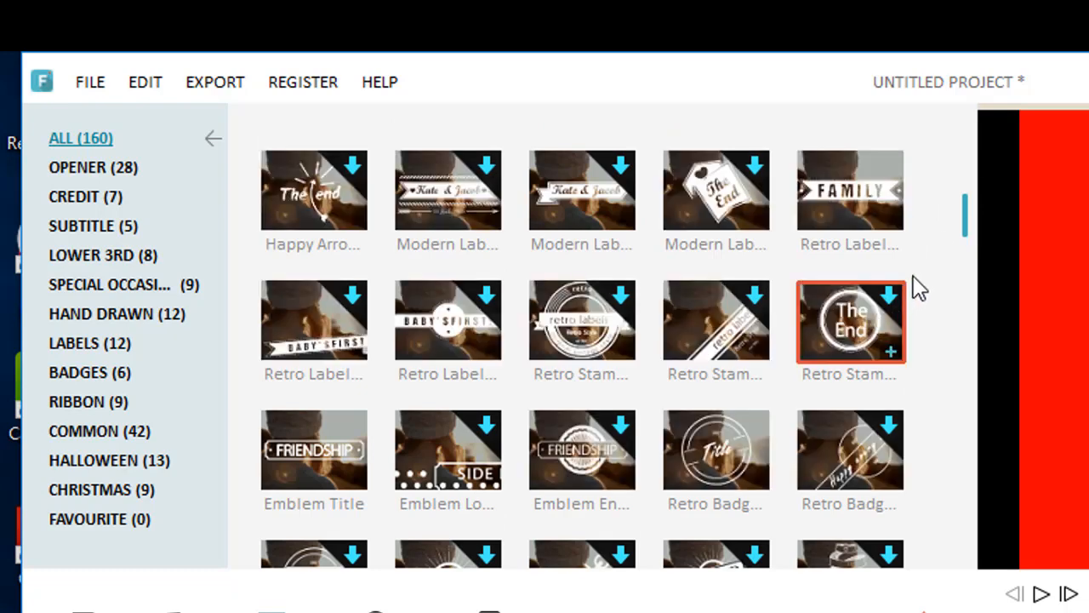
pyautogui.click(852, 193)
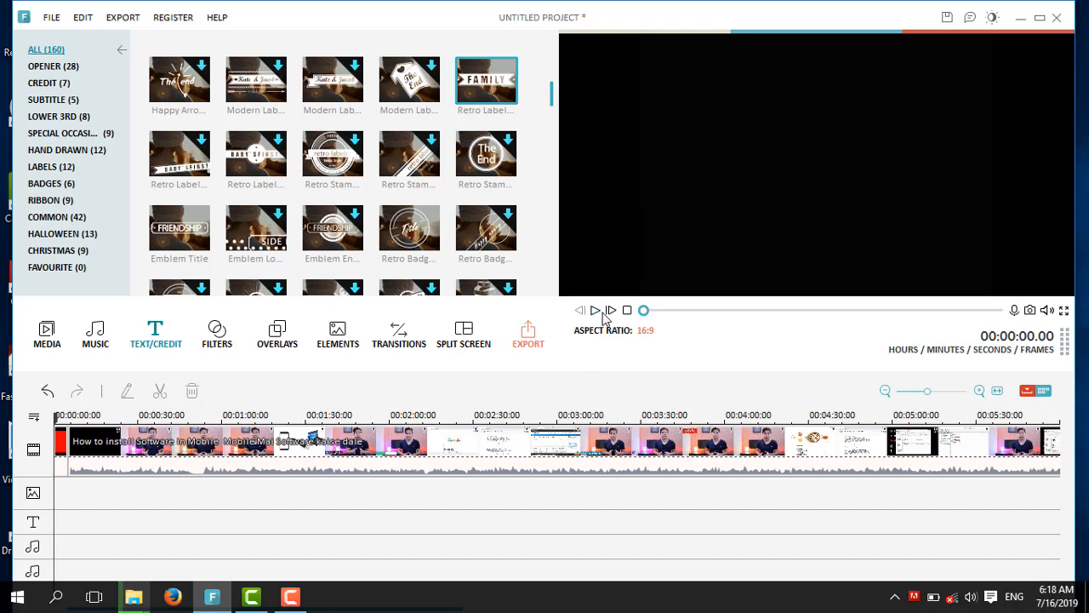
pyautogui.click(598, 311)
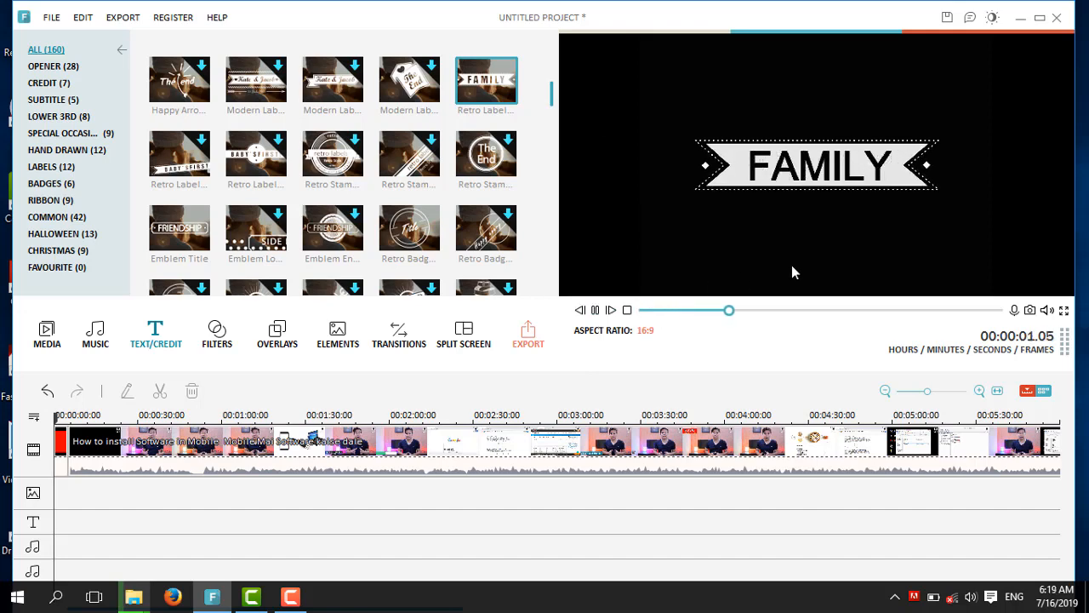
pyautogui.click(595, 312)
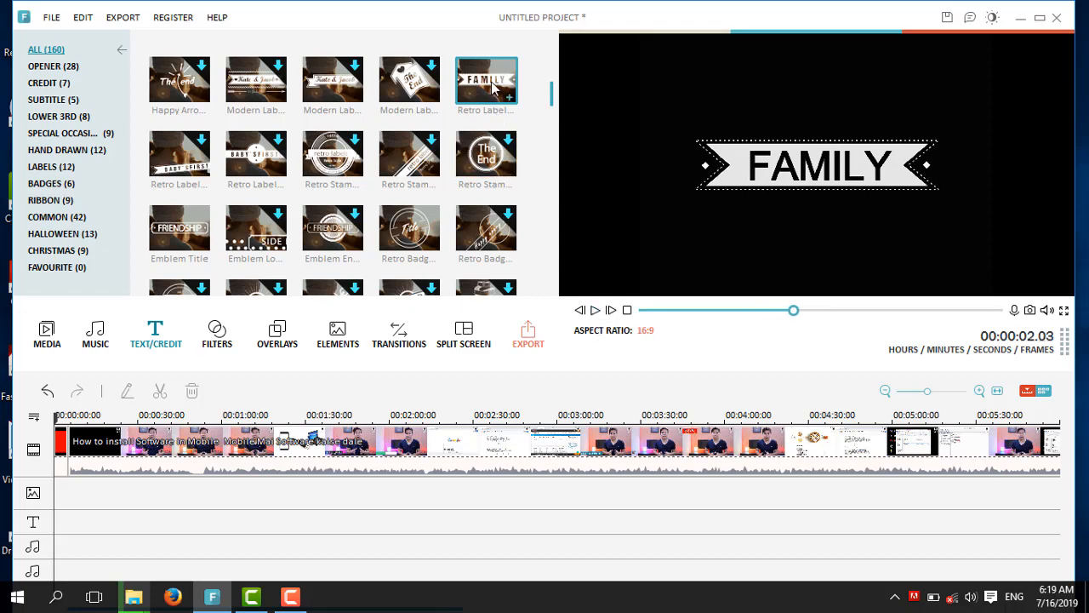
# Step: Add the Retro Label title to the text track at the start of the timeline and preview it
pyautogui.moveTo(496, 83); pyautogui.dragTo(107, 486)
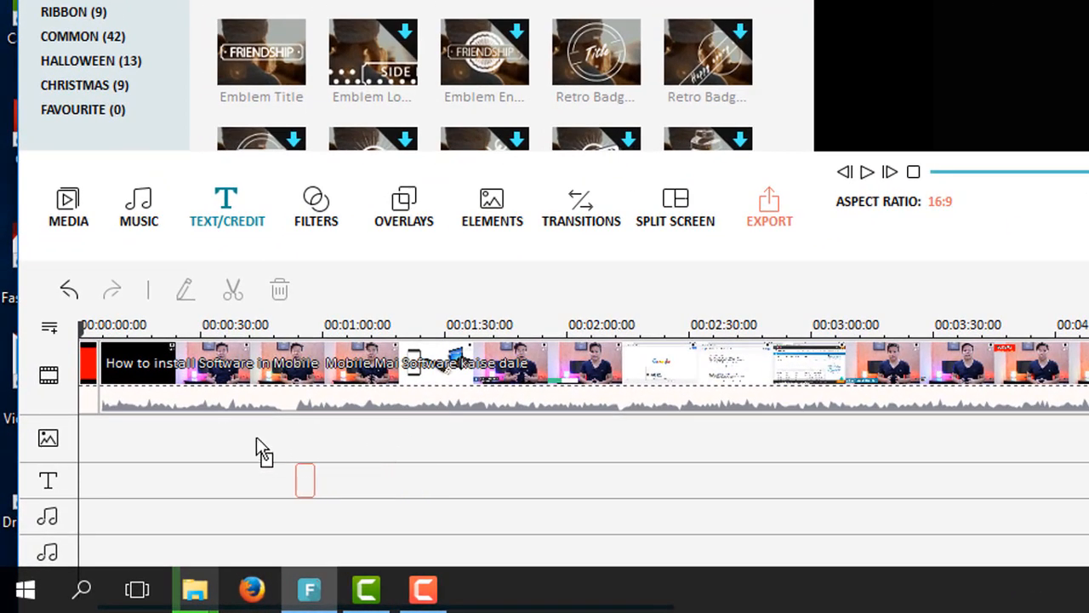
pyautogui.moveTo(154, 427); pyautogui.dragTo(87, 487)
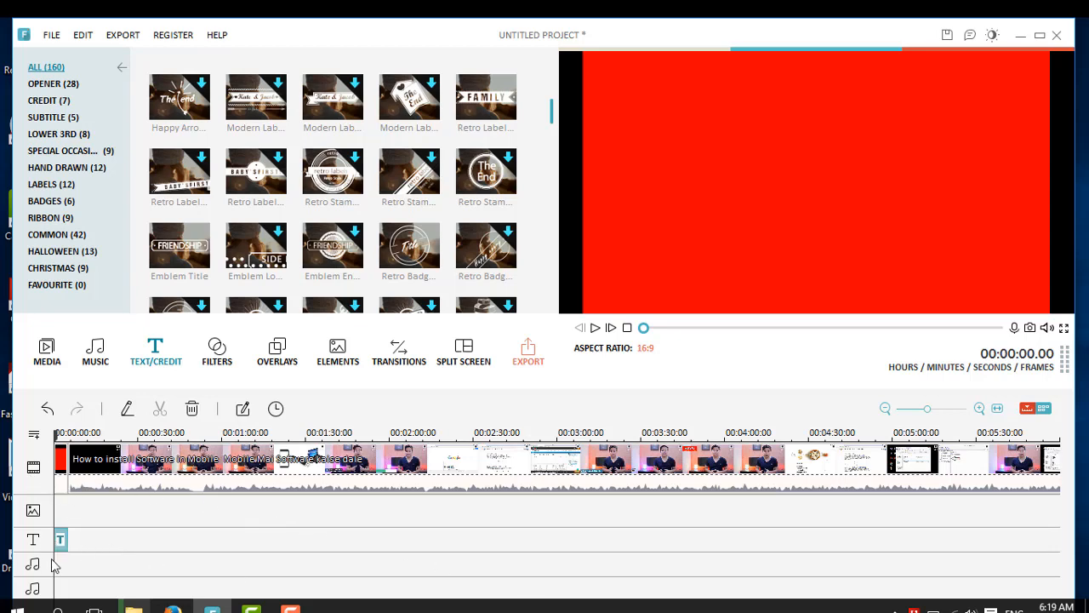
pyautogui.click(595, 329)
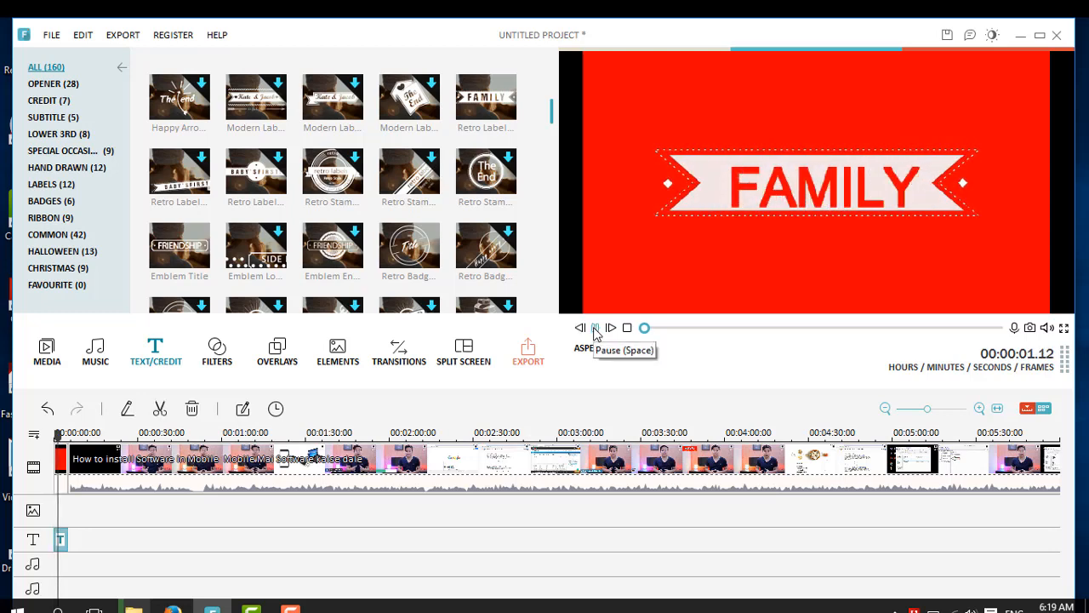
pyautogui.click(595, 329)
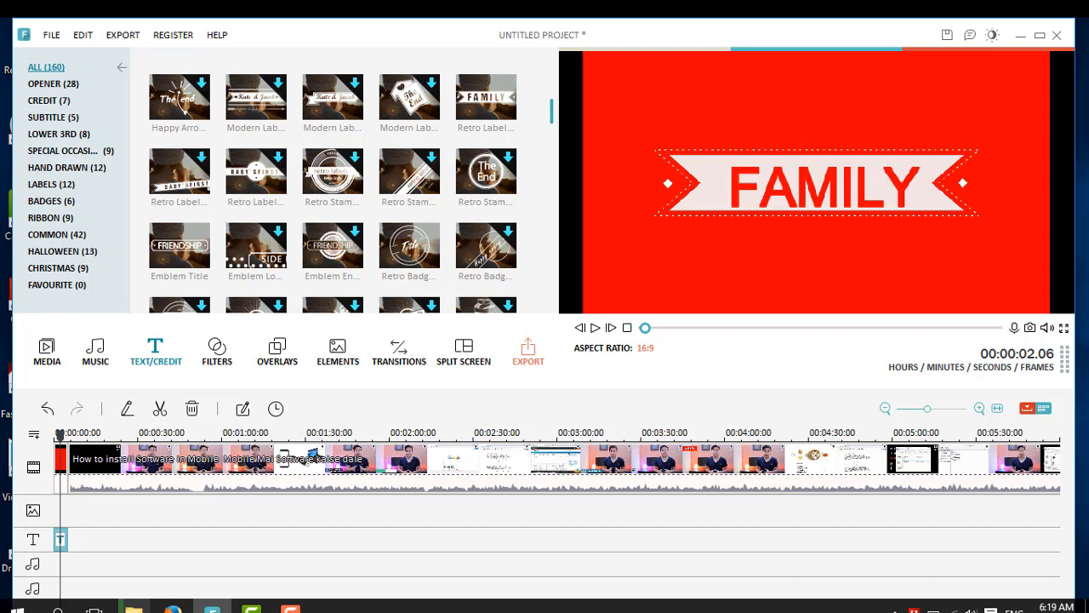
# Step: Open the title for editing and replace FAMILY with the text CAALIN TECHNOLOY
pyautogui.doubleClick(61, 540)
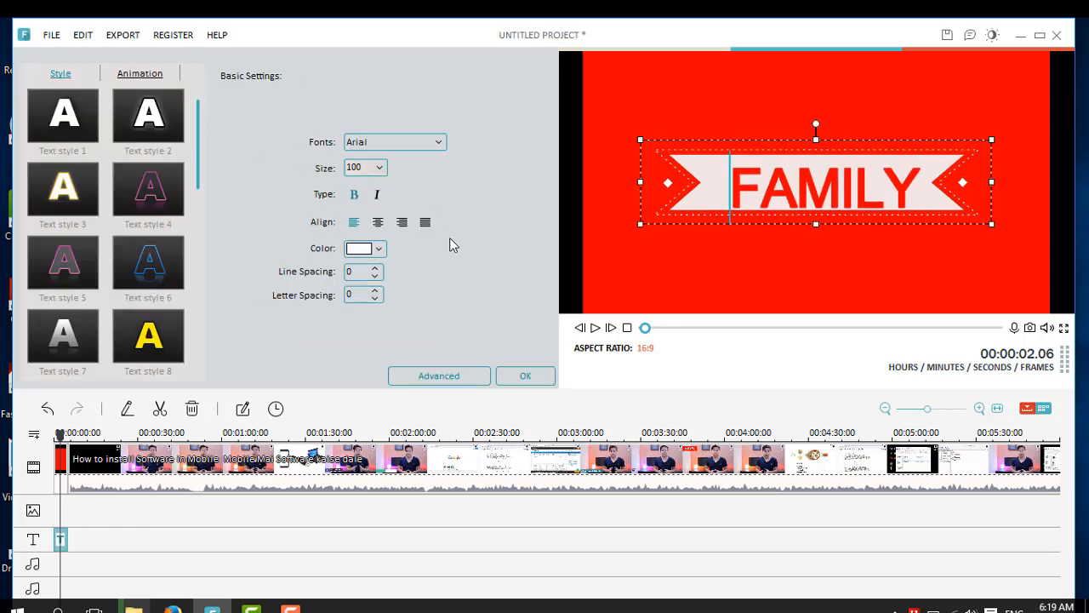
pyautogui.click(924, 196)
pyautogui.press('BackSpace')
pyautogui.press('BackSpace')
pyautogui.press('BackSpace')
pyautogui.press('BackSpace')
pyautogui.press('BackSpace')
pyautogui.press('BackSpace')
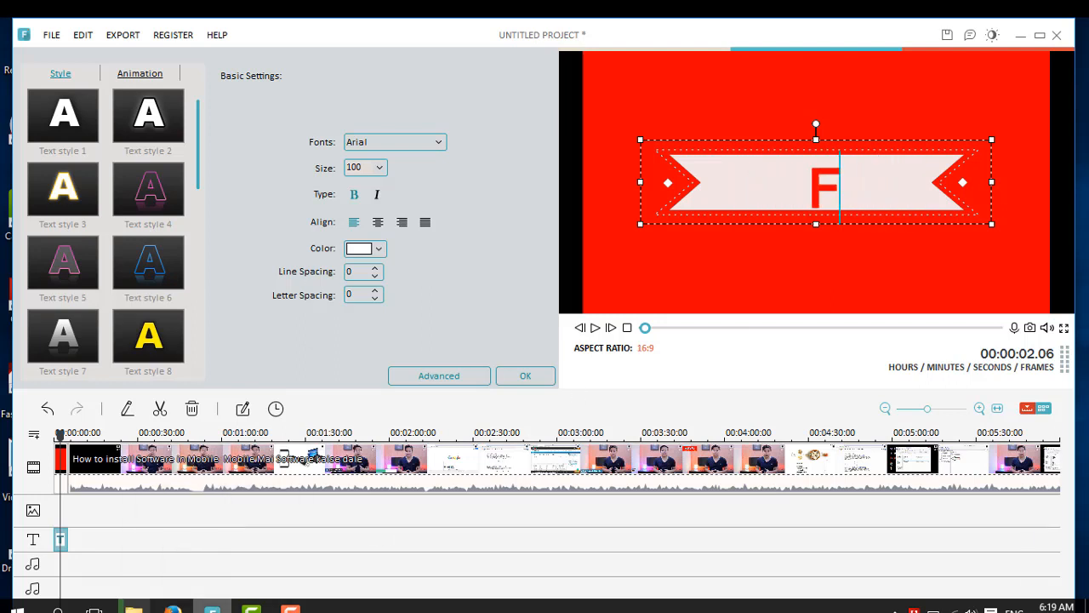
pyautogui.write('CAA')
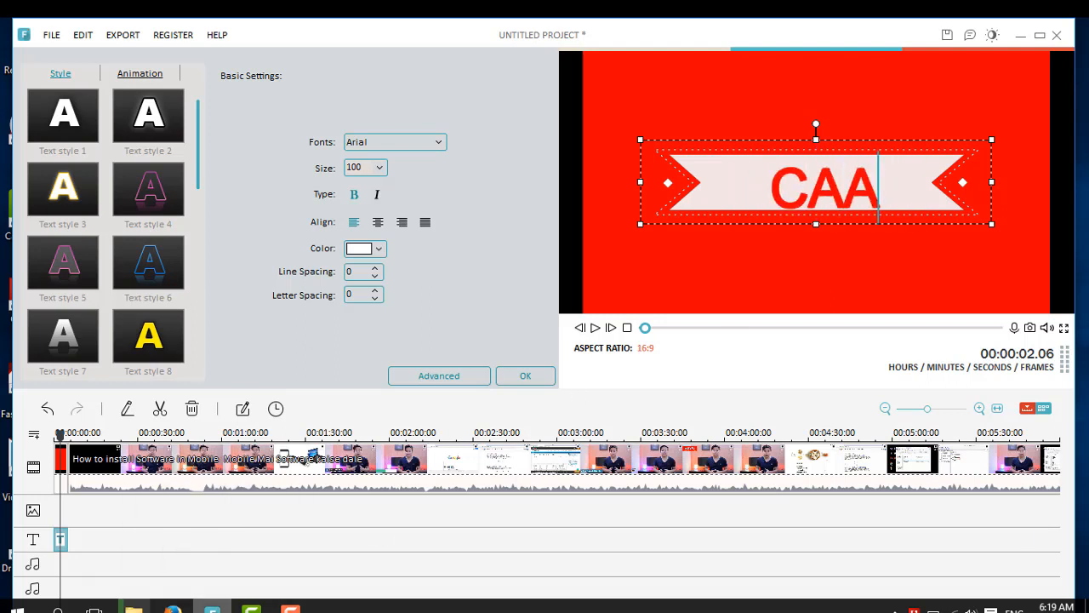
pyautogui.write('LIN ')
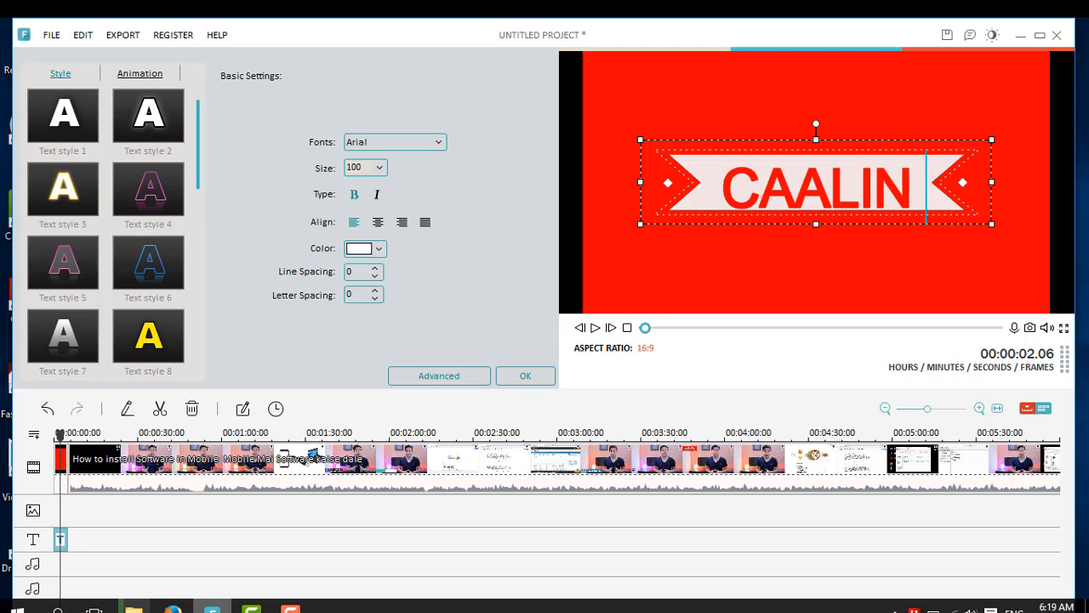
pyautogui.write('TE')
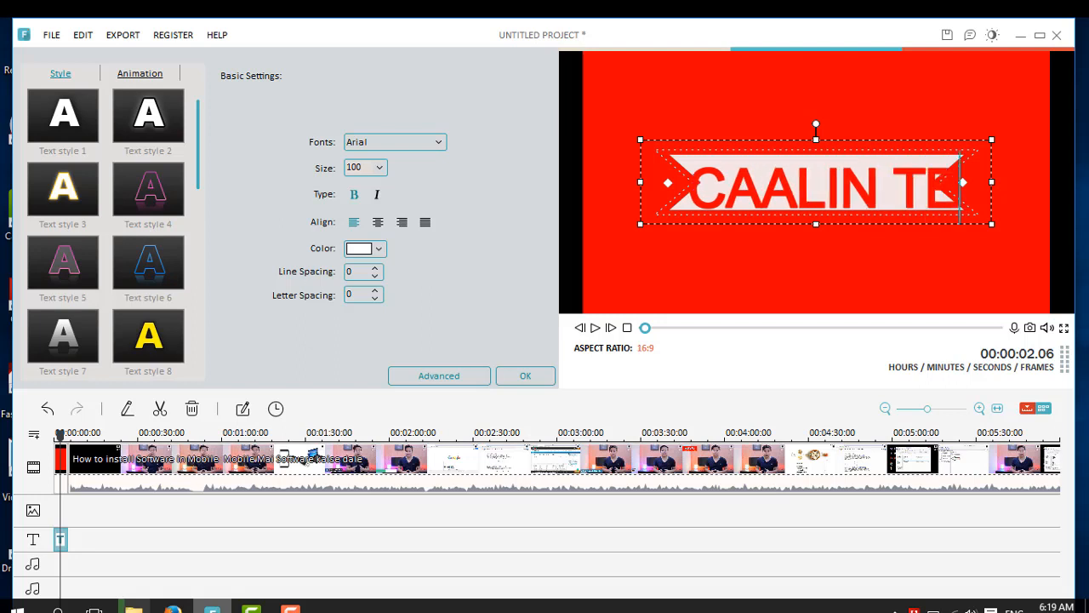
pyautogui.write('CHN')
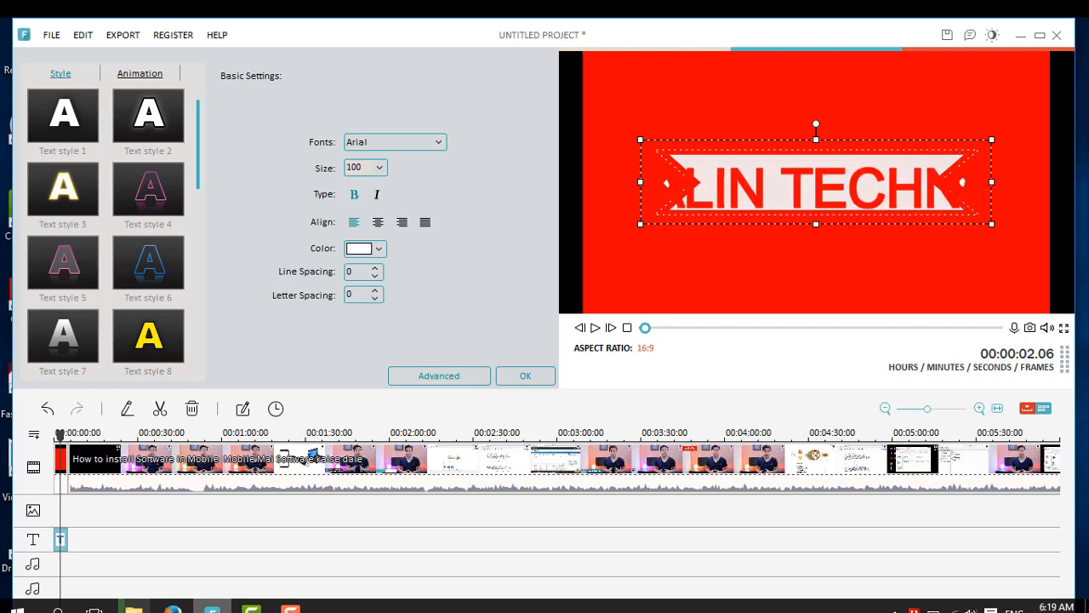
# Step: Select all title text and set its size to 56
pyautogui.hotkey('ctrl', 'a')
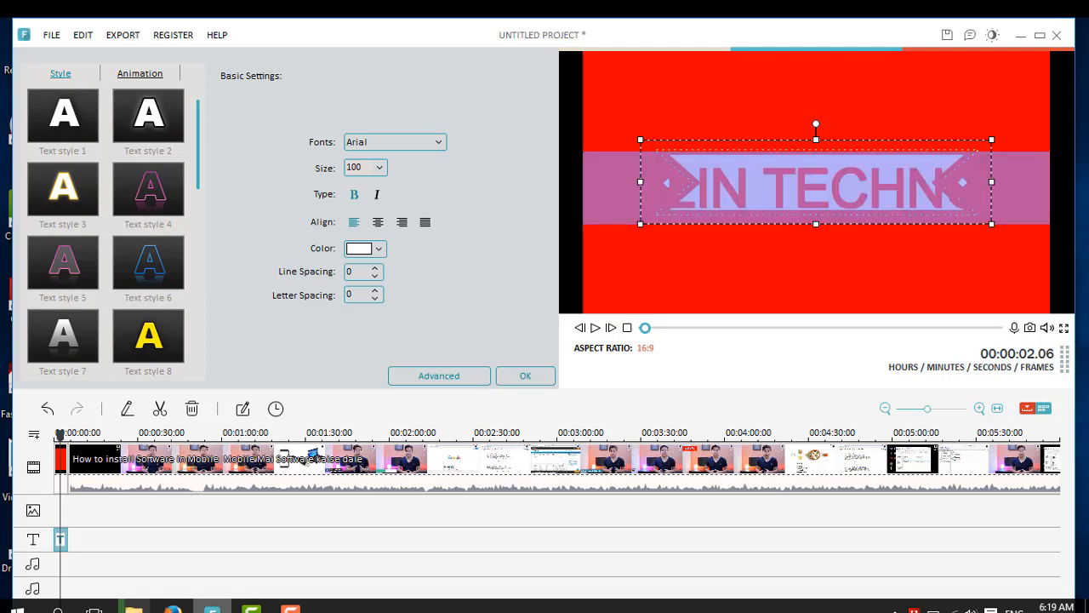
pyautogui.click(380, 167)
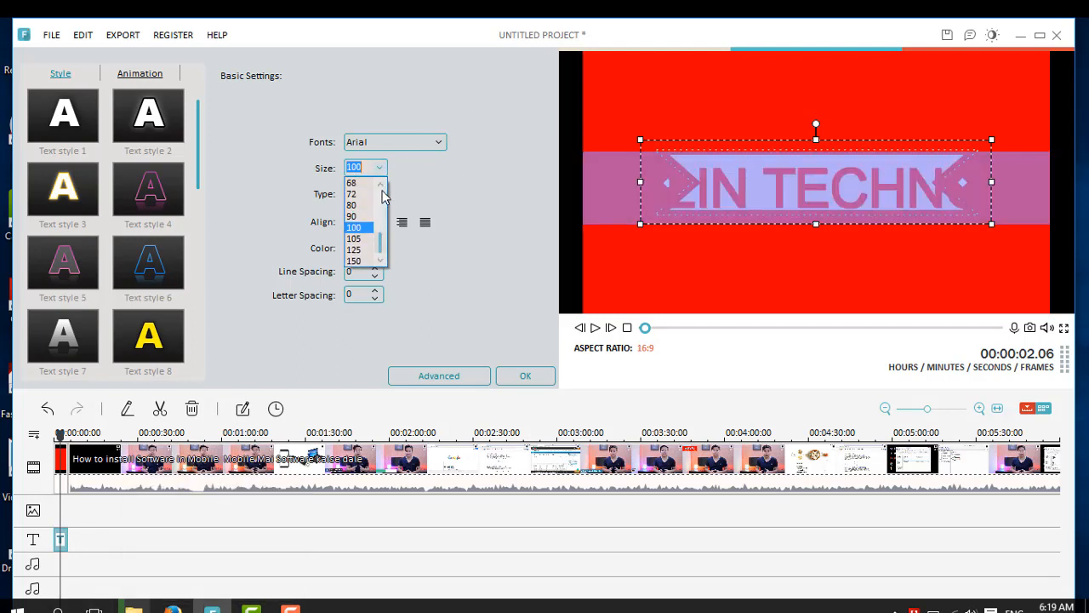
pyautogui.click(380, 187)
pyautogui.click(381, 186)
pyautogui.click(381, 186)
pyautogui.click(381, 186)
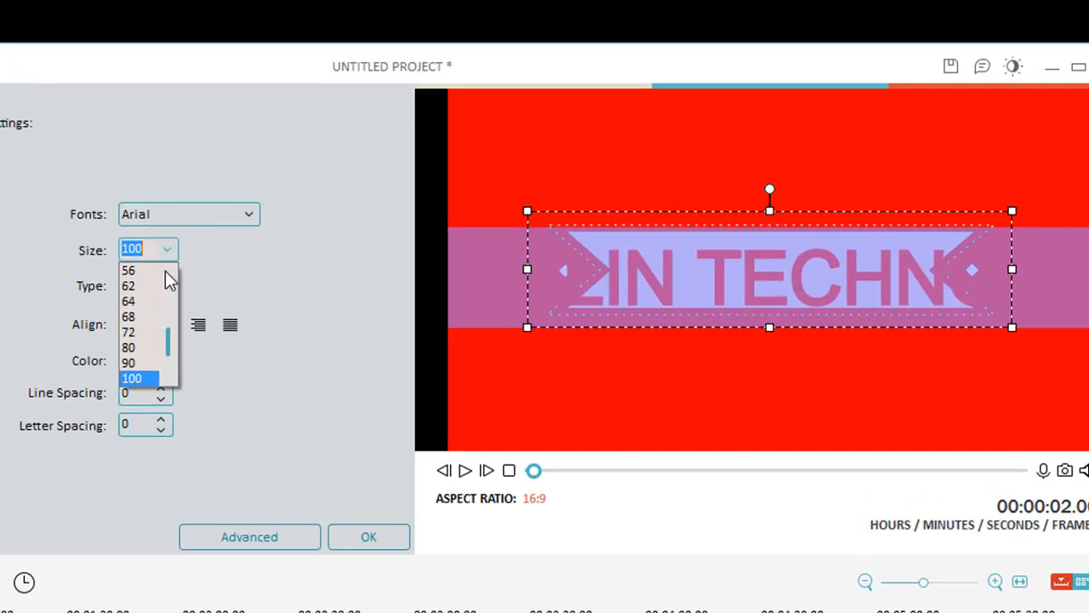
pyautogui.click(370, 183)
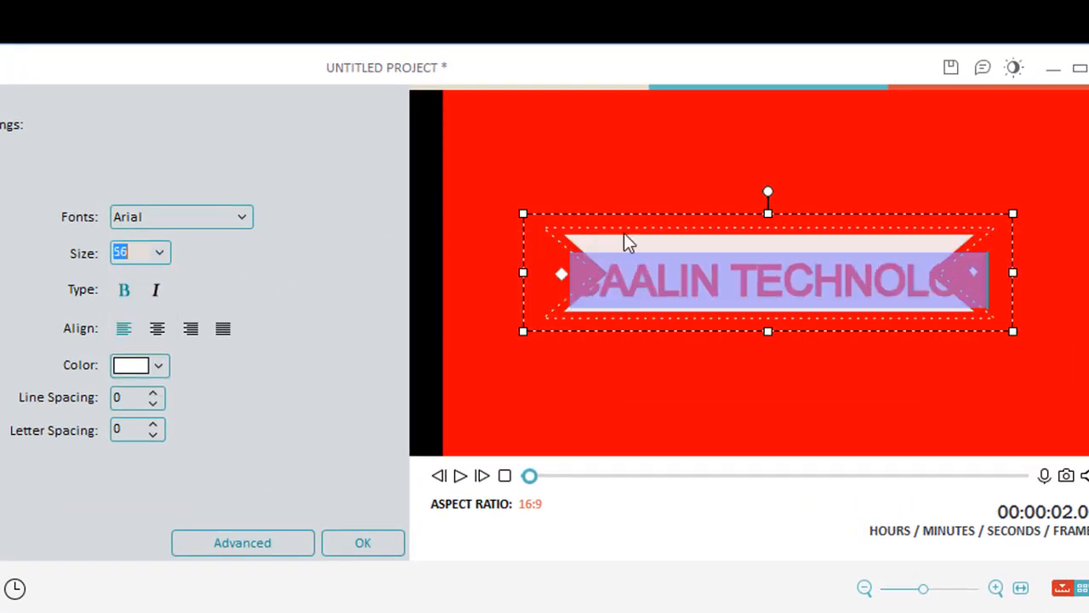
# Step: Widen the title's text box in both directions so the text fits
pyautogui.click(523, 275)
pyautogui.moveTo(523, 276); pyautogui.dragTo(465, 282)
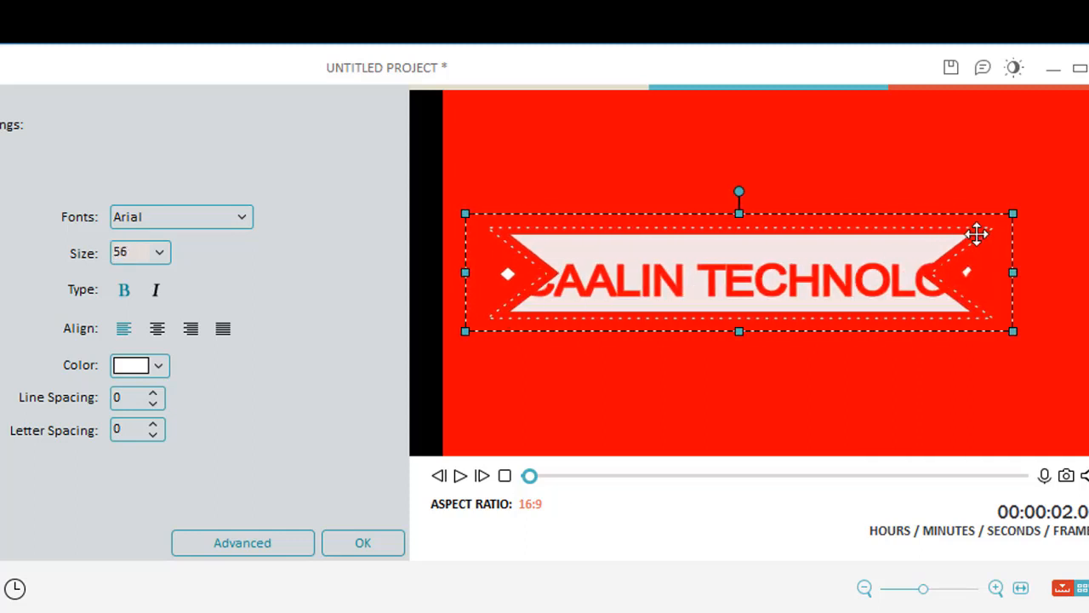
pyautogui.moveTo(1010, 270); pyautogui.dragTo(1088, 273)
pyautogui.click(931, 279)
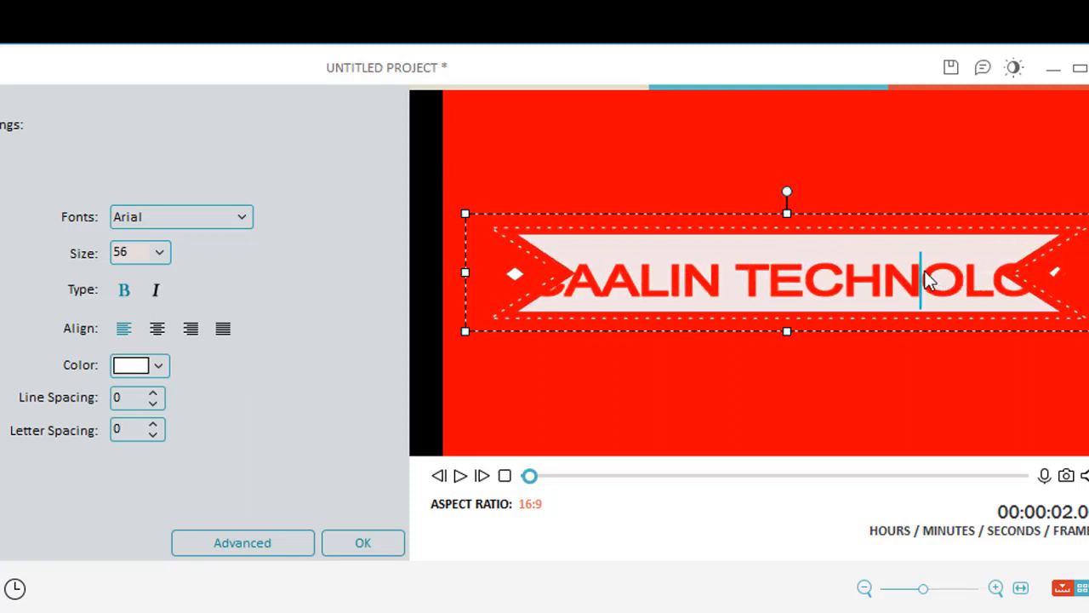
# Step: Select all title text and set its size to 40
pyautogui.hotkey('ctrl', 'a')
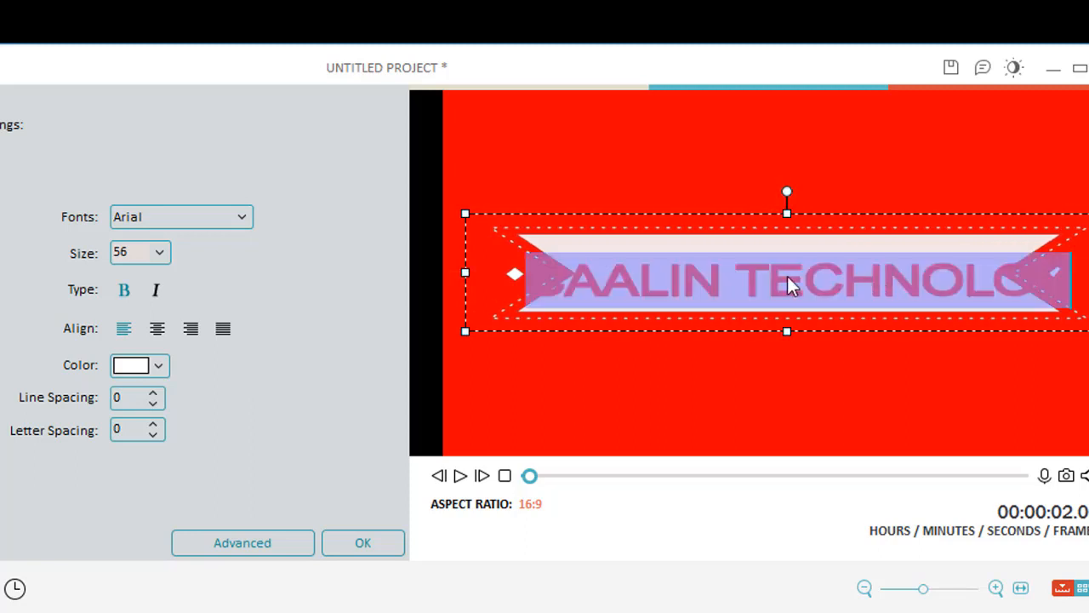
pyautogui.click(166, 257)
pyautogui.scroll(1, 165, 268)
pyautogui.scroll(1, 164, 271)
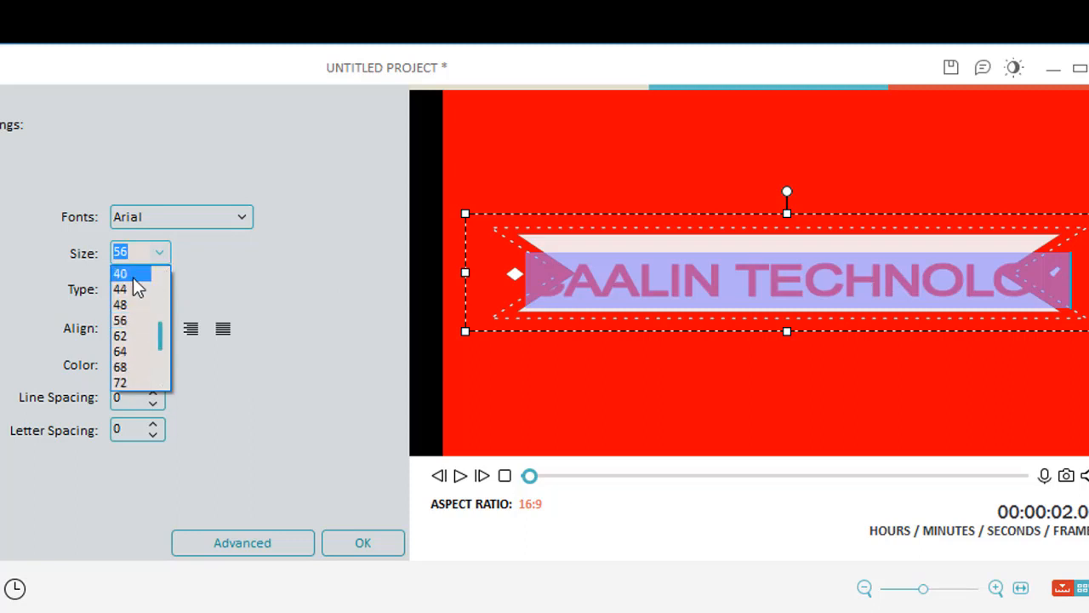
pyautogui.click(129, 274)
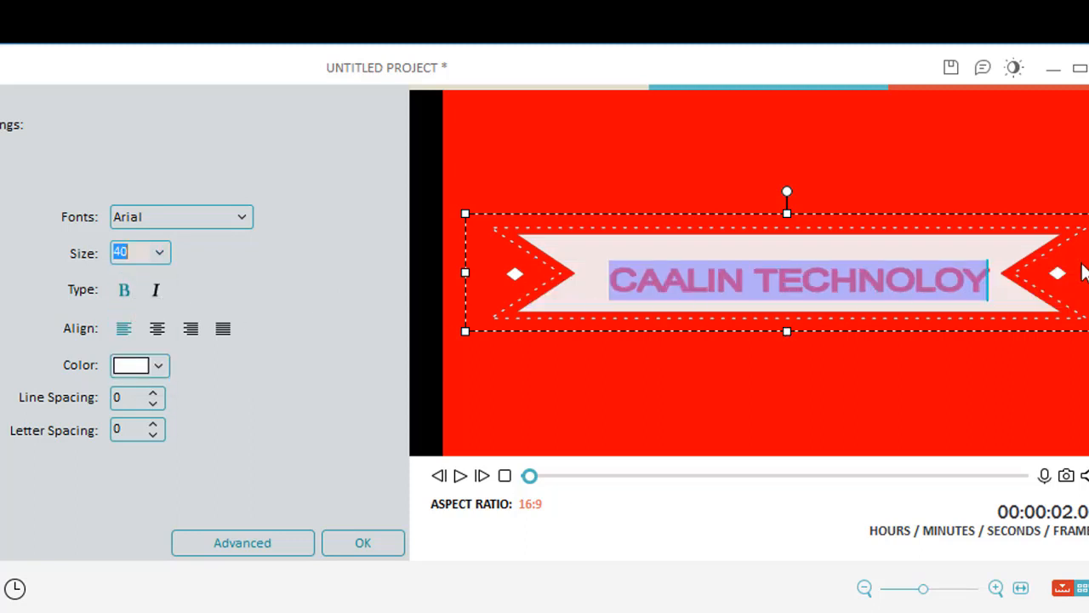
# Step: Set the selected title text's size to 48
pyautogui.click(169, 250)
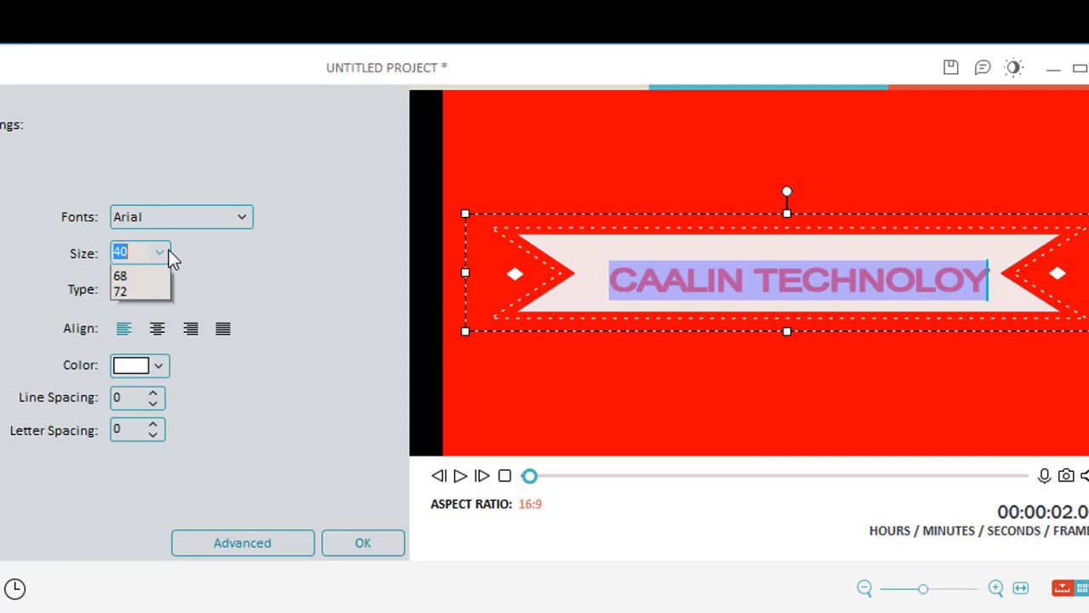
pyautogui.click(135, 303)
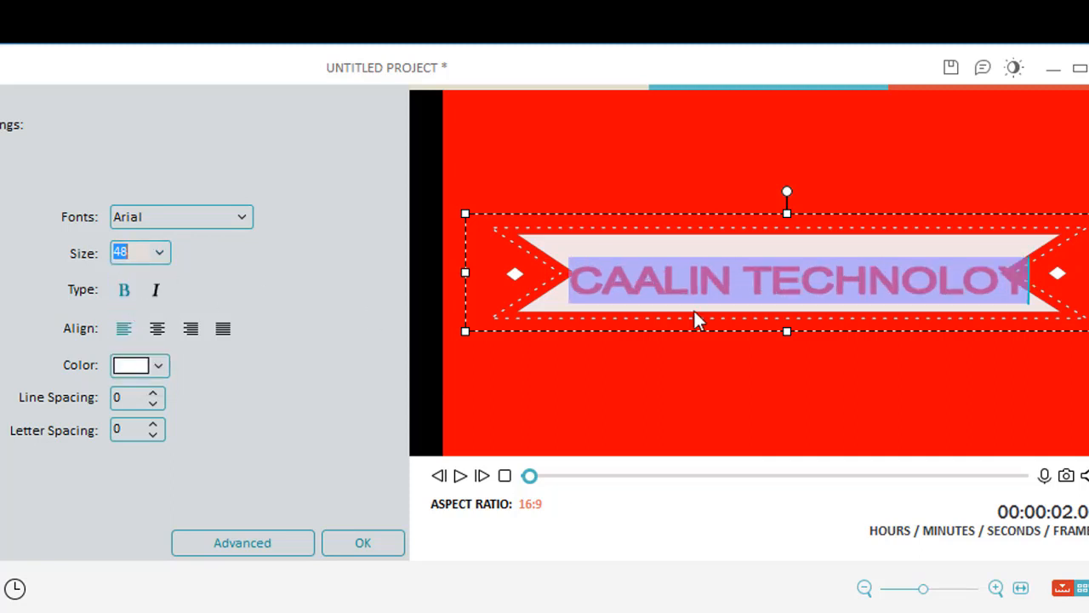
pyautogui.click(905, 299)
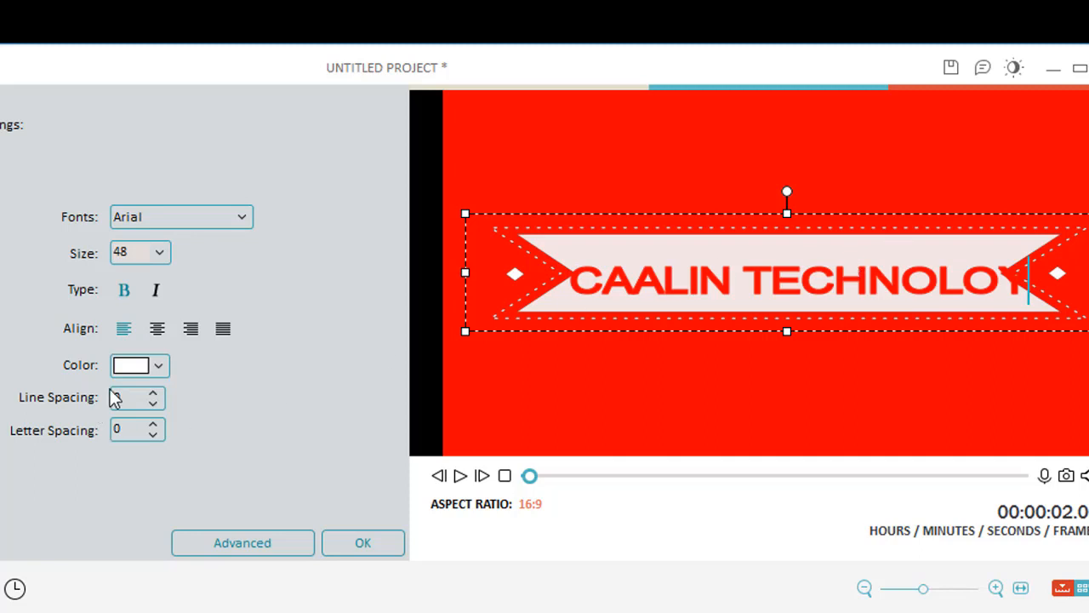
# Step: Change the banner shape's color to light yellow
pyautogui.click(140, 366)
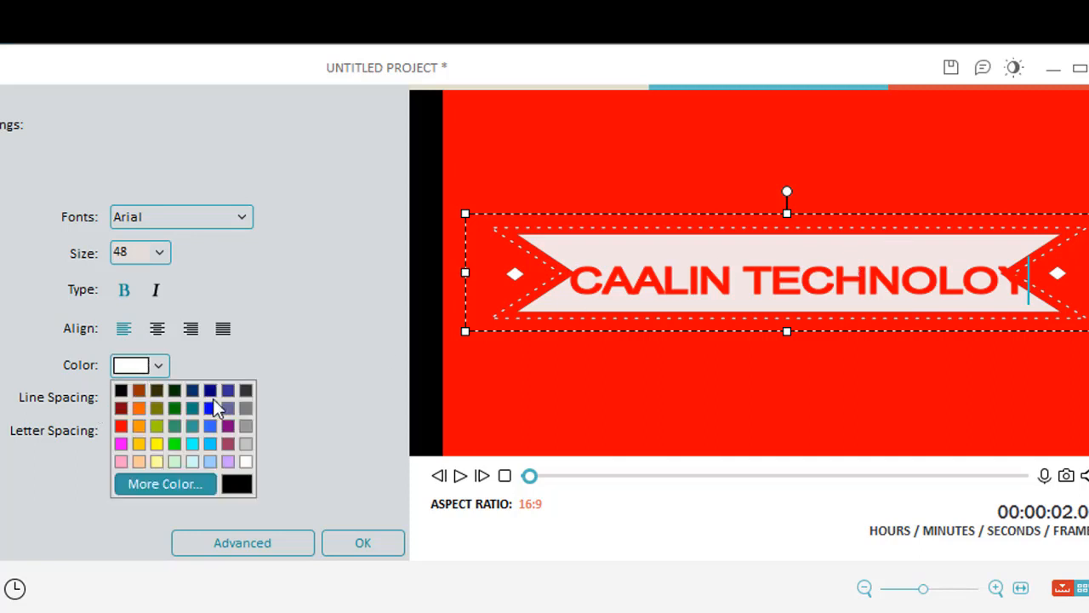
pyautogui.click(211, 425)
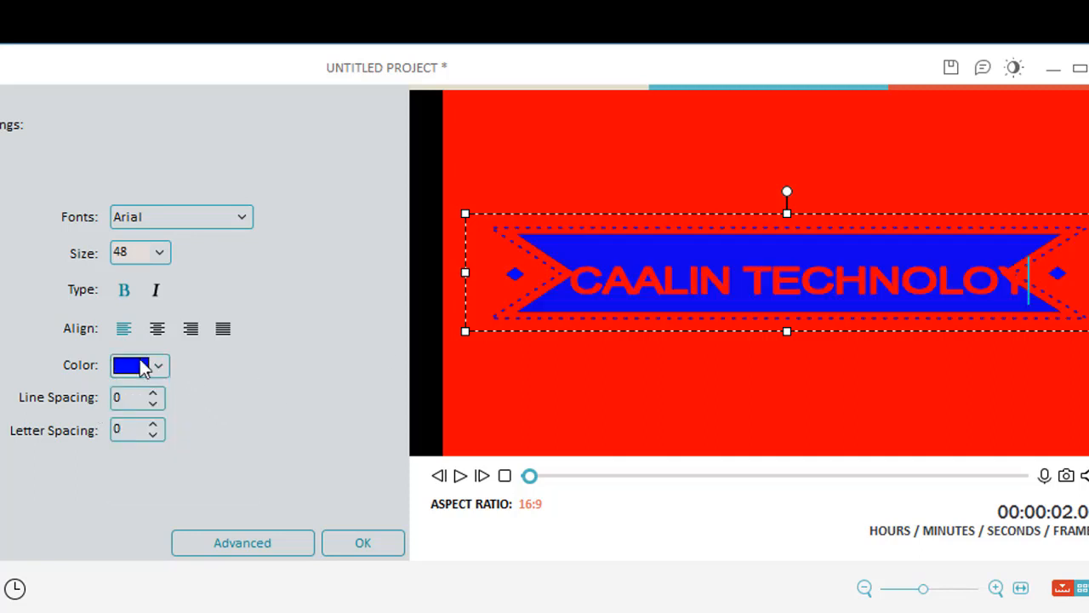
pyautogui.hotkey('ctrl', 'a')
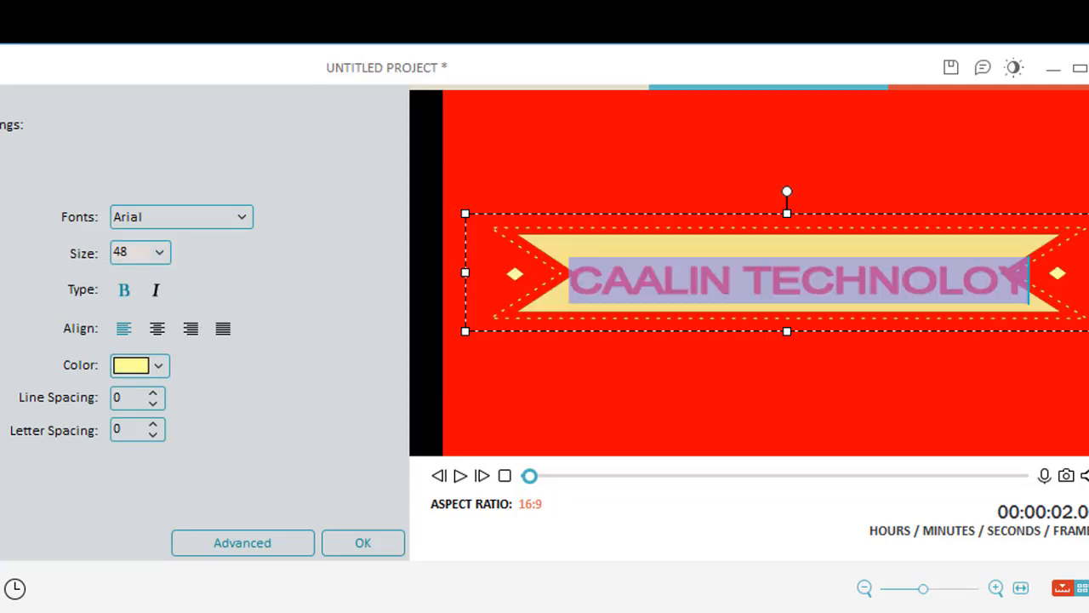
pyautogui.click(621, 305)
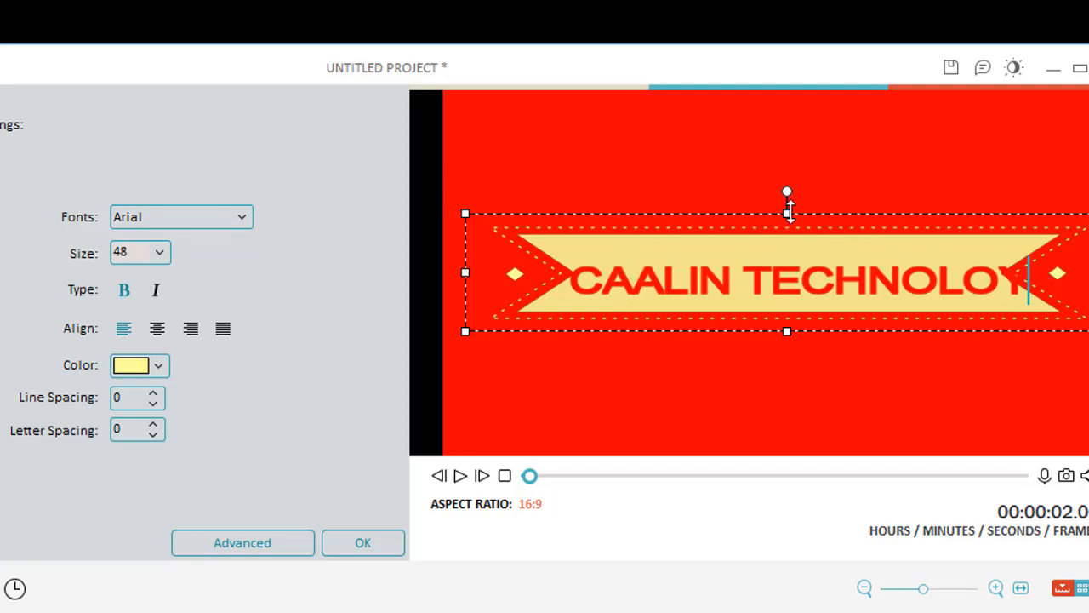
# Step: Enlarge the title box by stretching it upward, downward and to the left
pyautogui.click(791, 181)
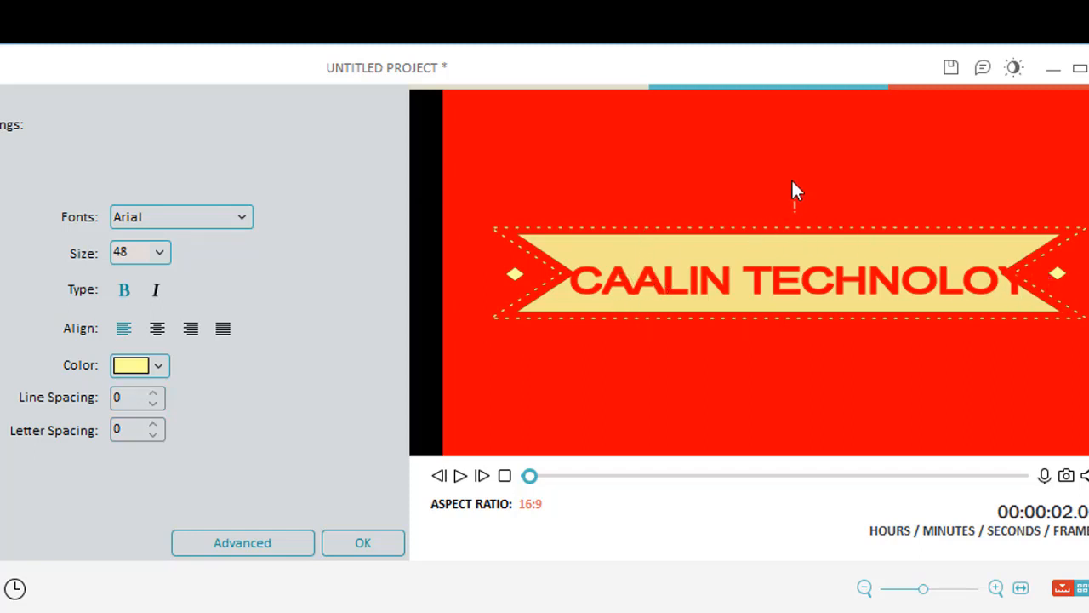
pyautogui.click(780, 231)
pyautogui.moveTo(788, 214); pyautogui.dragTo(776, 161)
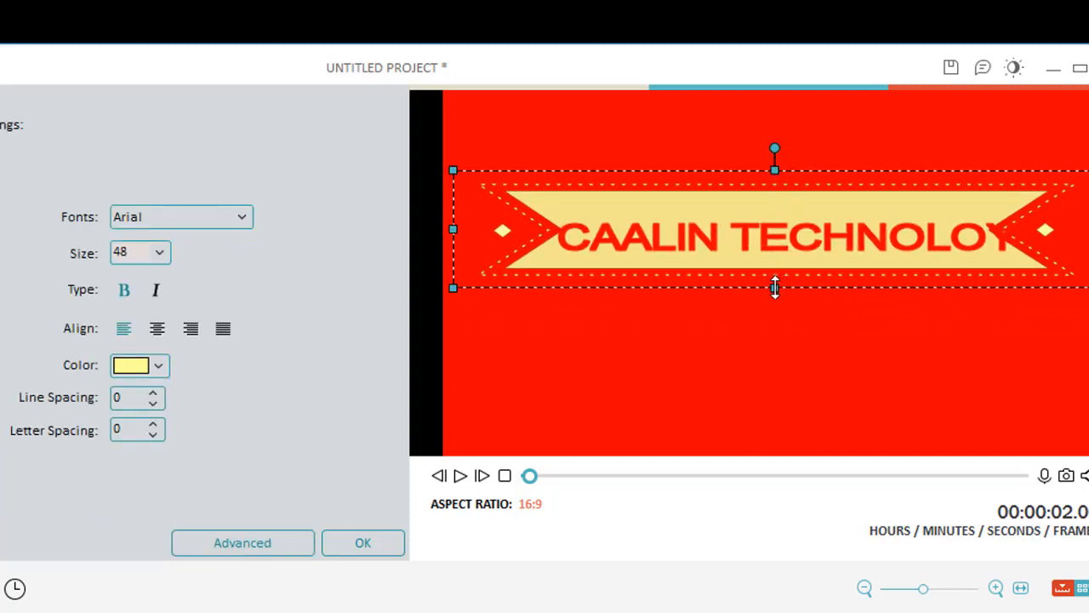
pyautogui.moveTo(780, 287); pyautogui.dragTo(779, 324)
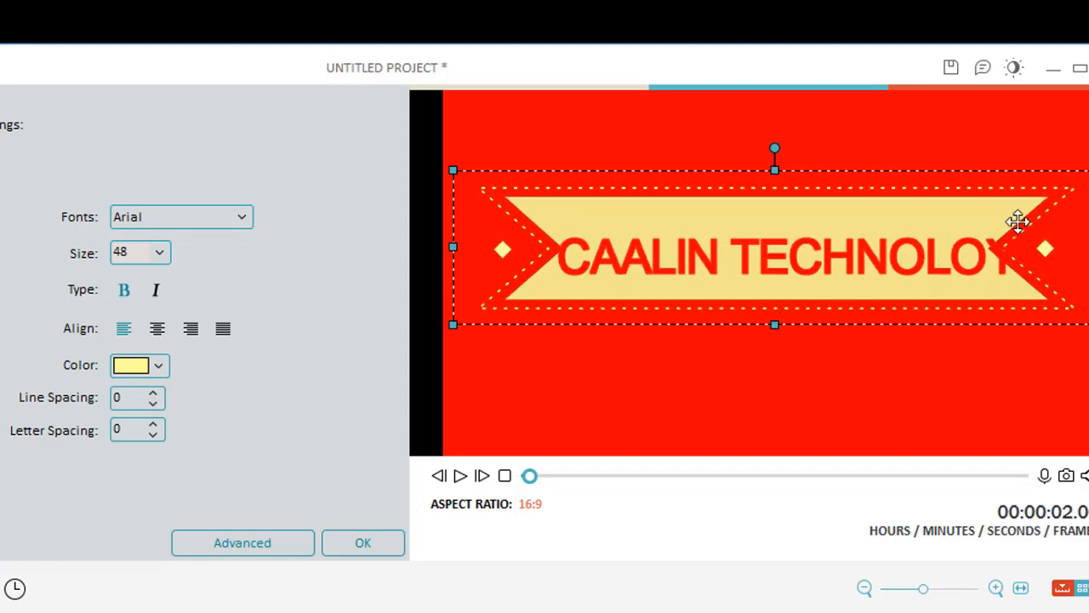
pyautogui.moveTo(458, 248); pyautogui.dragTo(442, 247)
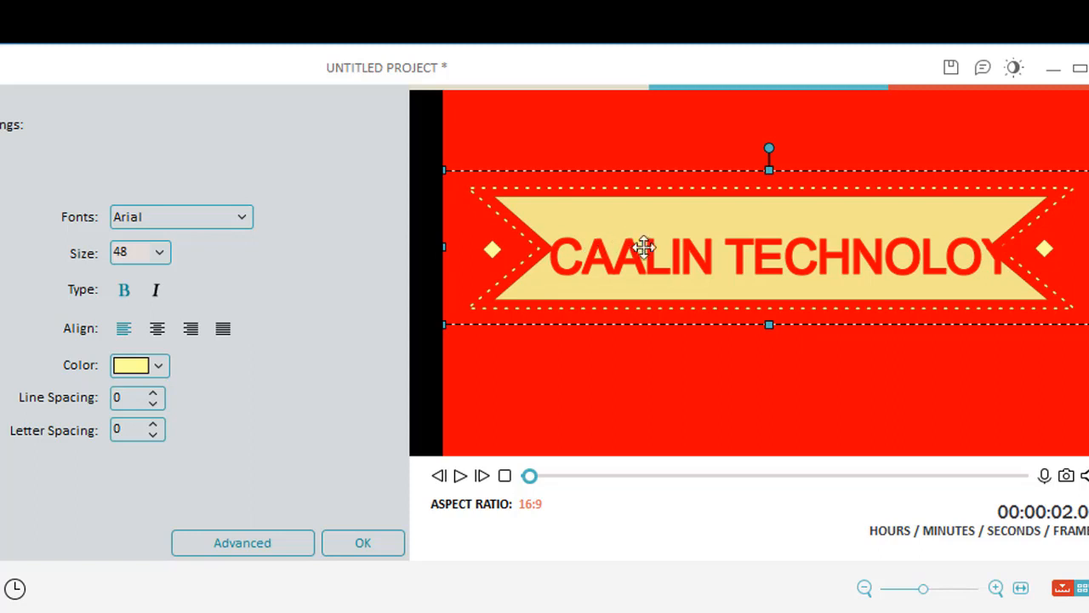
# Step: Select all title text and set its size to 44
pyautogui.click(1035, 239)
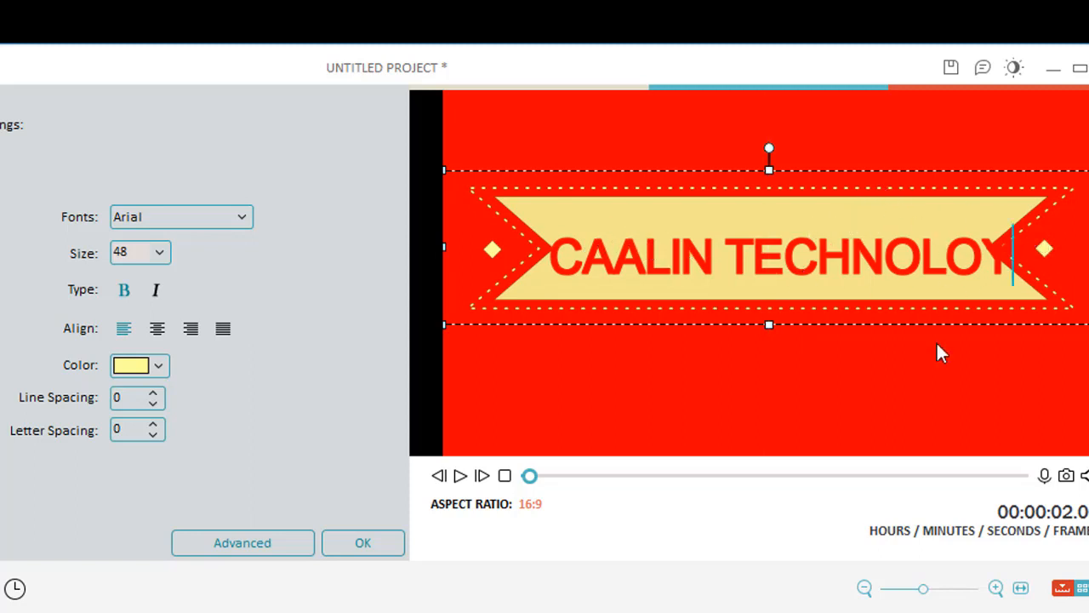
pyautogui.click(983, 257)
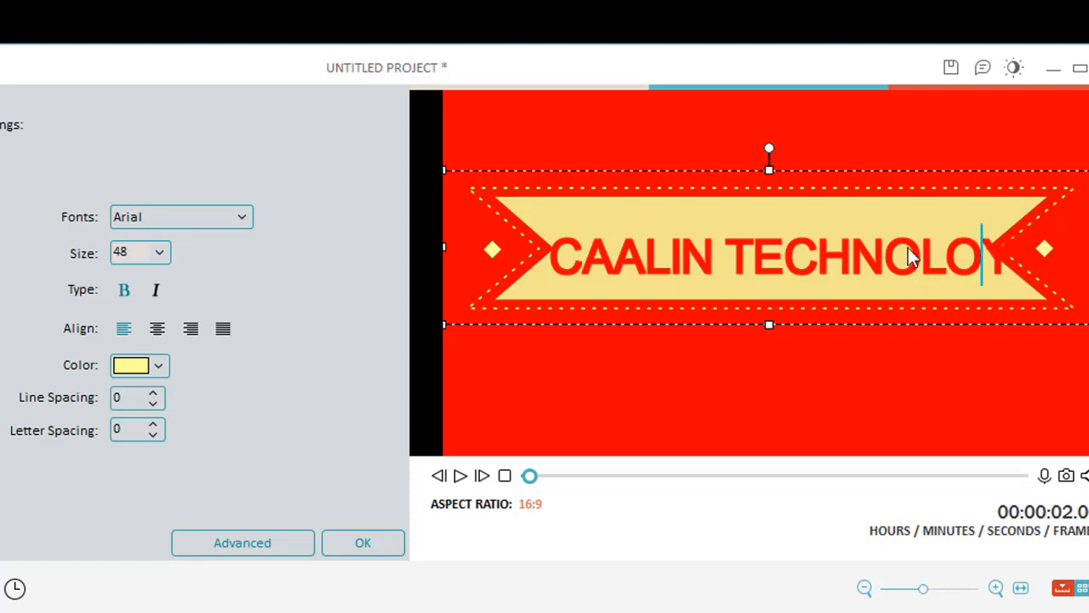
pyautogui.hotkey('ctrl', 'a')
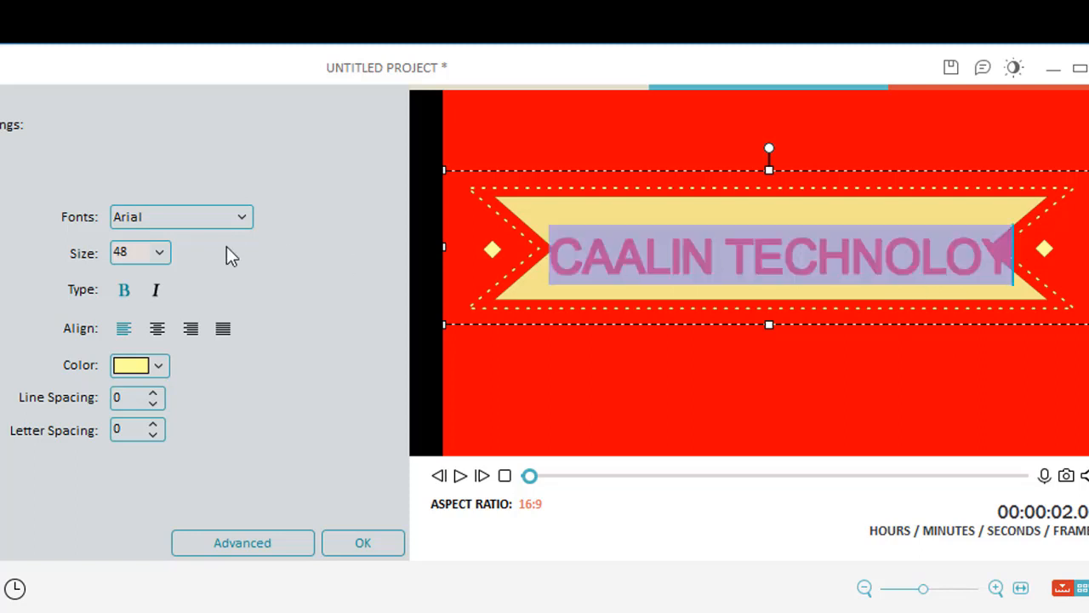
pyautogui.click(161, 254)
pyautogui.scroll(2, 164, 276)
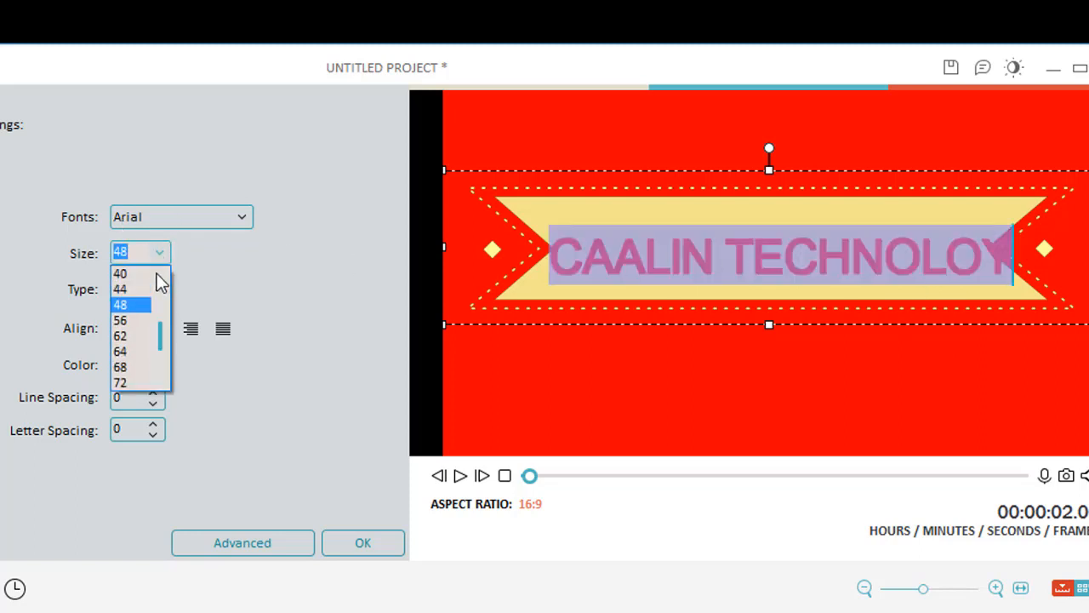
pyautogui.click(147, 290)
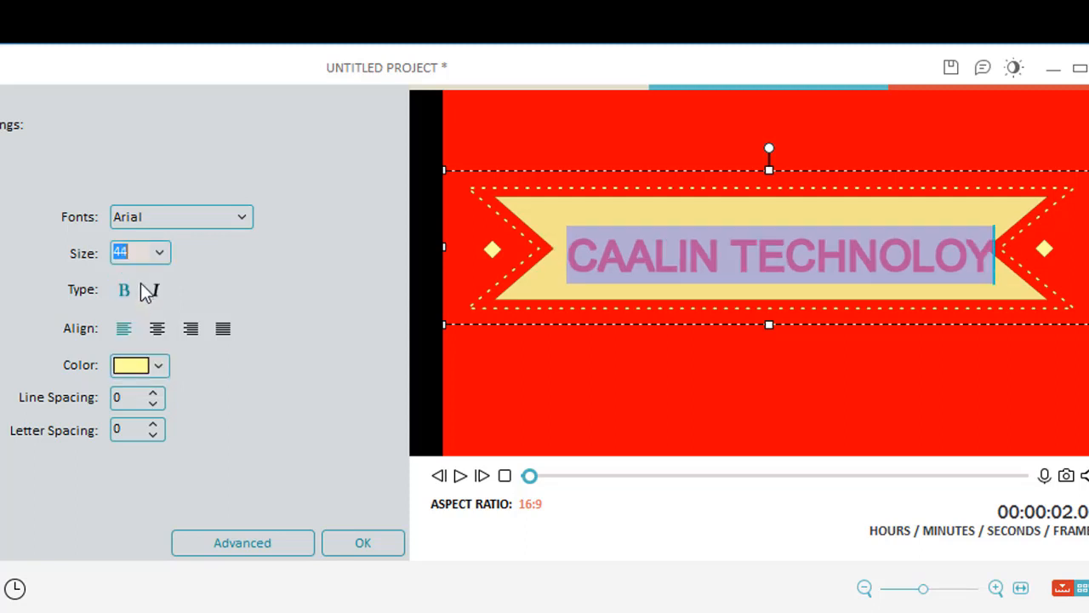
# Step: Change the title text's font to Averia Sans Libre Bold
pyautogui.click(228, 225)
pyautogui.click(245, 220)
pyautogui.click(246, 218)
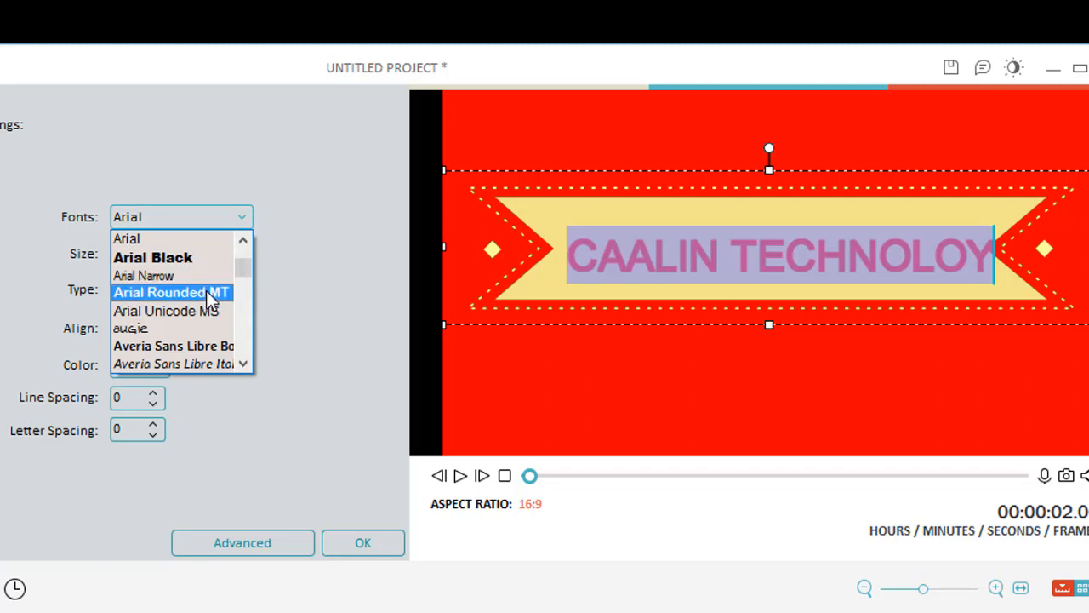
pyautogui.click(194, 345)
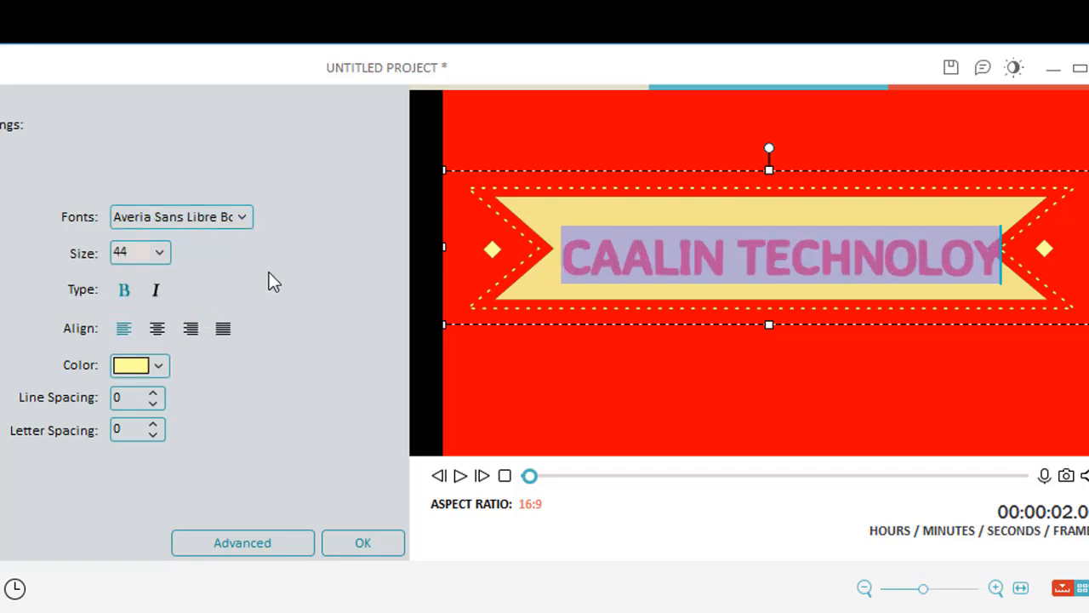
pyautogui.click(577, 272)
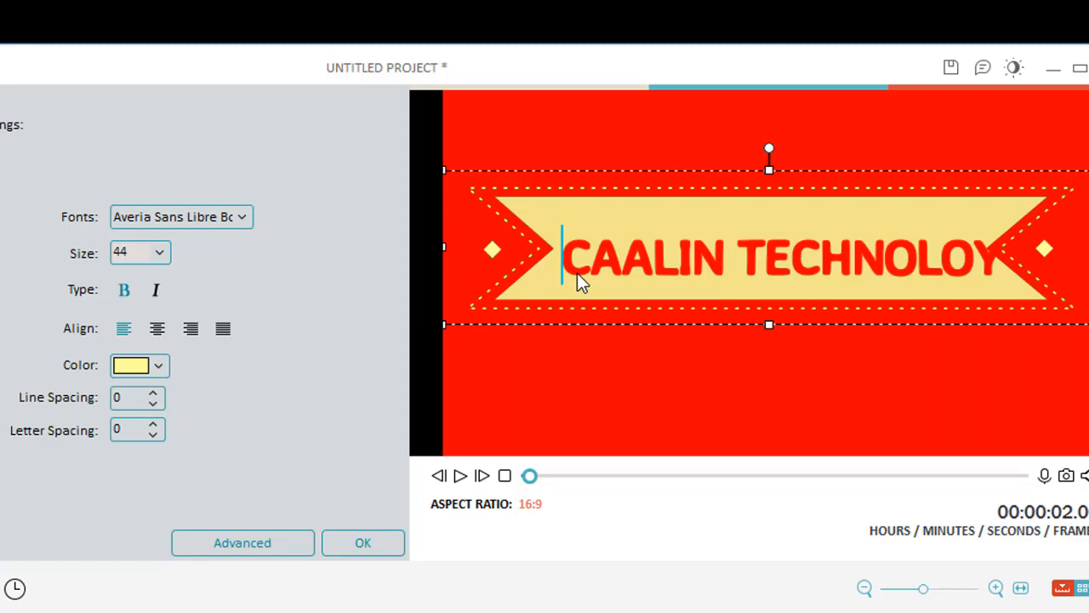
# Step: Open the advanced text editor, enable a border on the title text and set its size to 4
pyautogui.click(215, 549)
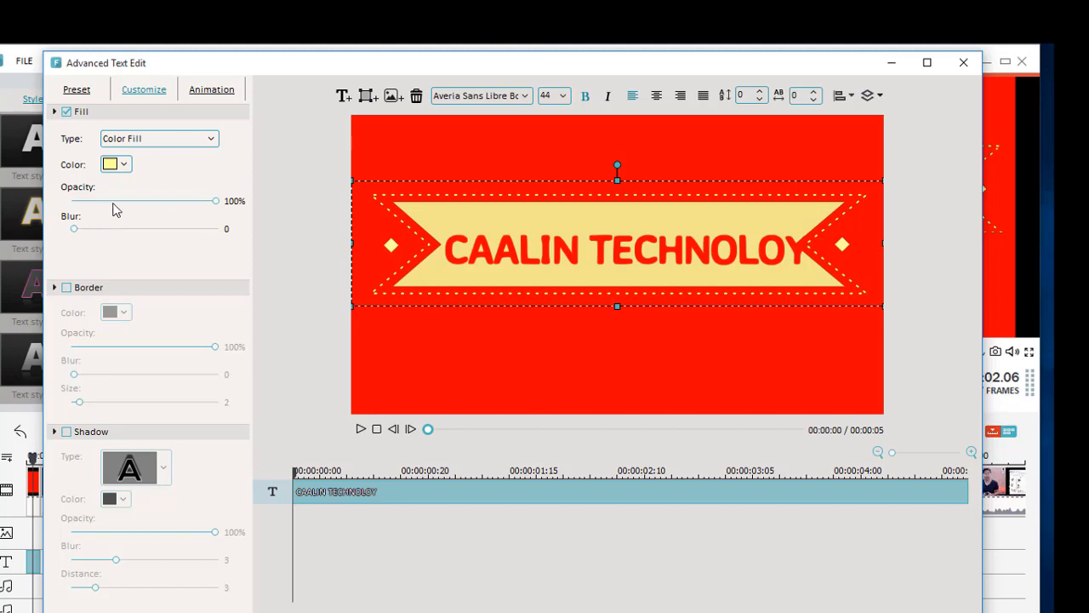
pyautogui.click(68, 290)
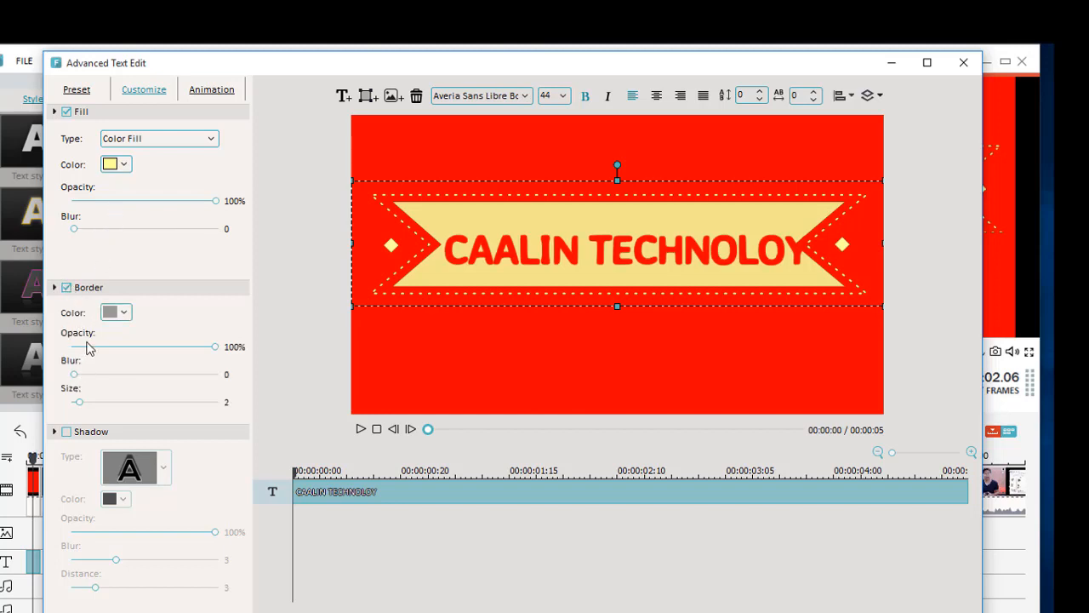
pyautogui.moveTo(81, 406); pyautogui.dragTo(130, 406)
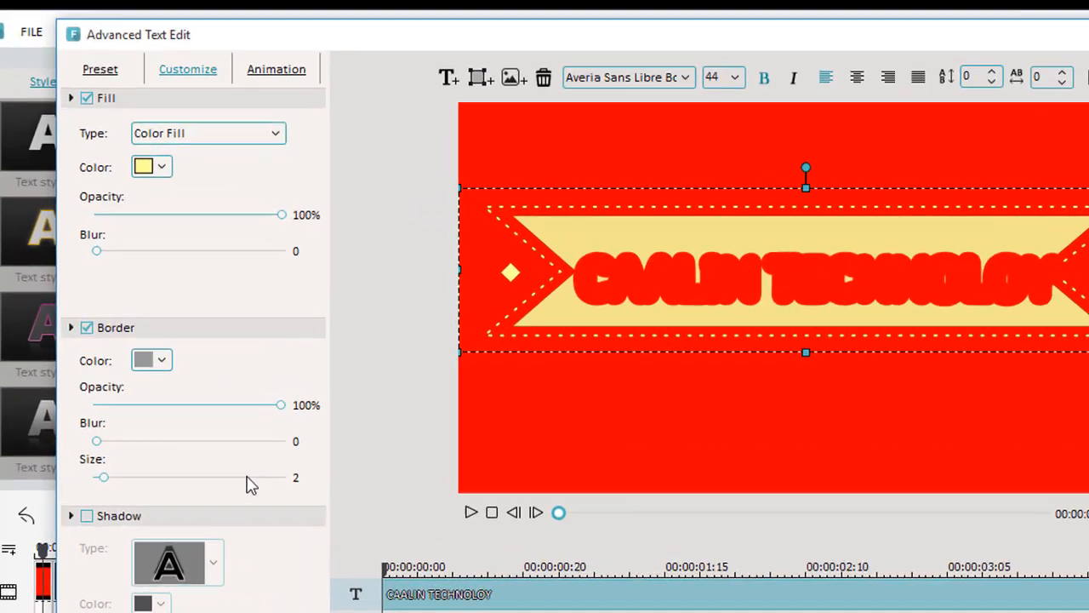
# Step: Enable a shadow on the title text and set its distance to 9
pyautogui.moveTo(218, 575); pyautogui.dragTo(145, 574)
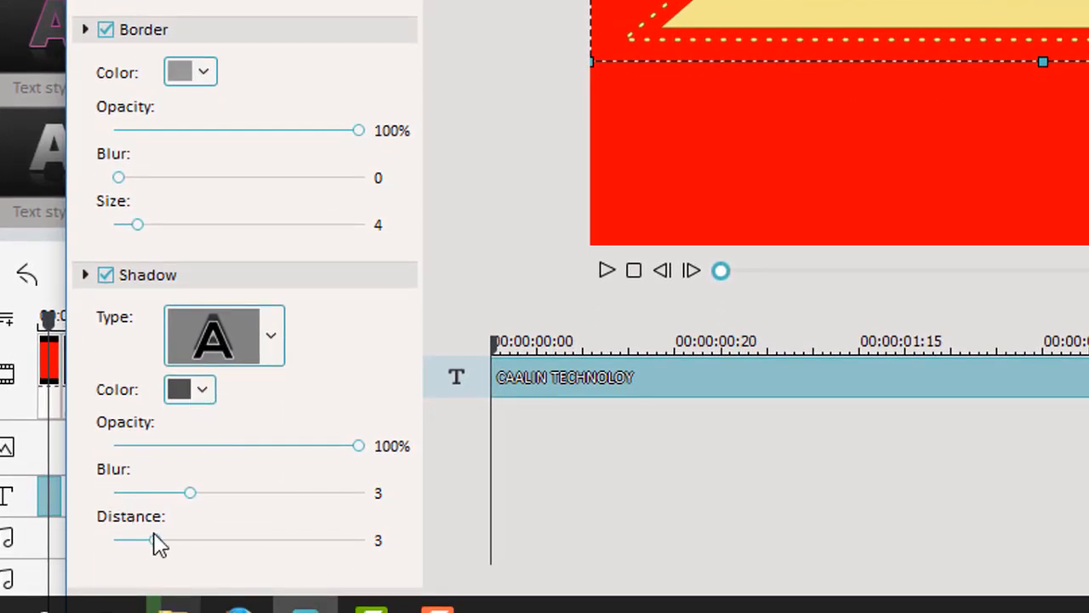
pyautogui.moveTo(196, 547); pyautogui.dragTo(313, 513)
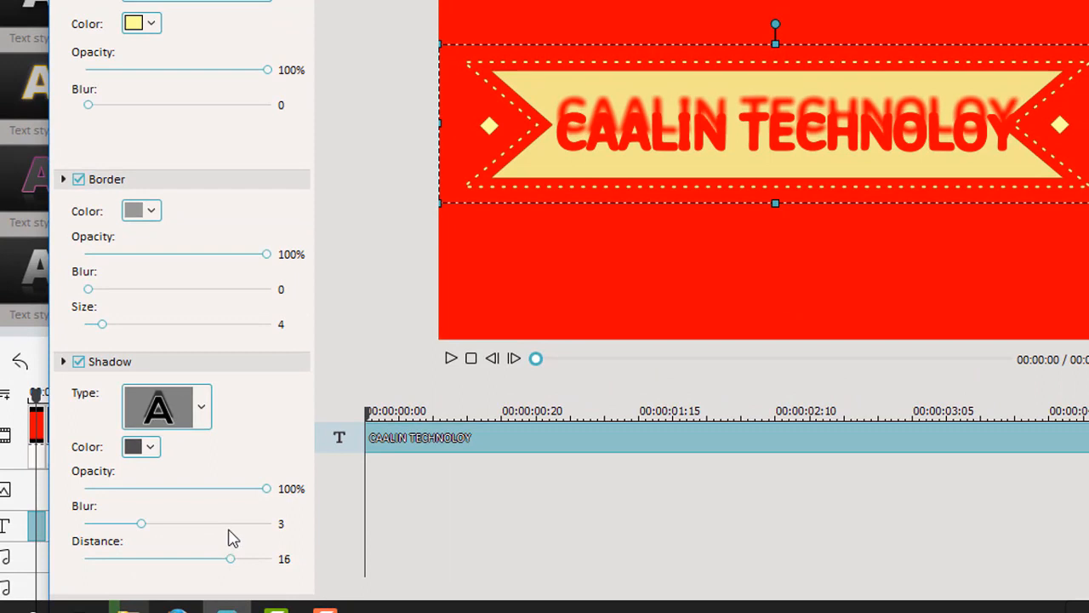
pyautogui.moveTo(229, 528); pyautogui.dragTo(168, 530)
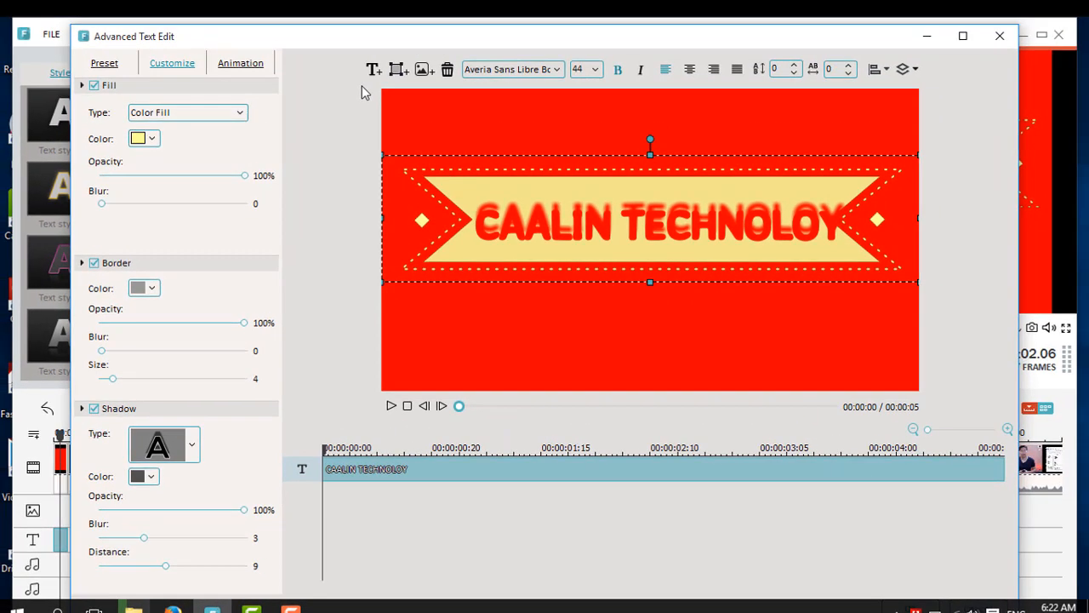
# Step: Apply the advanced text edits and confirm the title settings
pyautogui.click(243, 67)
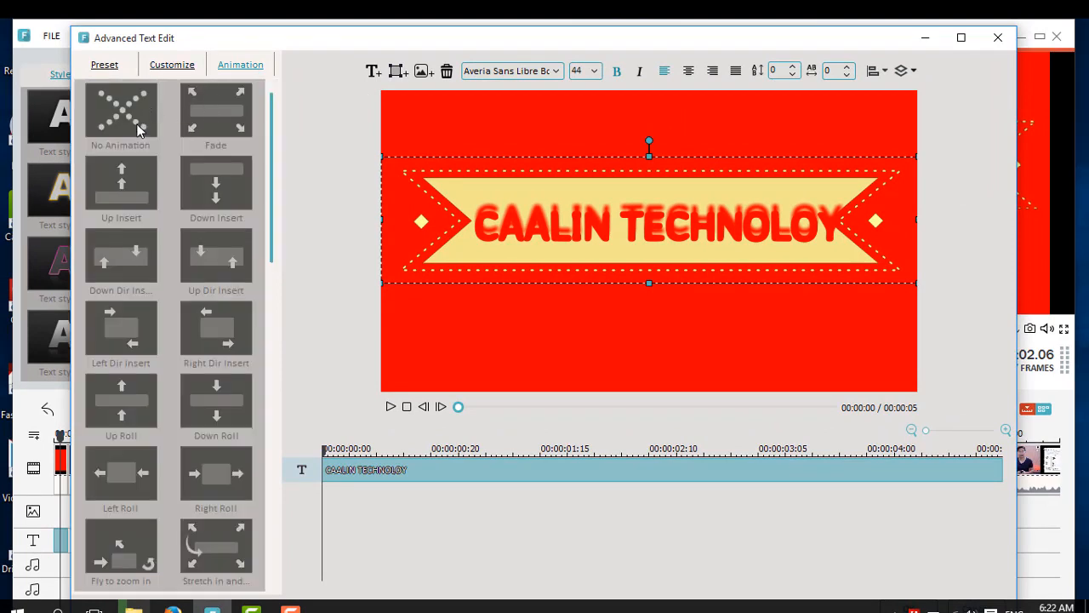
pyautogui.click(156, 68)
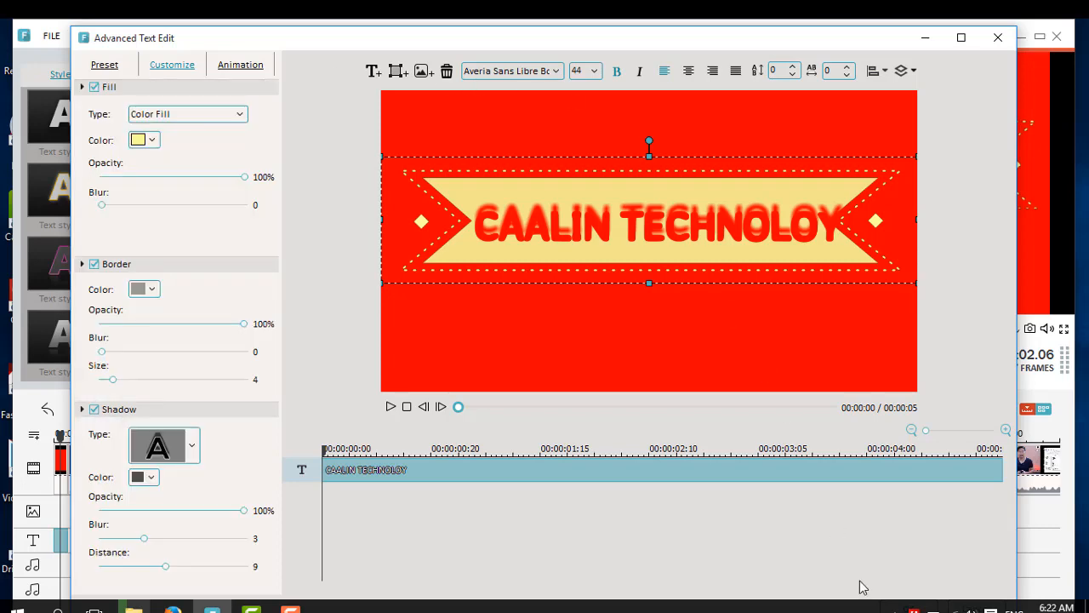
pyautogui.doubleClick(672, 42)
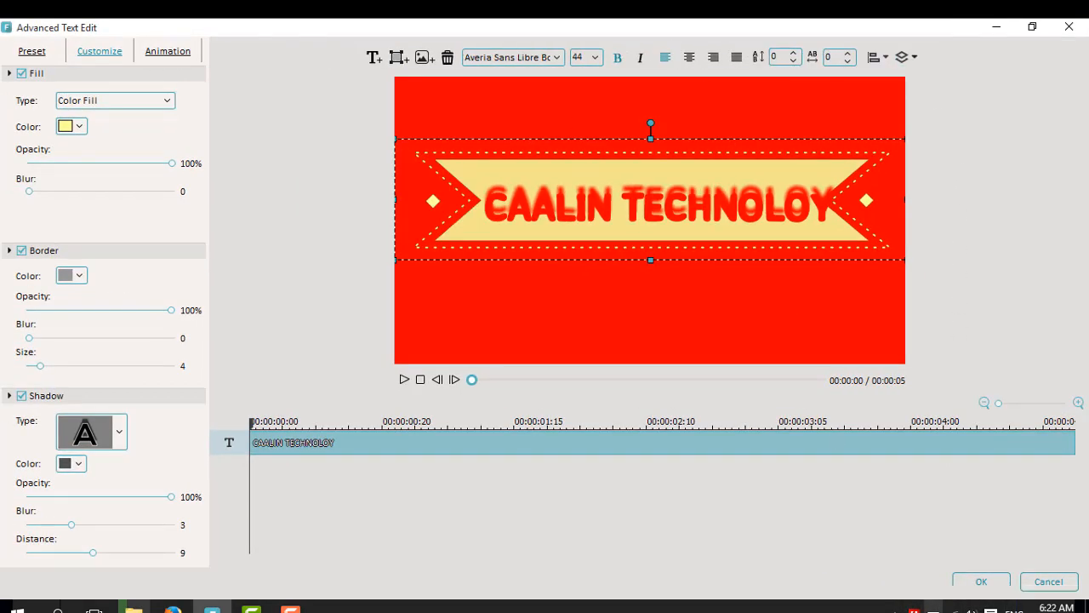
pyautogui.click(963, 577)
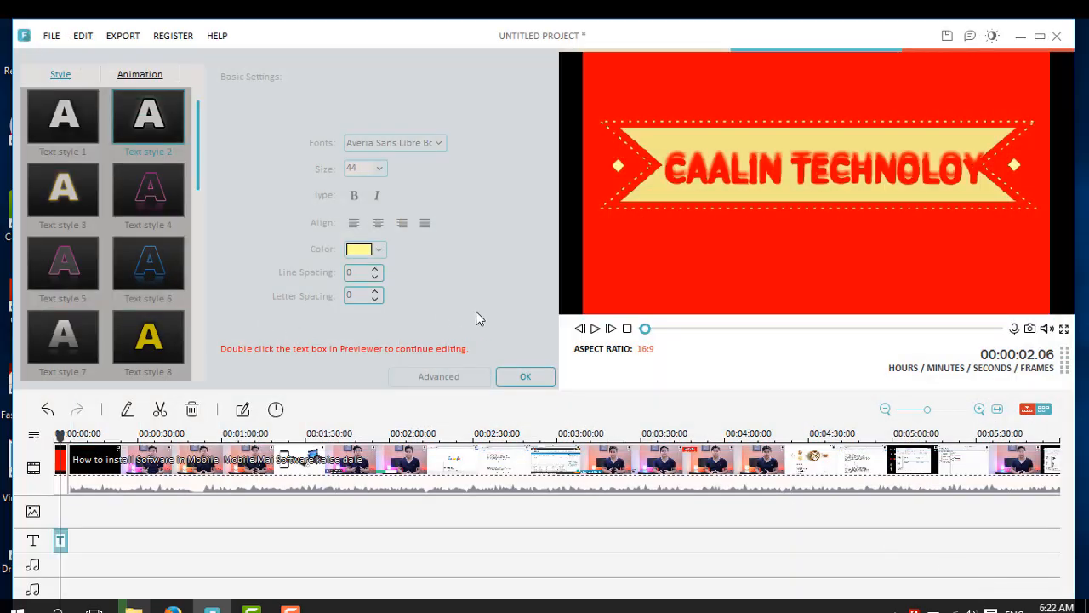
pyautogui.click(518, 376)
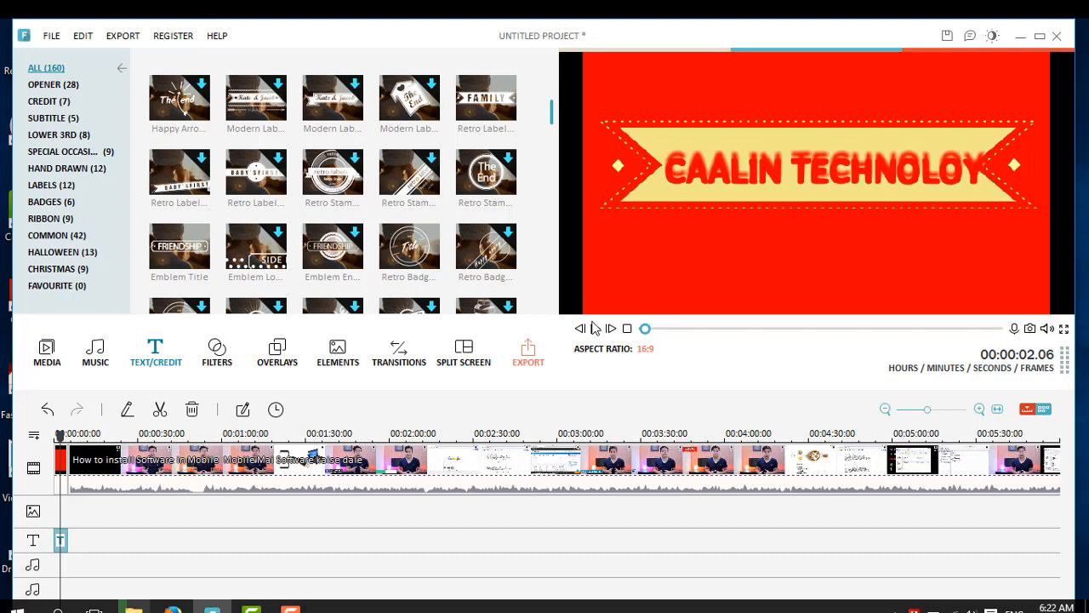
# Step: Play back the intro title in the preview from the start
pyautogui.moveTo(646, 328); pyautogui.dragTo(638, 324)
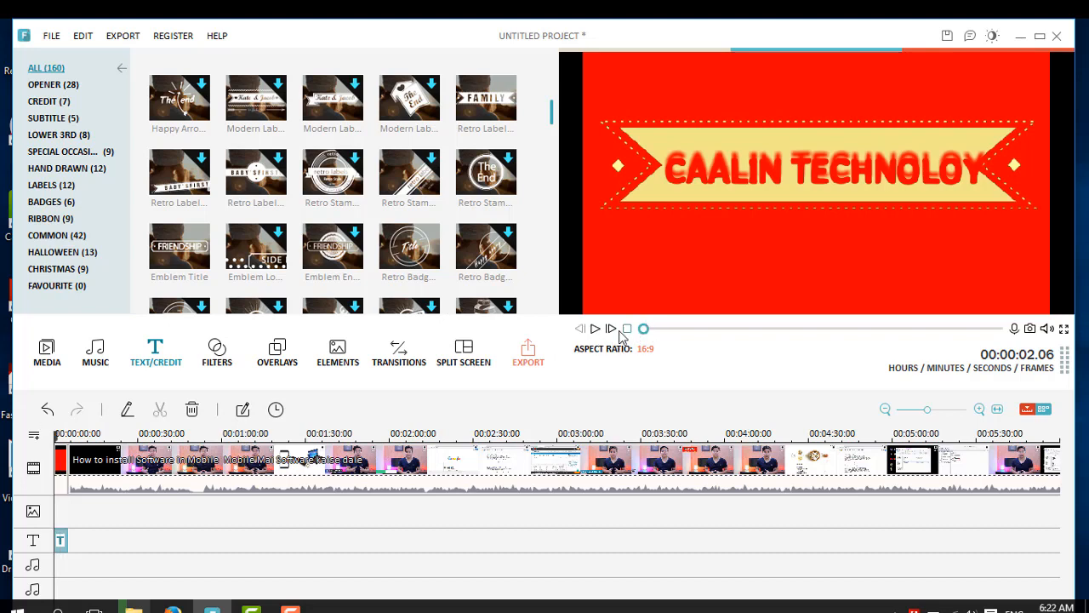
pyautogui.click(594, 332)
pyautogui.click(594, 330)
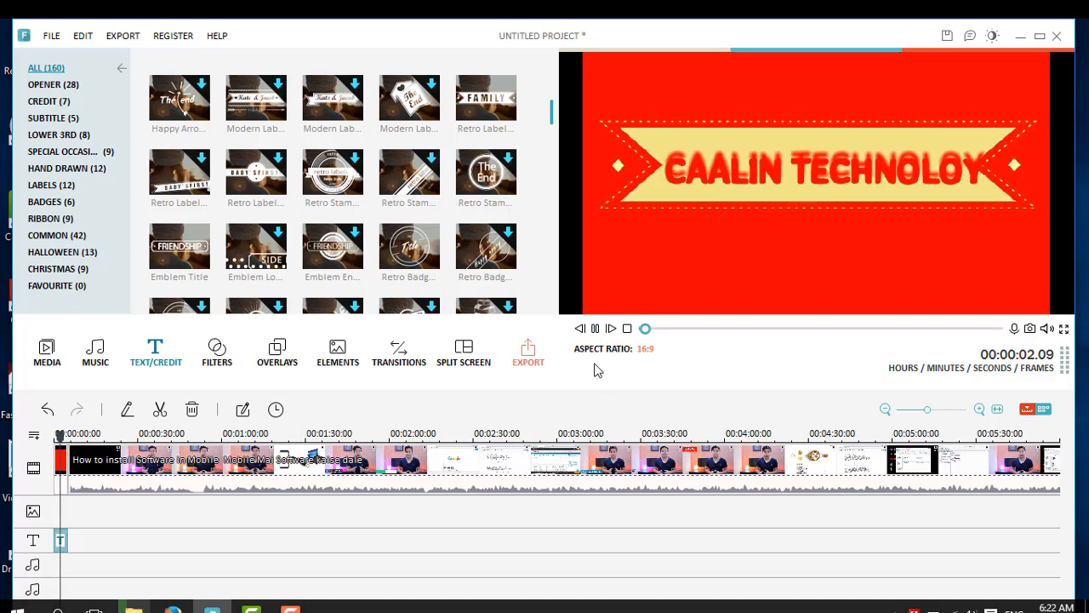
pyautogui.click(640, 330)
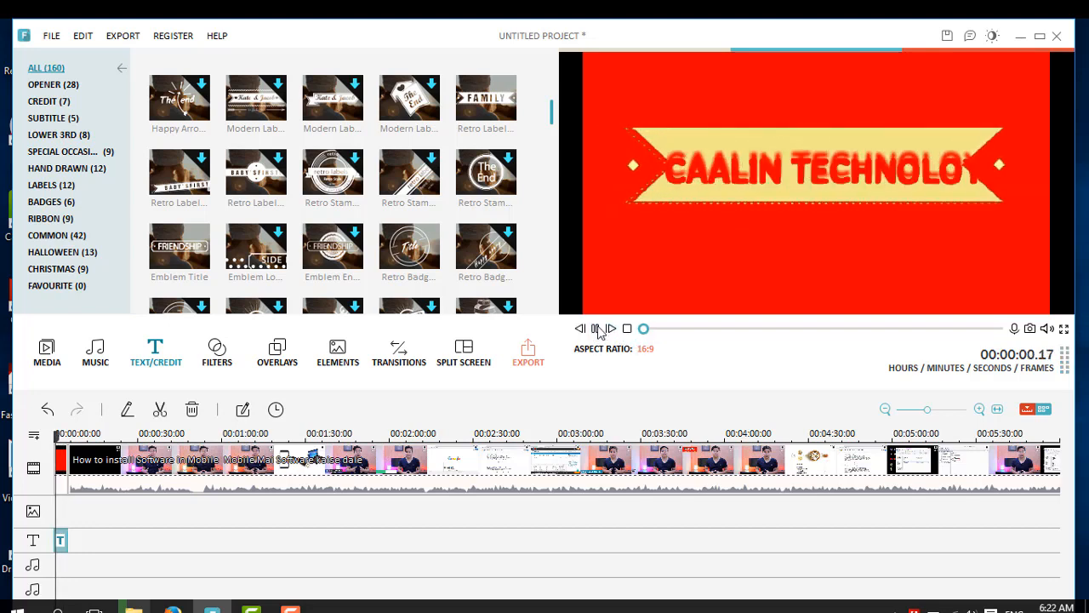
pyautogui.click(594, 329)
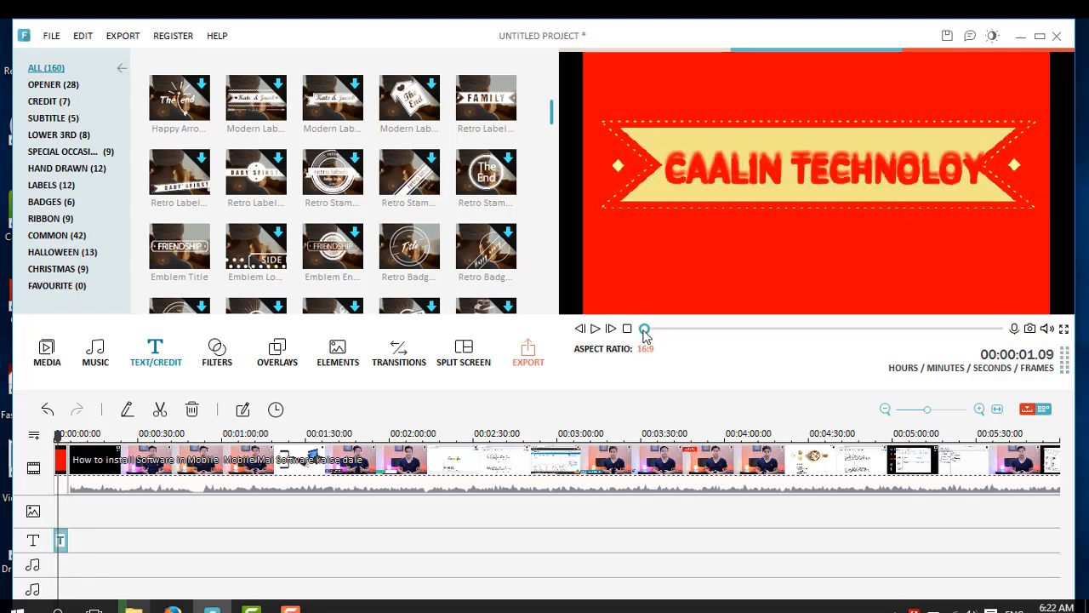
pyautogui.click(624, 331)
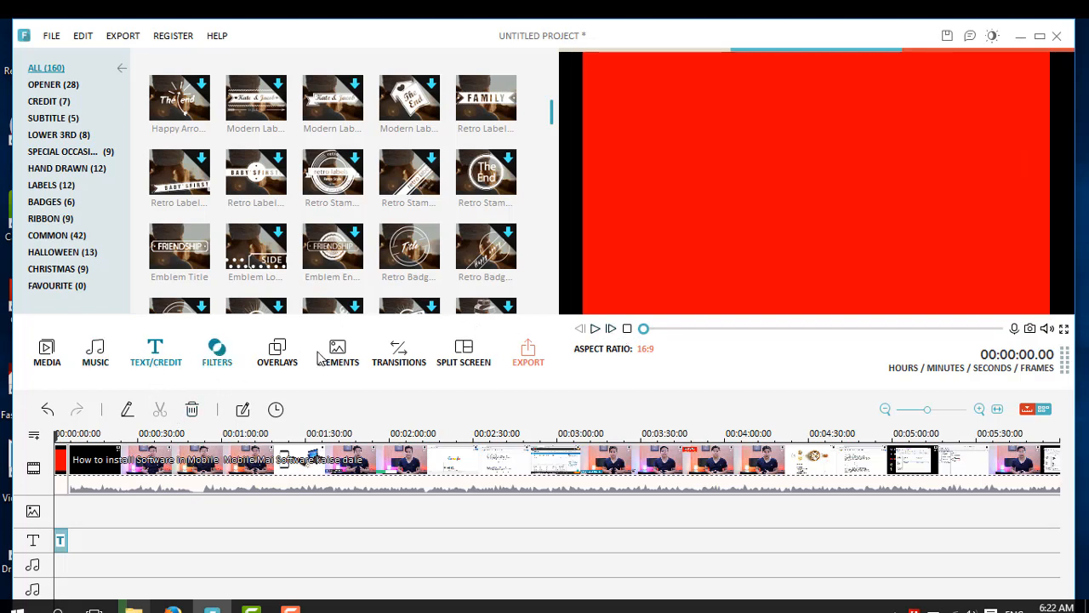
# Step: Add the Simple decision music track to the start of the audio track
pyautogui.click(97, 352)
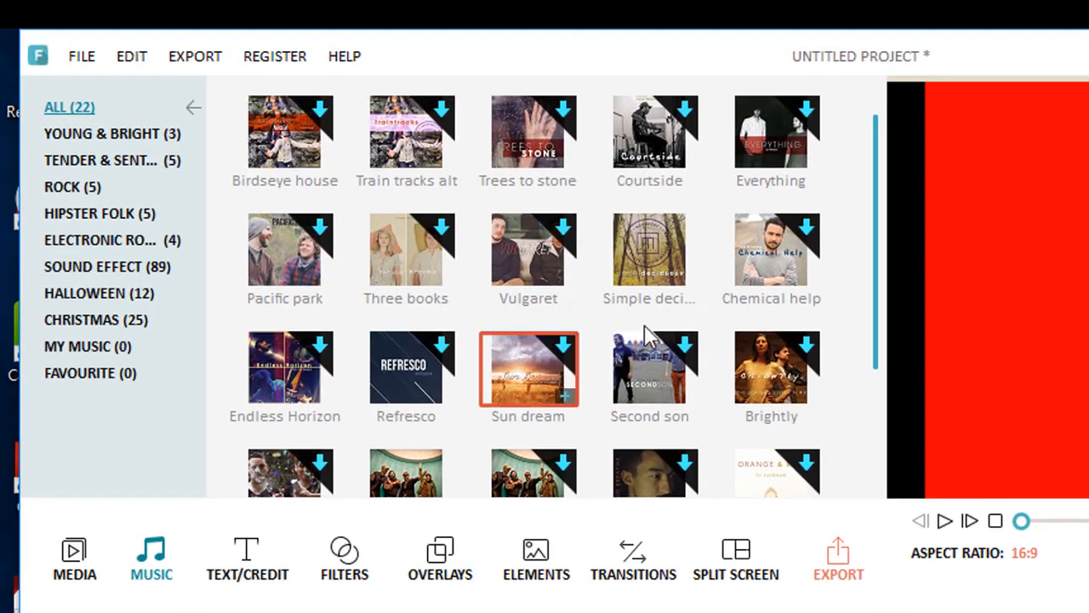
pyautogui.click(652, 251)
pyautogui.moveTo(617, 350); pyautogui.dragTo(68, 539)
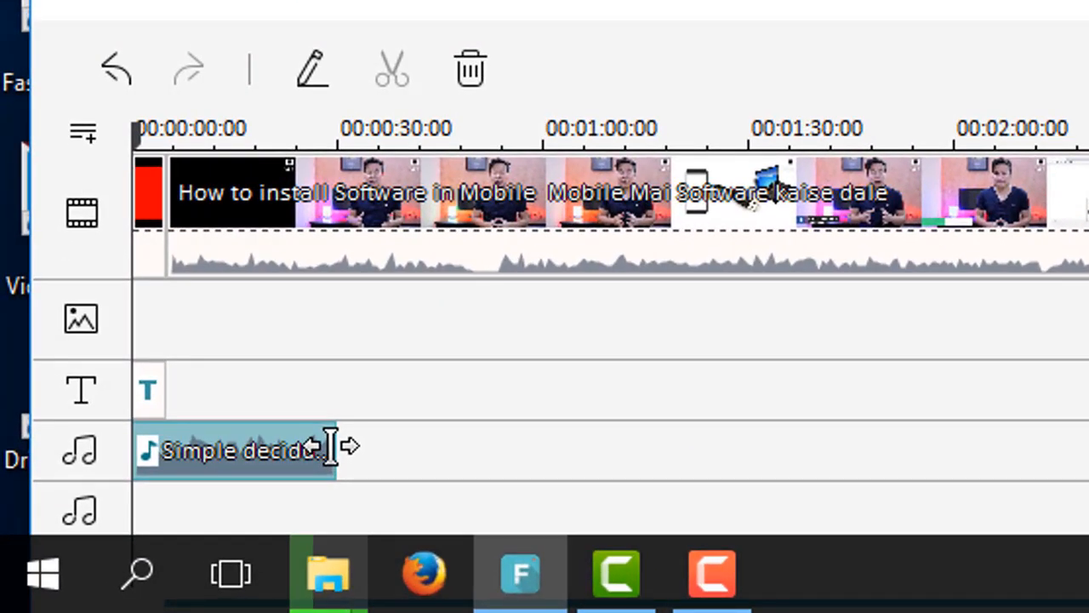
# Step: Shorten the Simple decision music clip and play back the intro in the preview
pyautogui.click(254, 446)
pyautogui.moveTo(240, 447); pyautogui.dragTo(252, 396)
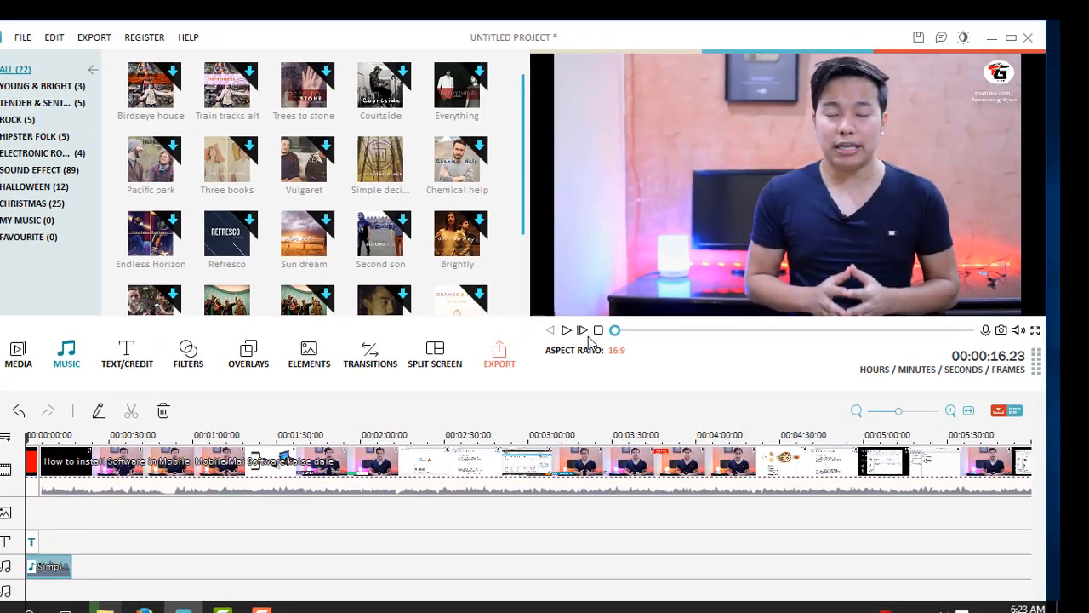
pyautogui.click(568, 330)
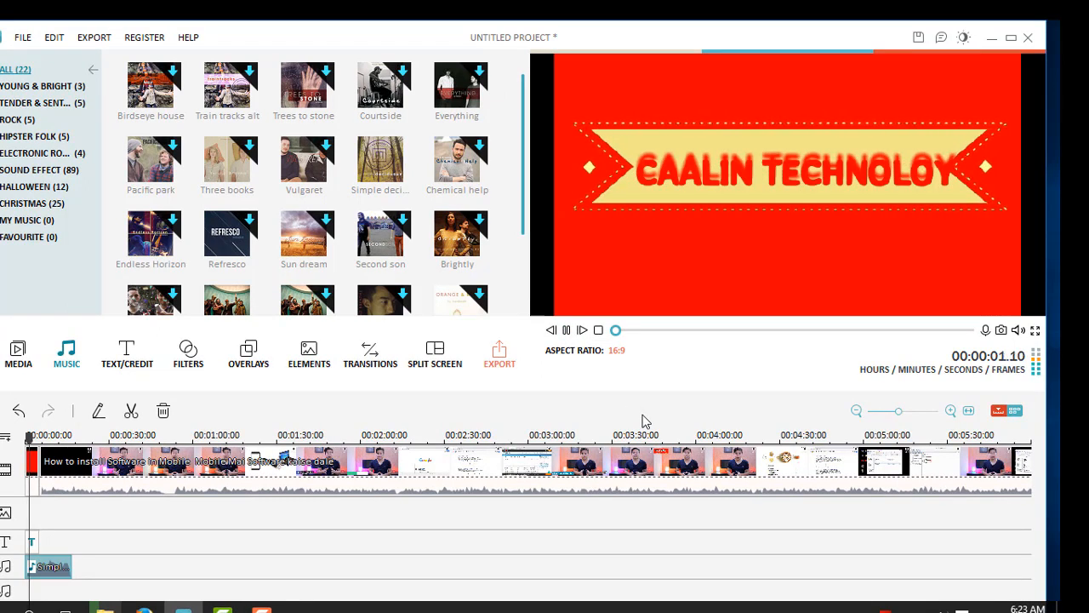
pyautogui.click(568, 330)
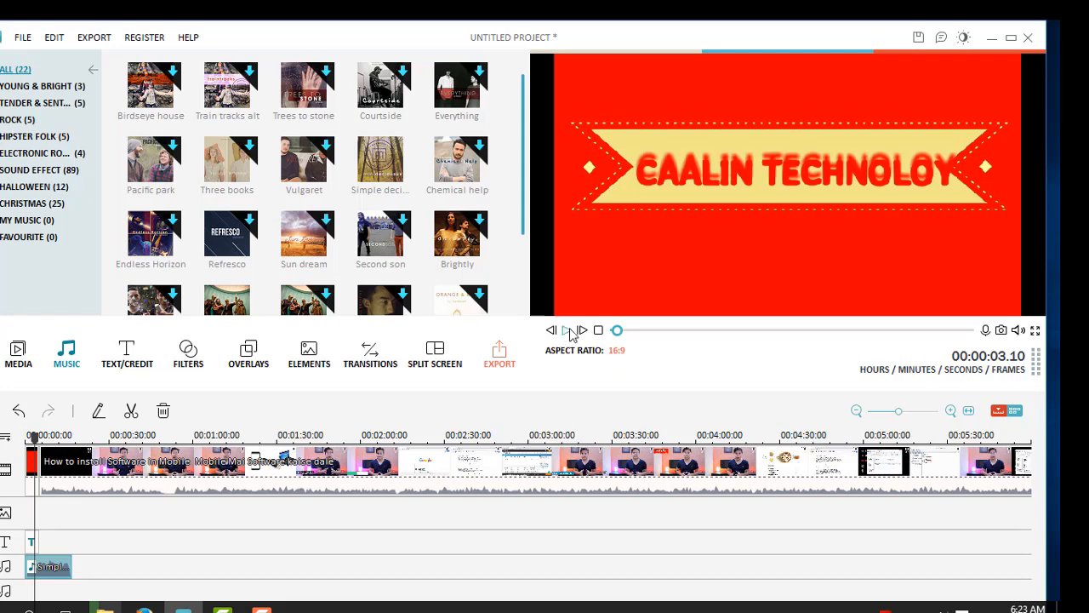
# Step: Lower the music clip's volume in its audio settings and confirm
pyautogui.doubleClick(59, 569)
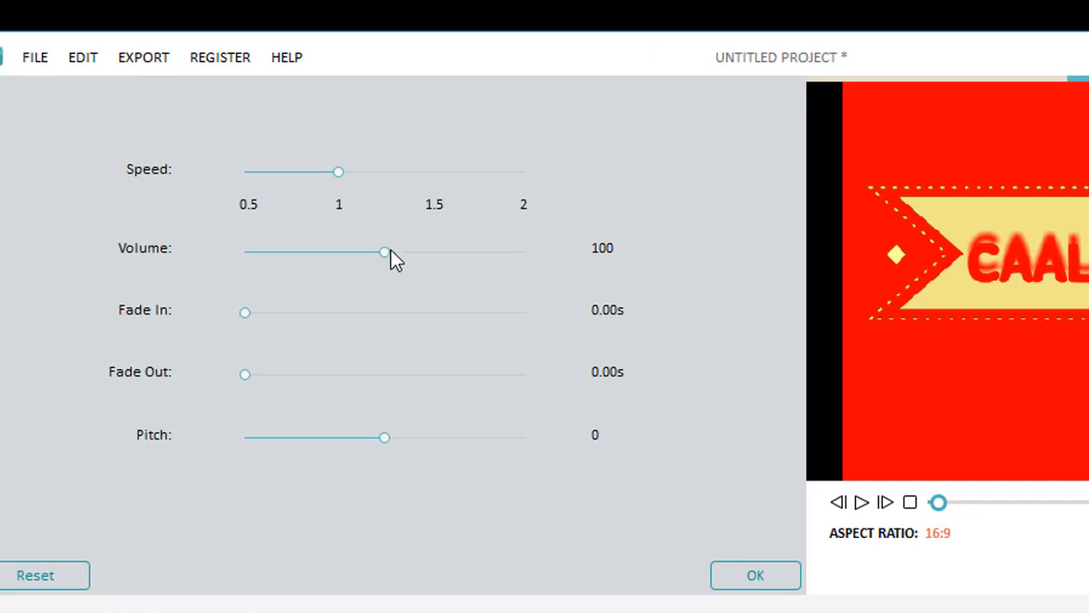
pyautogui.moveTo(387, 252); pyautogui.dragTo(344, 252)
pyautogui.click(737, 579)
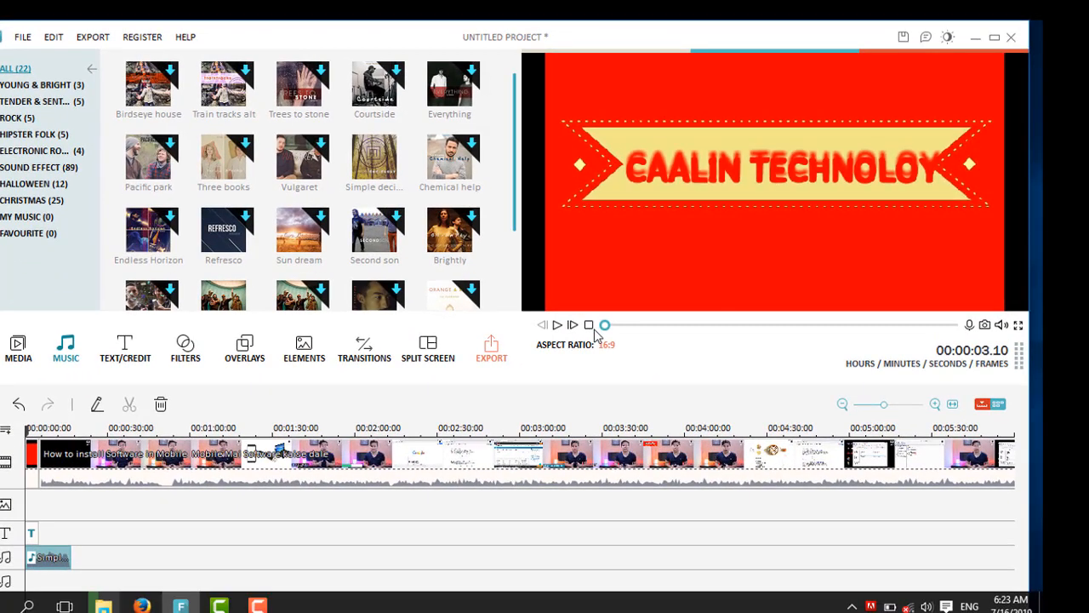
# Step: Replay the intro with its music in the preview from the start
pyautogui.click(590, 326)
pyautogui.click(558, 324)
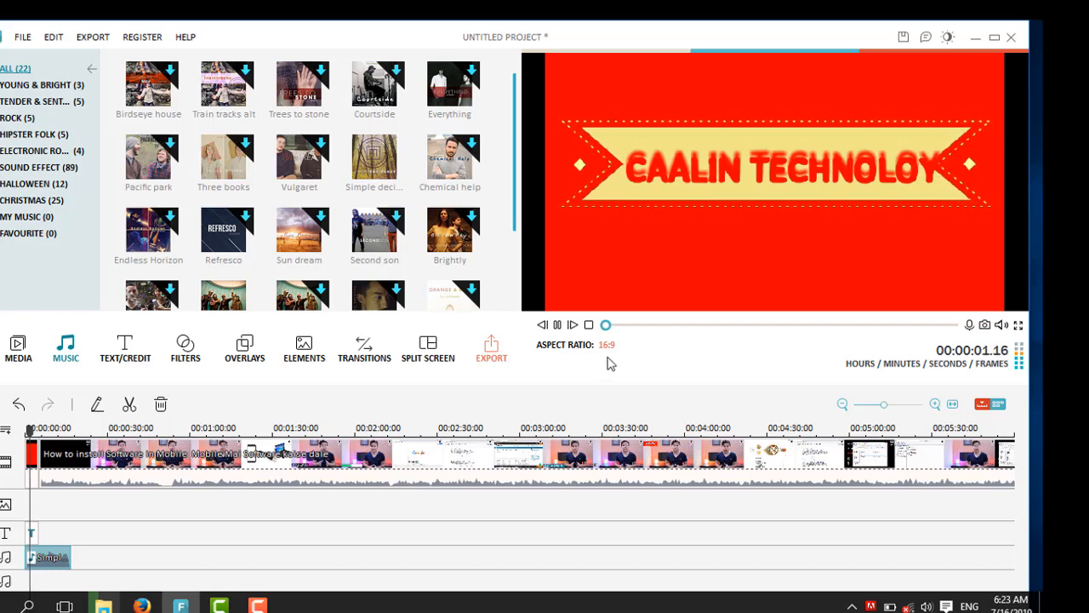
pyautogui.click(558, 325)
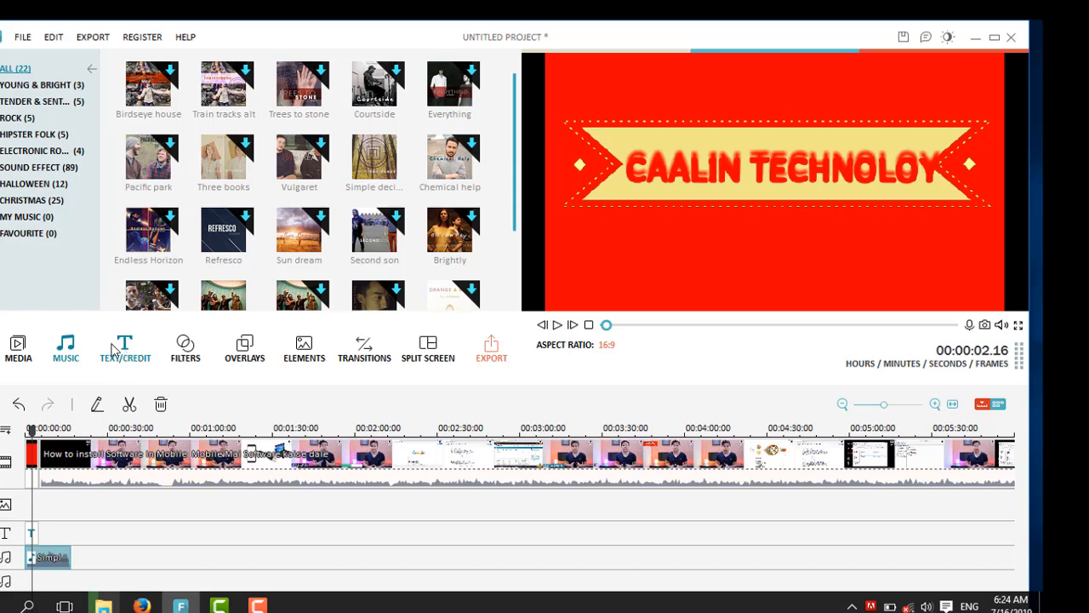
# Step: Add the Blue sample color clip to the video track right after the red intro
pyautogui.click(18, 349)
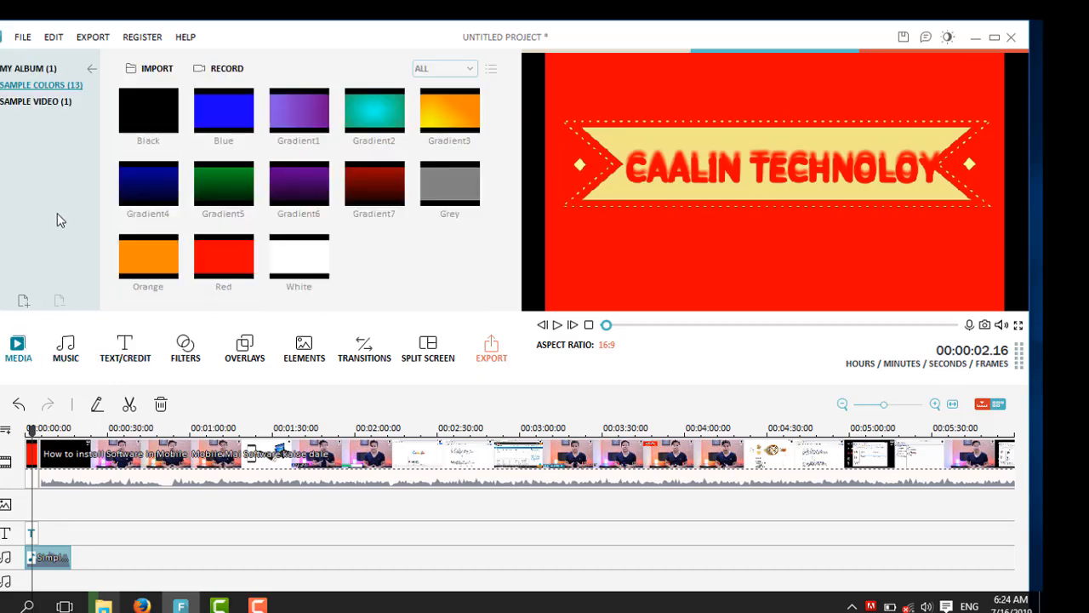
pyautogui.moveTo(227, 112); pyautogui.dragTo(48, 465)
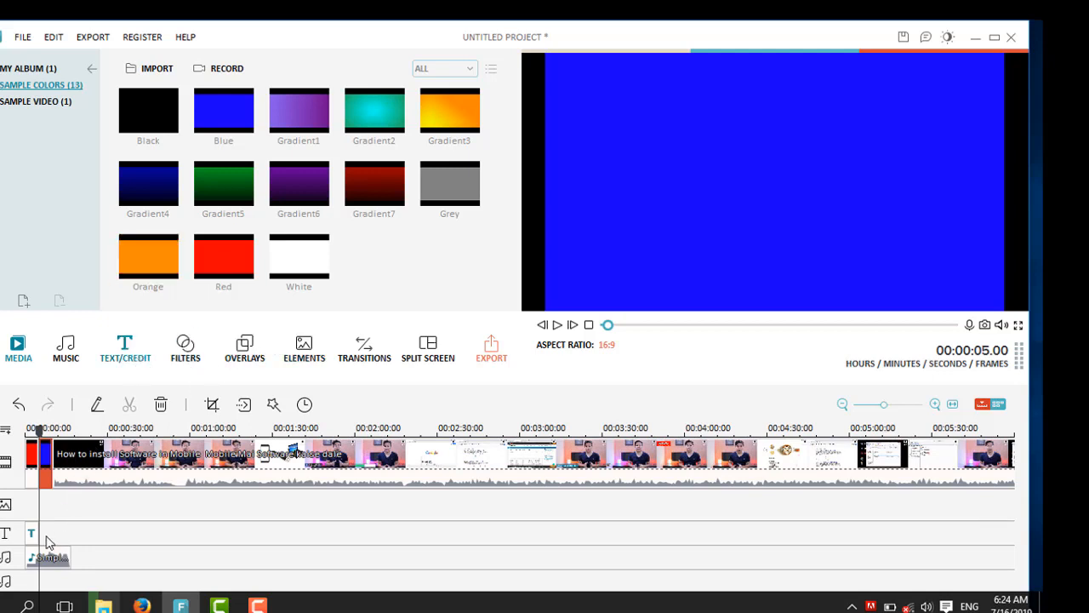
# Step: Add the Kinetic title from the text library to the text track over the blue clip
pyautogui.click(127, 351)
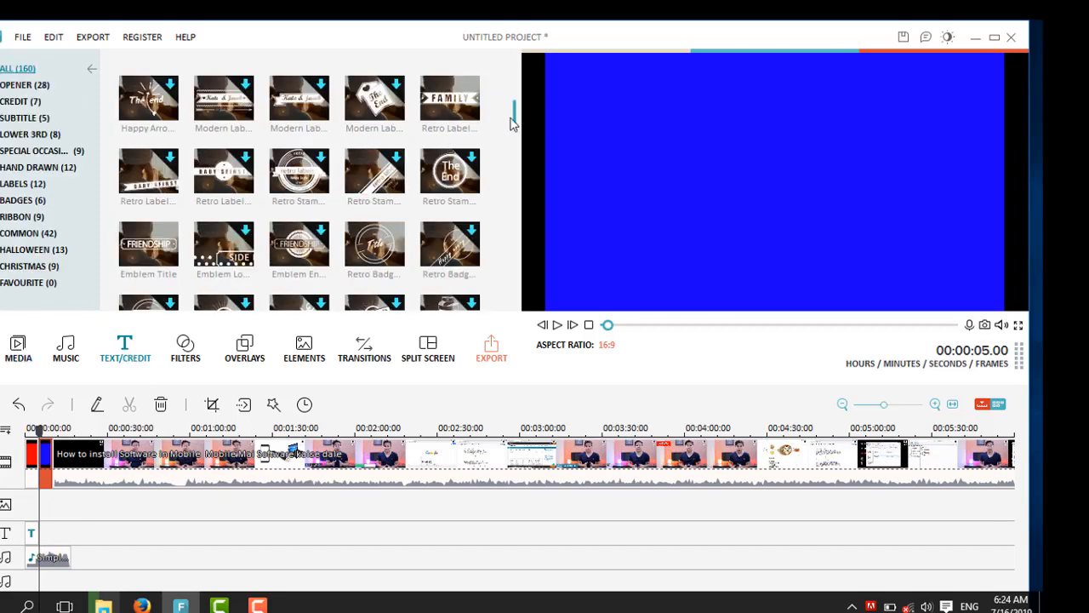
pyautogui.moveTo(514, 115); pyautogui.dragTo(512, 149)
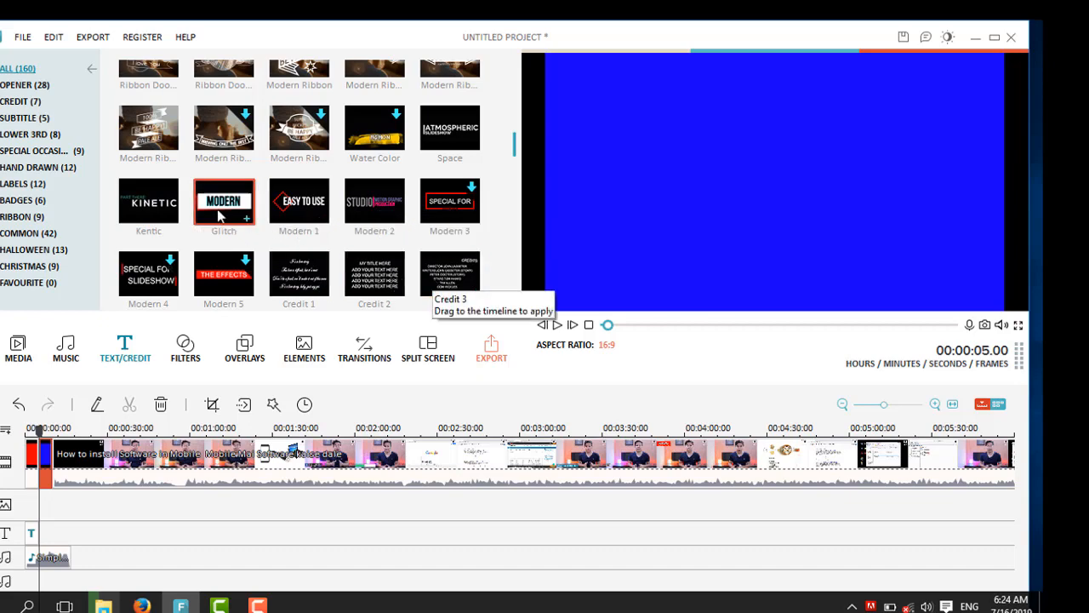
pyautogui.moveTo(156, 218); pyautogui.dragTo(41, 533)
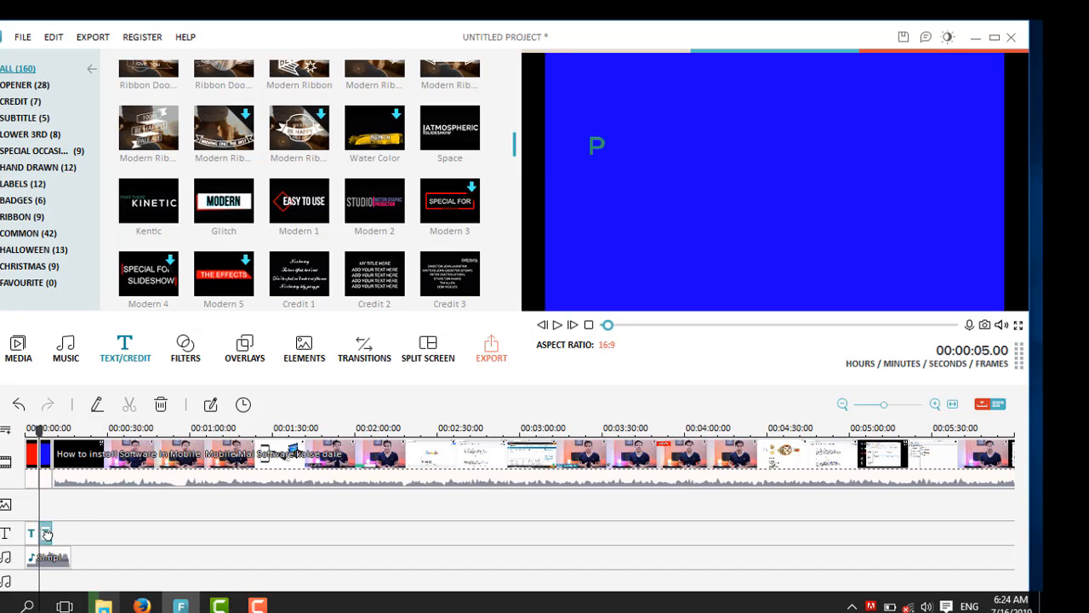
# Step: Open the Kinetic title for editing and replace its KINETIC text with KU SOO DHAWAADA
pyautogui.doubleClick(46, 534)
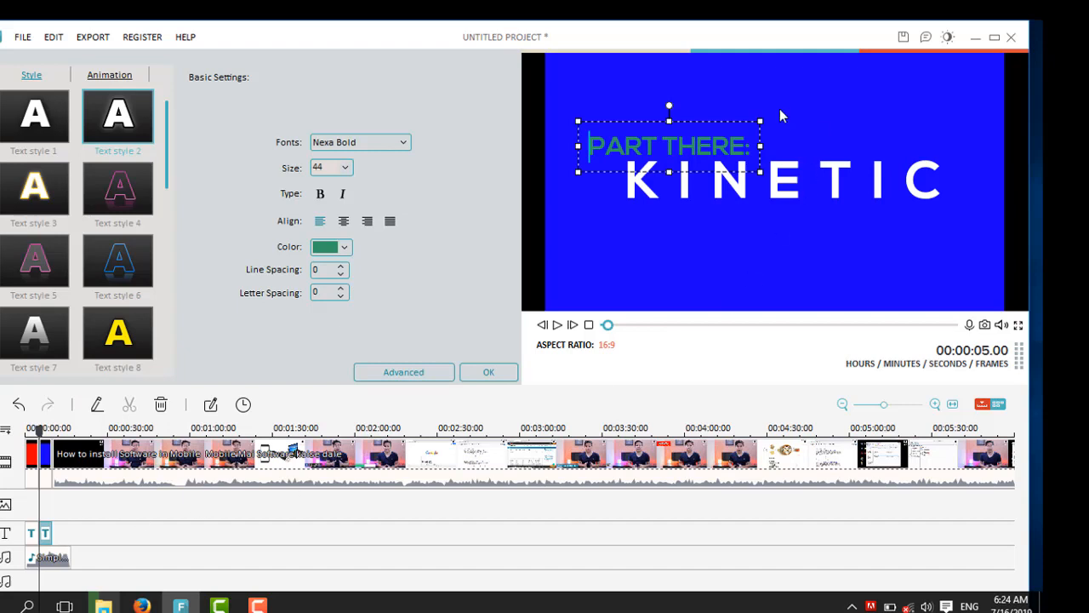
pyautogui.click(749, 150)
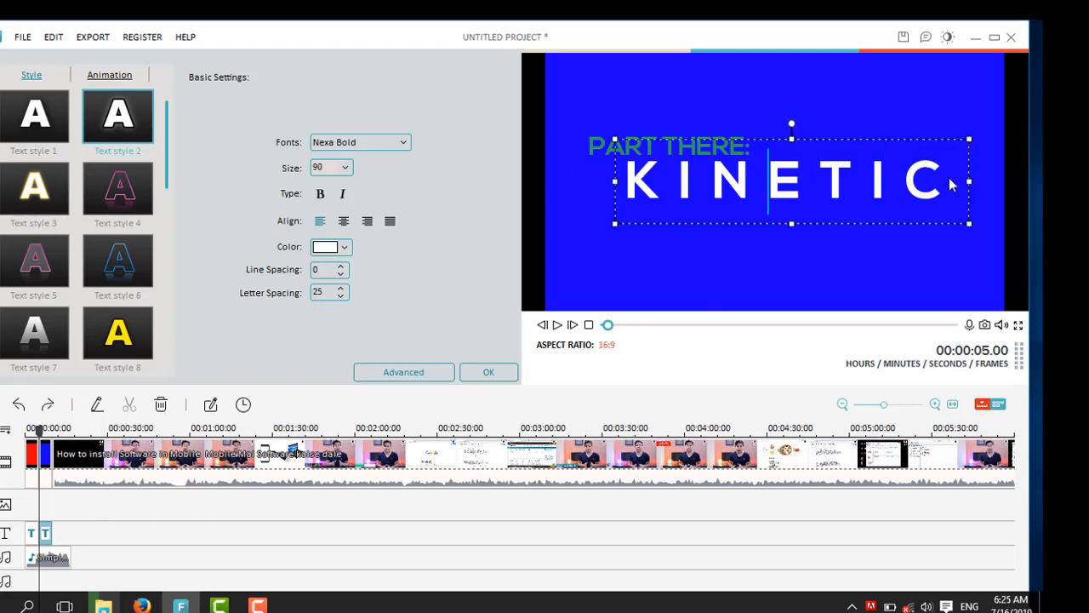
pyautogui.press('BackSpace')
pyautogui.press('BackSpace')
pyautogui.press('BackSpace')
pyautogui.press('BackSpace')
pyautogui.press('BackSpace')
pyautogui.press('BackSpace')
pyautogui.press('BackSpace')
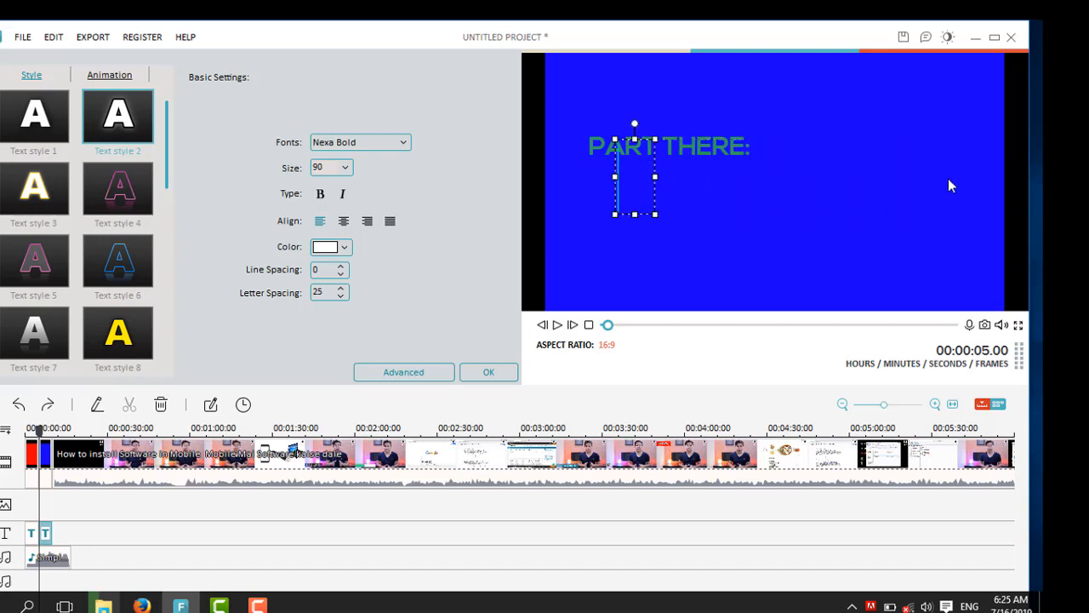
pyautogui.write('KU')
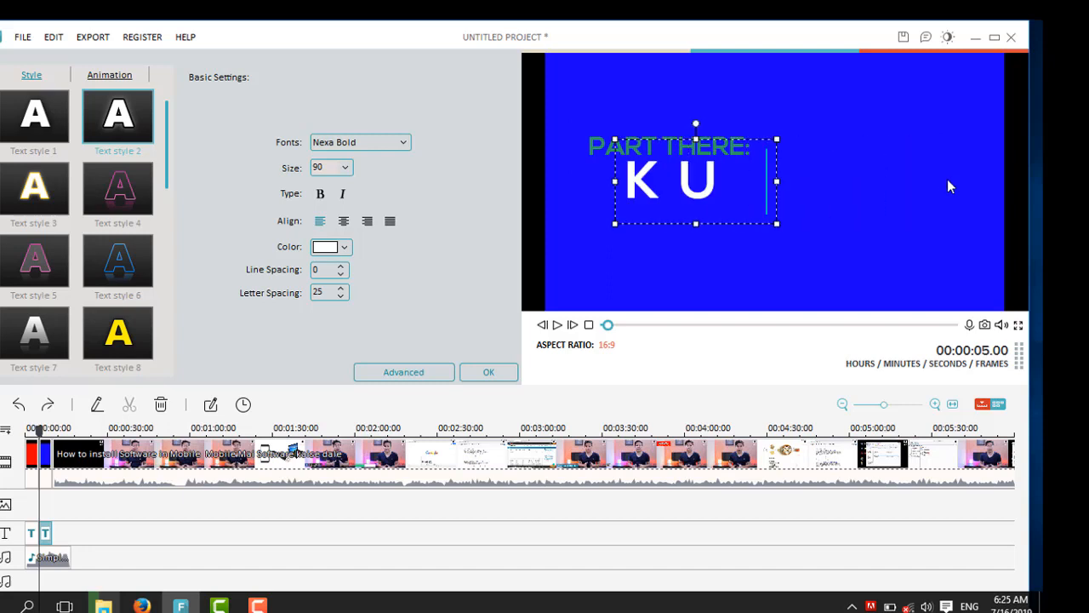
pyautogui.write(' SOO')
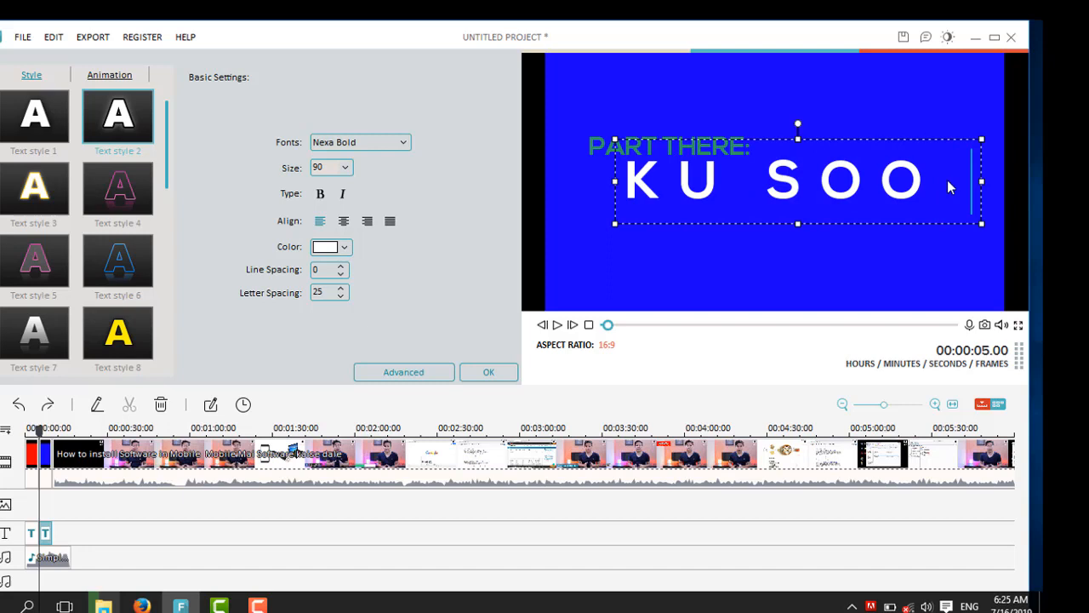
pyautogui.write(' DHAWAADA')
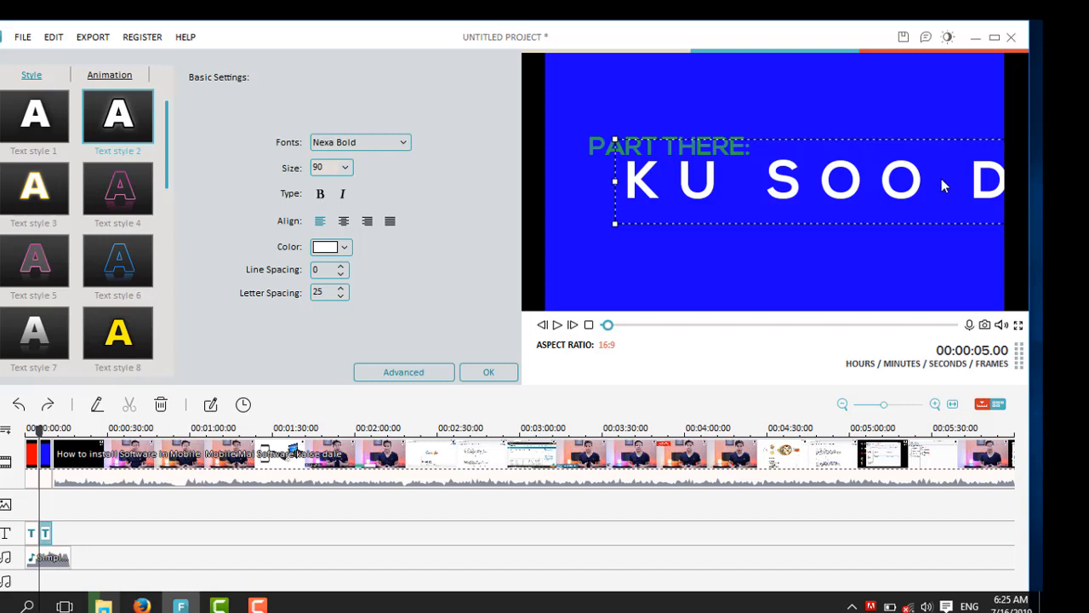
# Step: Select all of the main title text and set its size to 36
pyautogui.hotkey('ctrl', 'a')
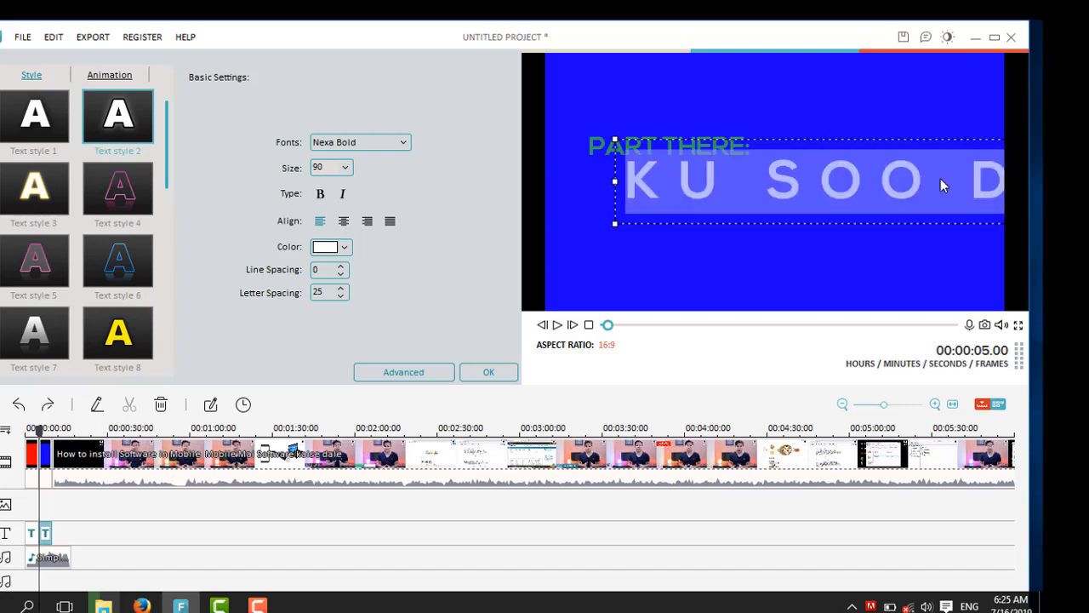
pyautogui.click(346, 167)
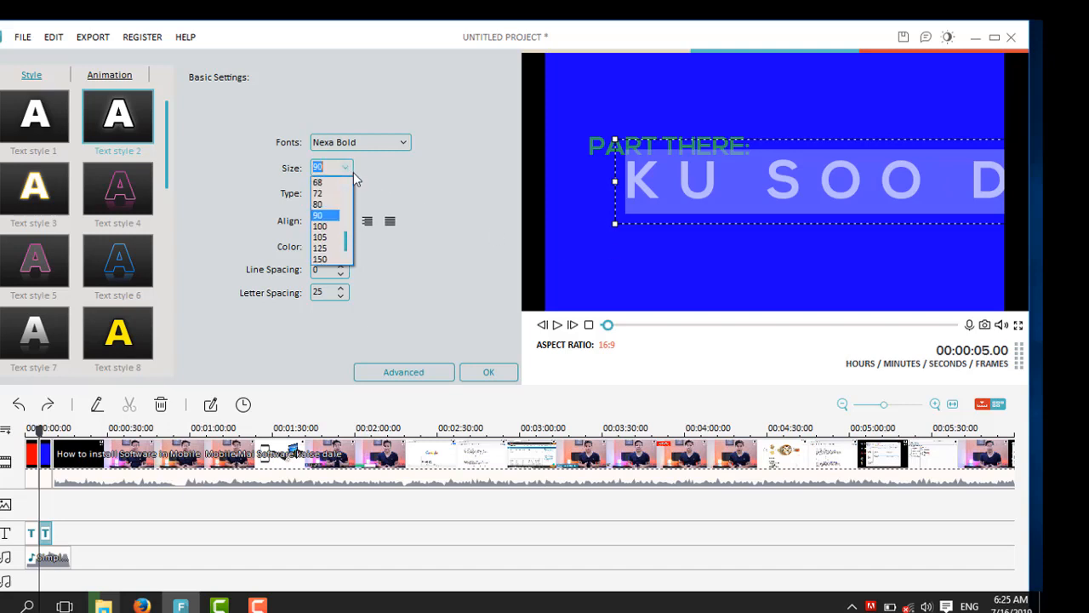
pyautogui.scroll(3, 347, 186)
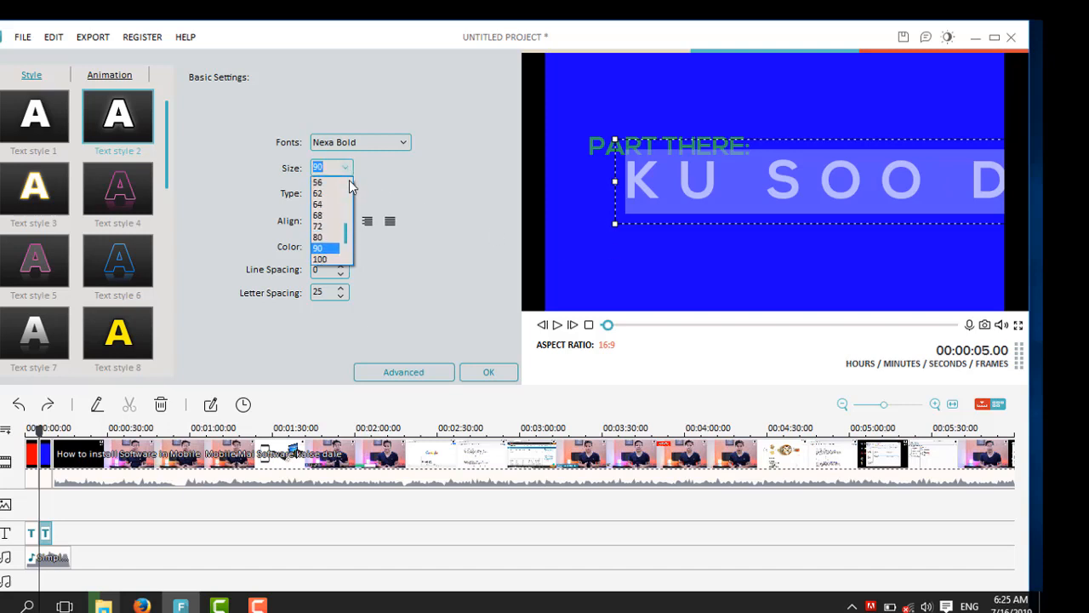
pyautogui.scroll(2, 350, 180)
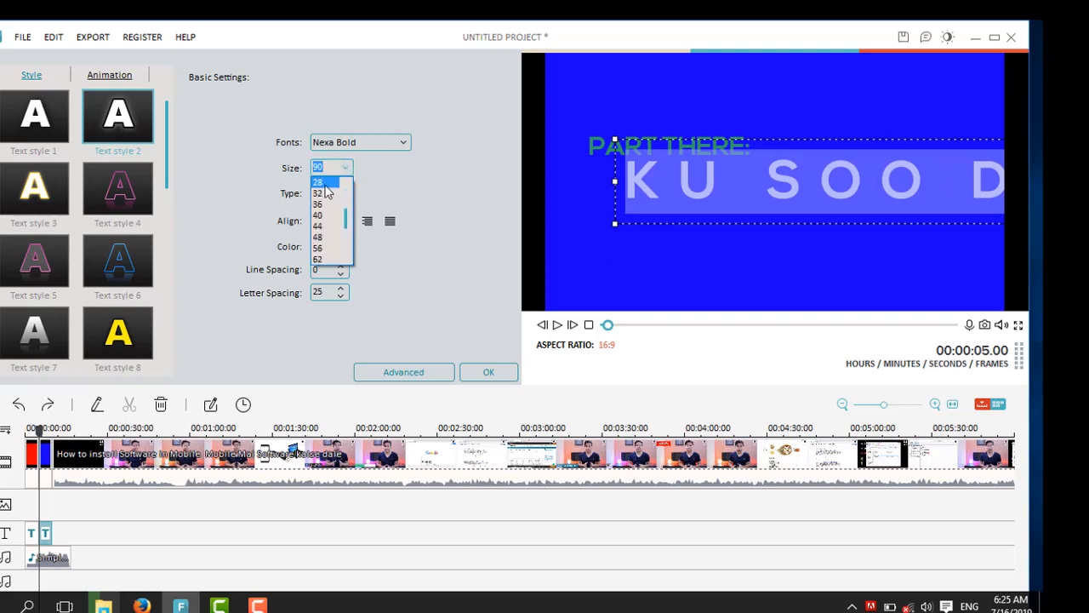
pyautogui.click(338, 188)
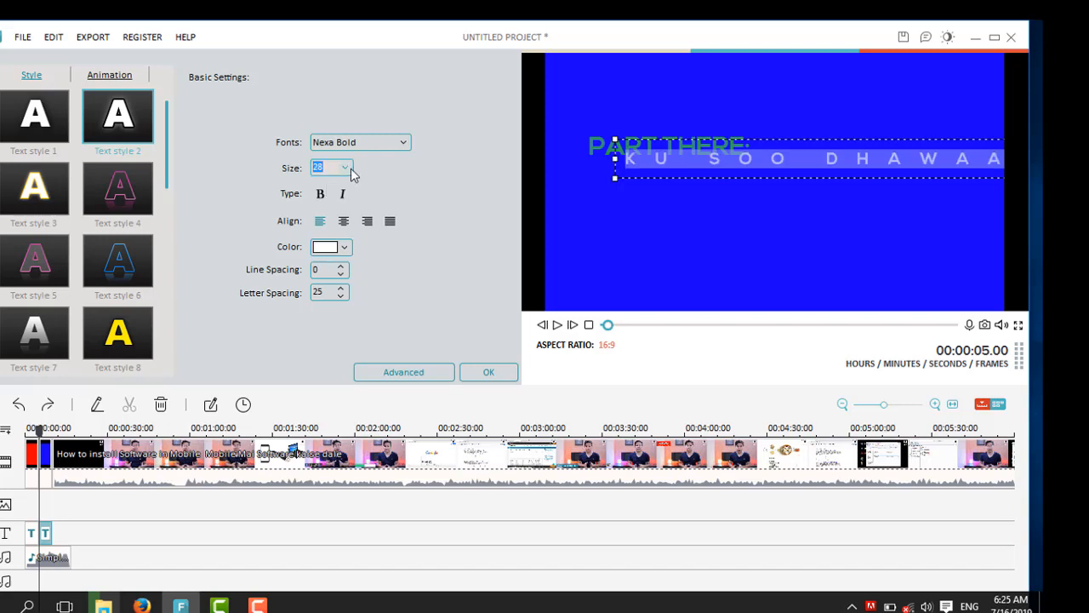
pyautogui.click(351, 170)
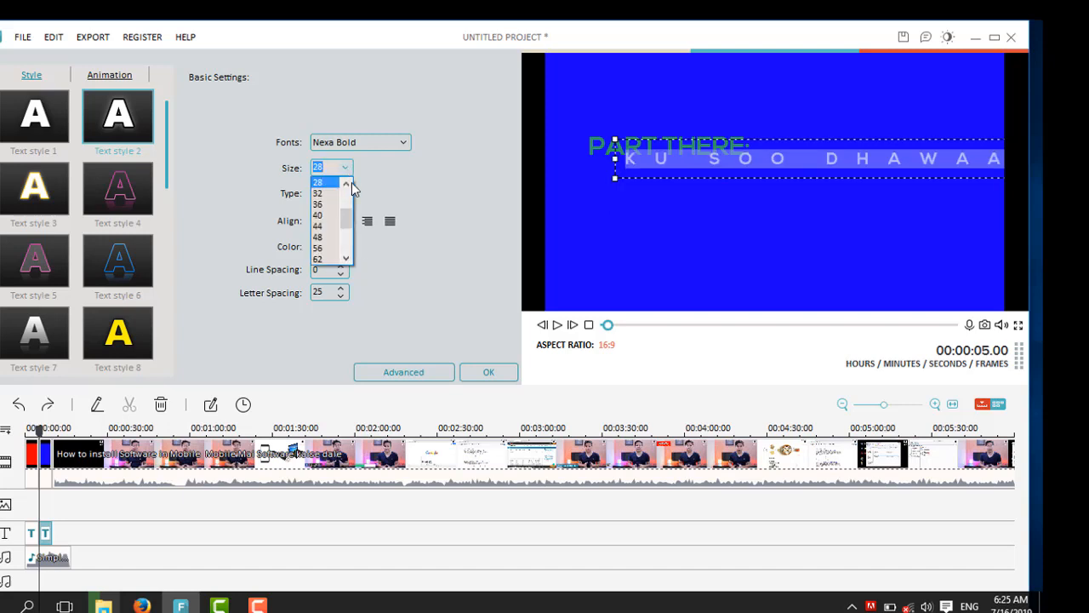
pyautogui.click(346, 185)
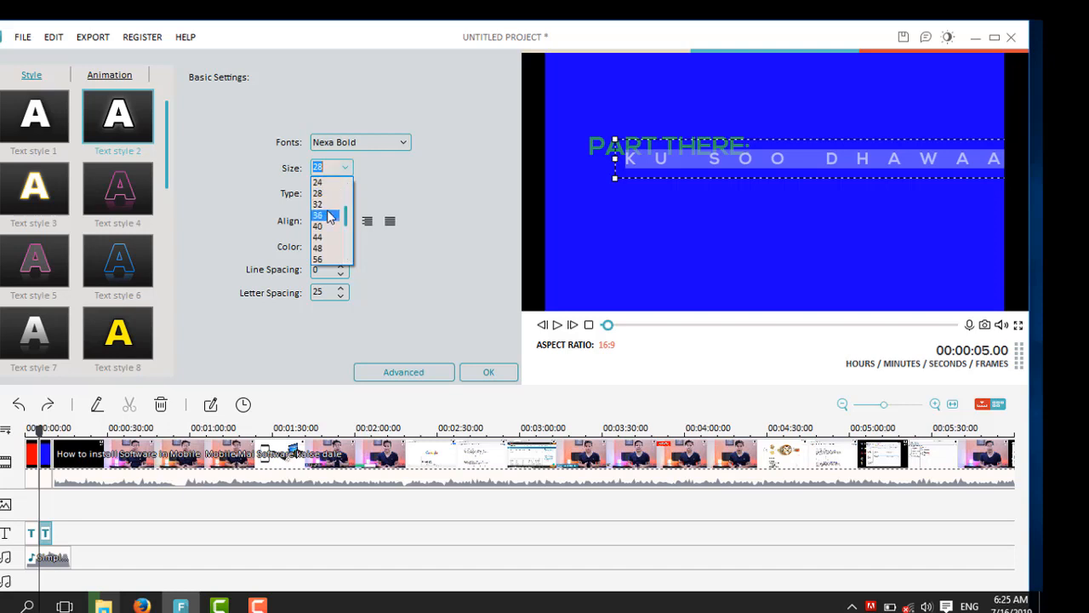
pyautogui.click(328, 215)
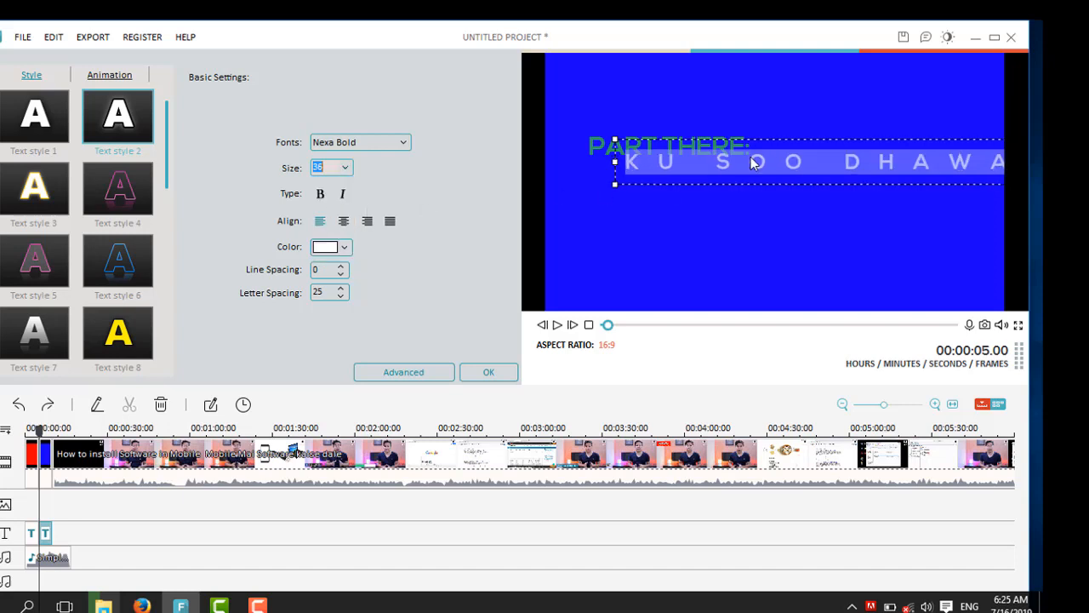
# Step: Add the lines CASHARKENII and EE VIDEO eDITING below the first line of the main title text
pyautogui.click(946, 162)
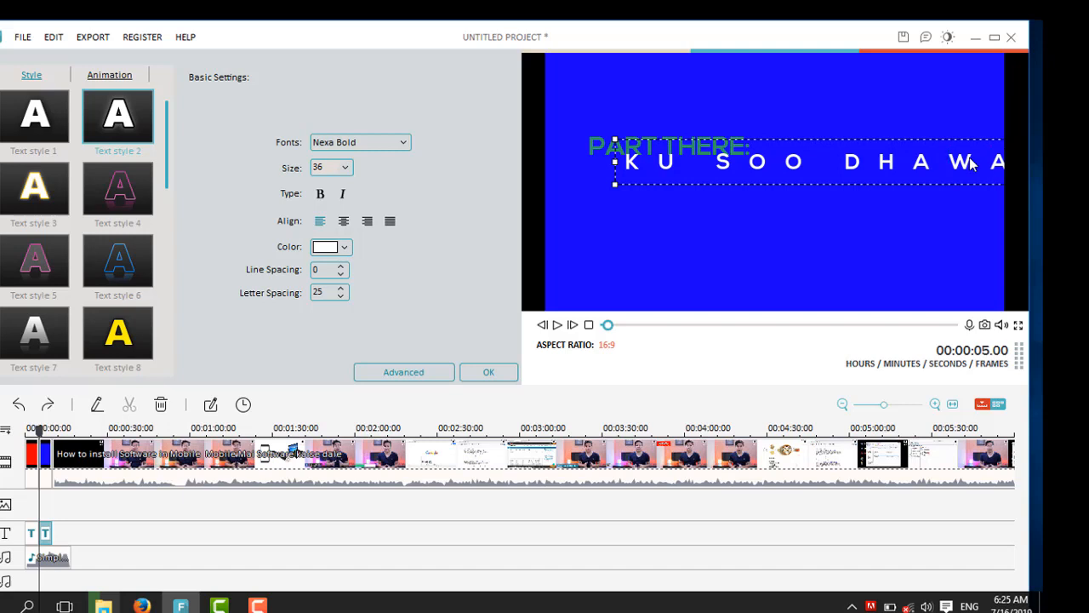
pyautogui.press('Return')
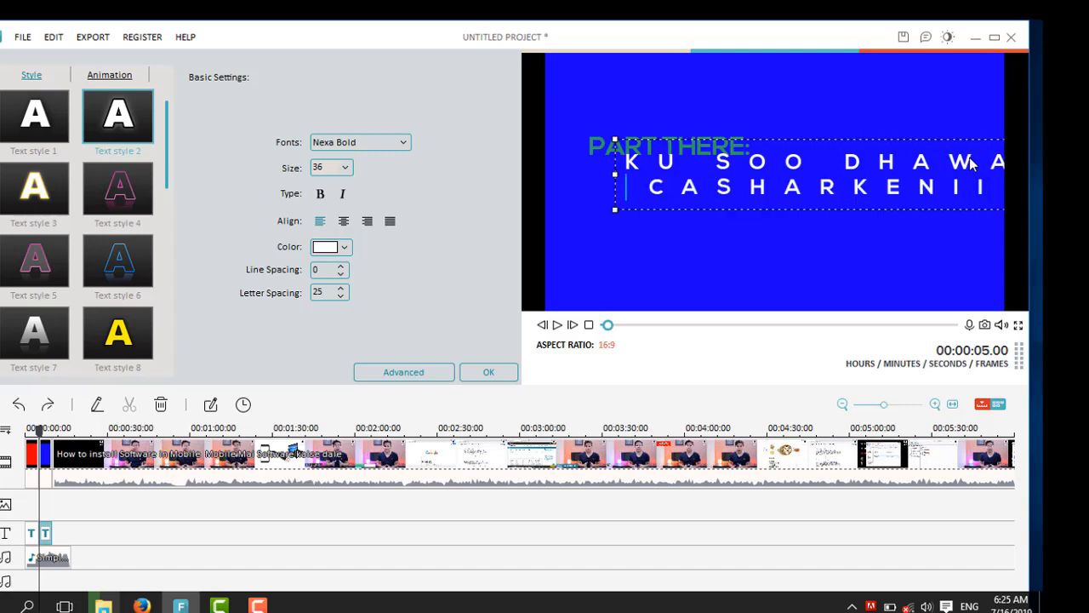
pyautogui.press('Right')
pyautogui.press('Right')
pyautogui.press('Right')
pyautogui.press('Right')
pyautogui.press('Right')
pyautogui.press('Right')
pyautogui.press('Right')
pyautogui.press('Right')
pyautogui.press('Right')
pyautogui.press('Right')
pyautogui.click(992, 196)
pyautogui.press('Return')
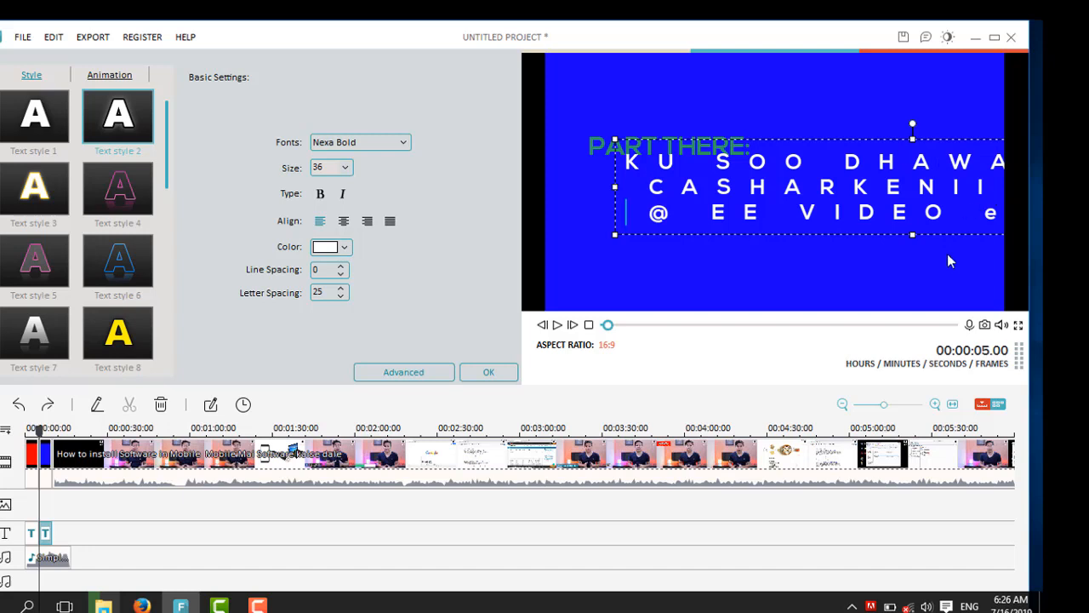
pyautogui.click(690, 217)
pyautogui.press('BackSpace')
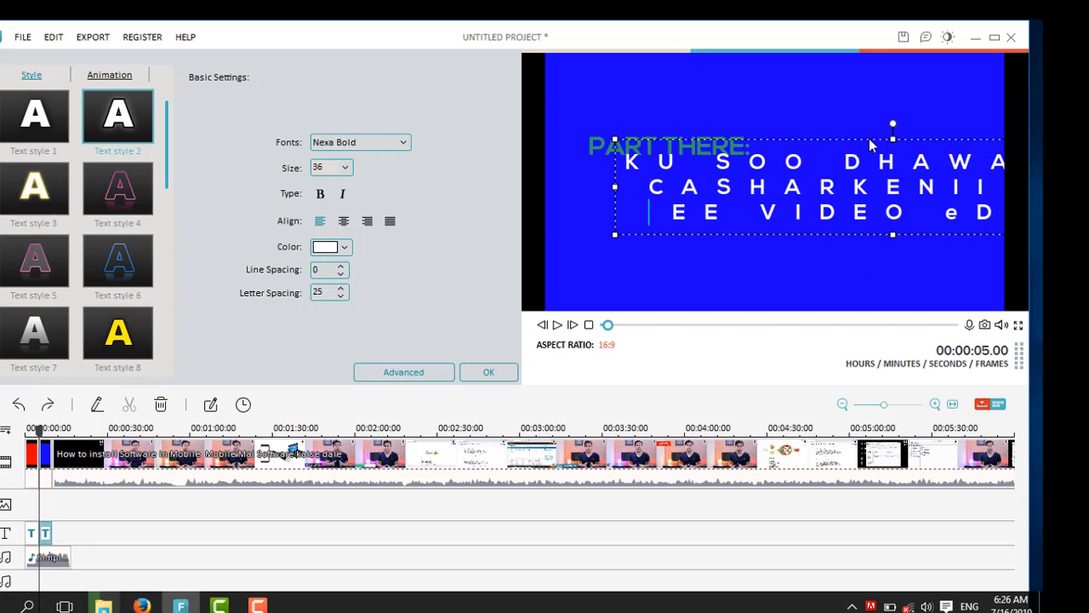
# Step: Move and resize the main text box so all three lines fit inside the frame
pyautogui.moveTo(870, 147)
pyautogui.mouseDown()
pyautogui.moveTo(768, 149)
pyautogui.moveTo(853, 143)
pyautogui.mouseUp()
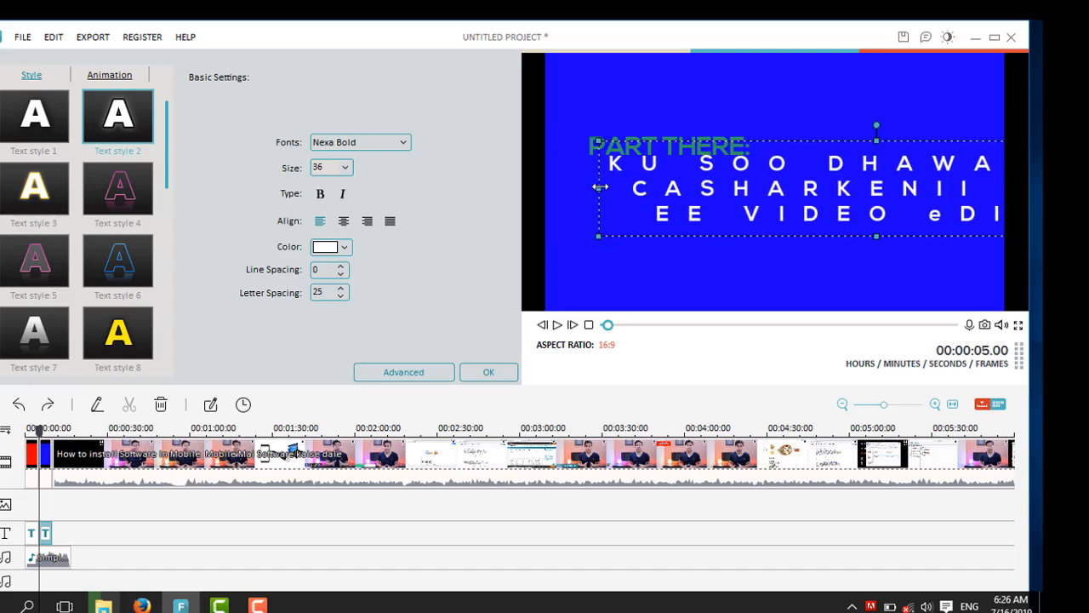
pyautogui.moveTo(599, 184); pyautogui.dragTo(779, 192)
pyautogui.moveTo(845, 145); pyautogui.dragTo(634, 155)
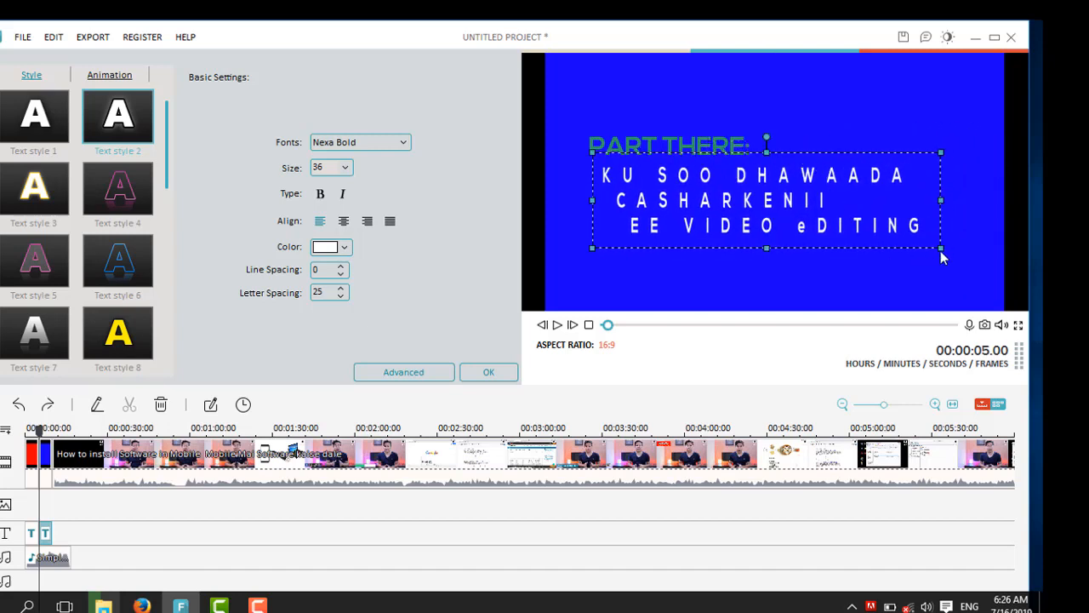
pyautogui.moveTo(949, 267); pyautogui.dragTo(961, 299)
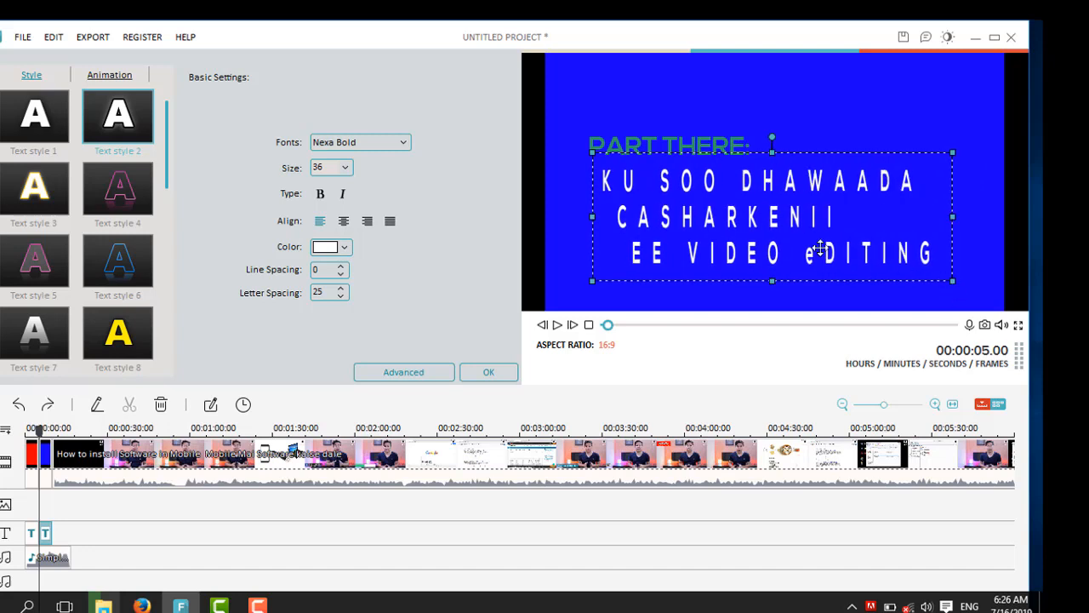
# Step: Delete THERE: from the small green PART THERE: heading
pyautogui.click(710, 146)
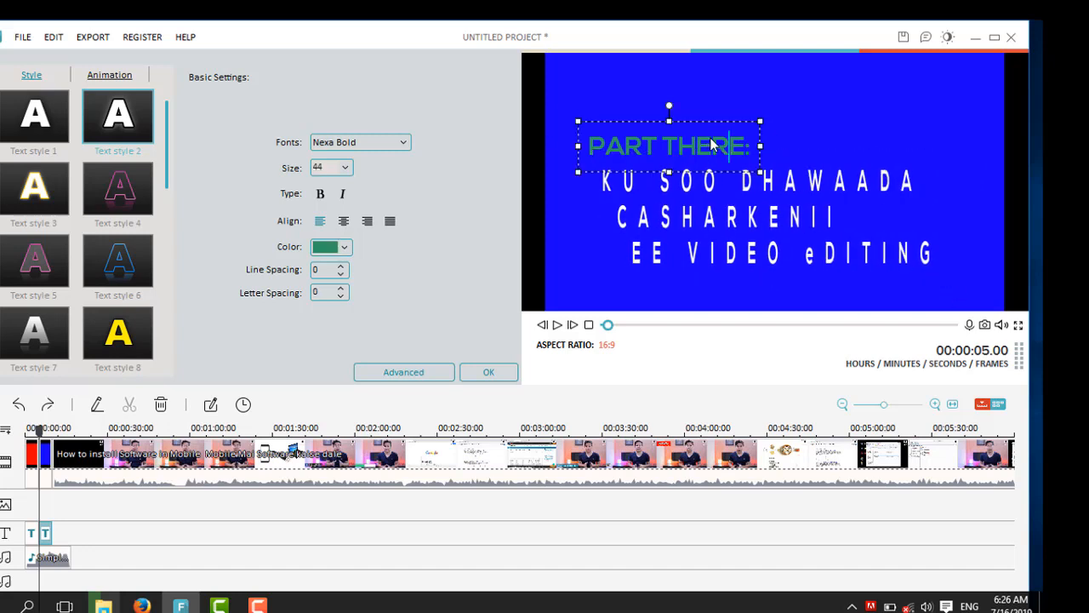
pyautogui.press('BackSpace')
pyautogui.press('BackSpace')
pyautogui.press('BackSpace')
pyautogui.press('BackSpace')
pyautogui.press('BackSpace')
pyautogui.press('BackSpace')
pyautogui.press('BackSpace')
pyautogui.press('BackSpace')
pyautogui.press('BackSpace')
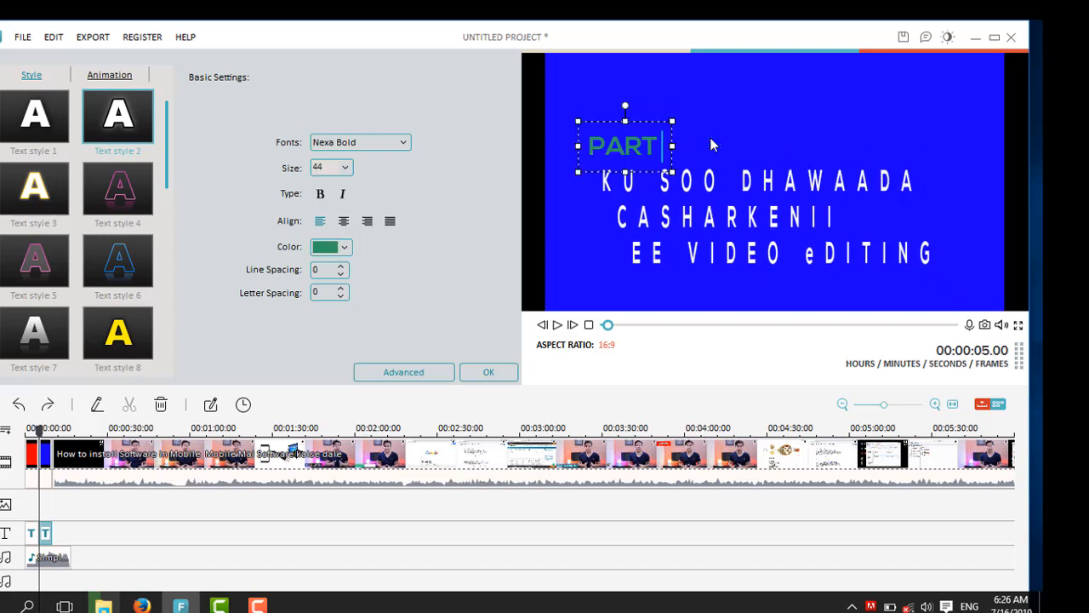
# Step: Delete the remaining PART heading from the blue clip's frame
pyautogui.press('BackSpace')
# Step: Select all of the main title text and change its font to Cooper Black
pyautogui.click(722, 223)
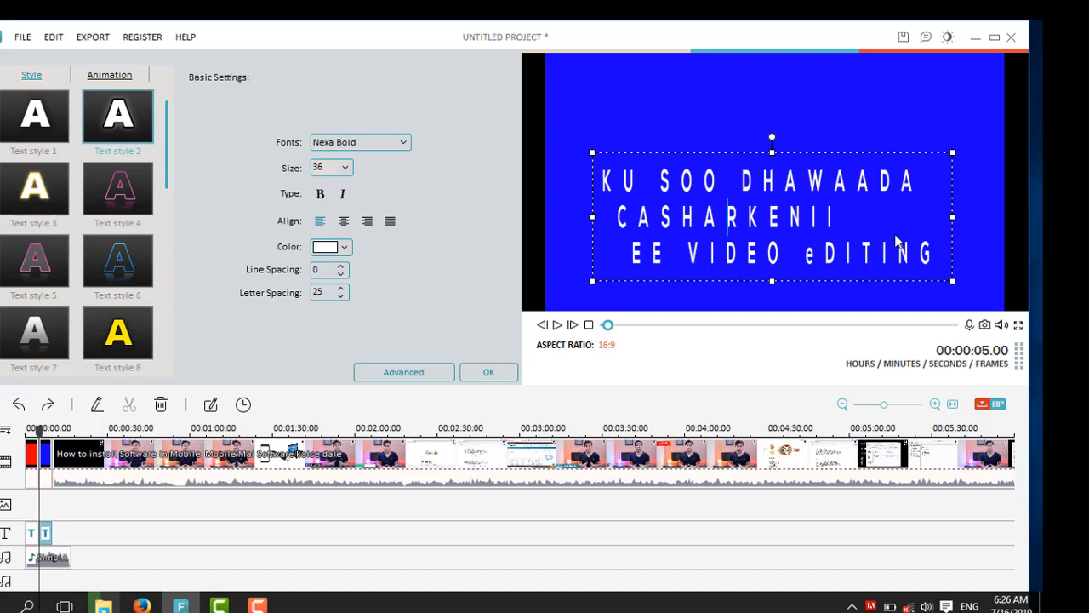
pyautogui.hotkey('ctrl', 'a')
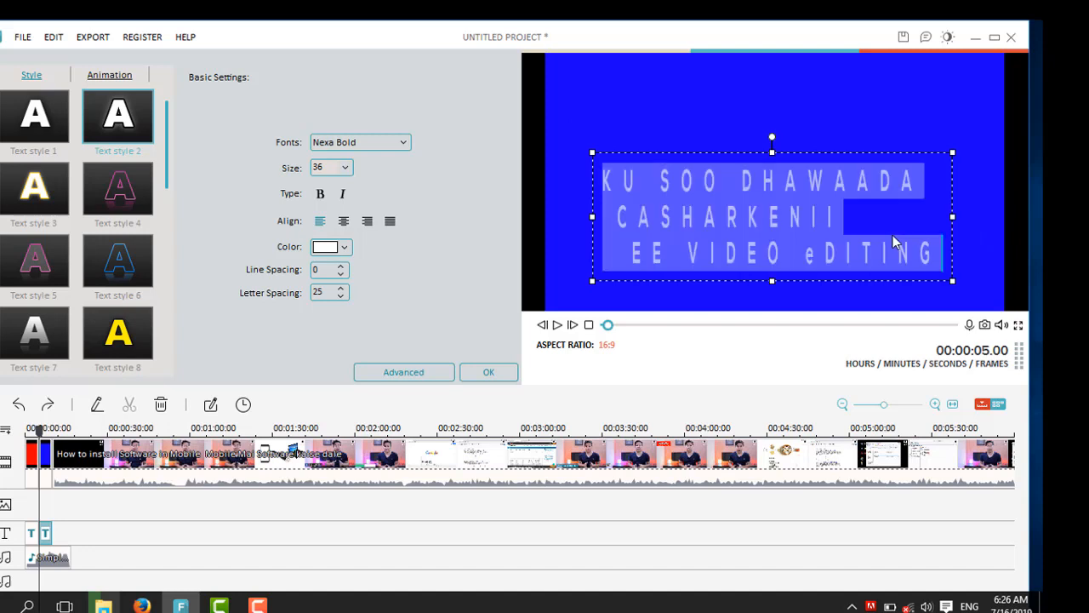
pyautogui.click(400, 143)
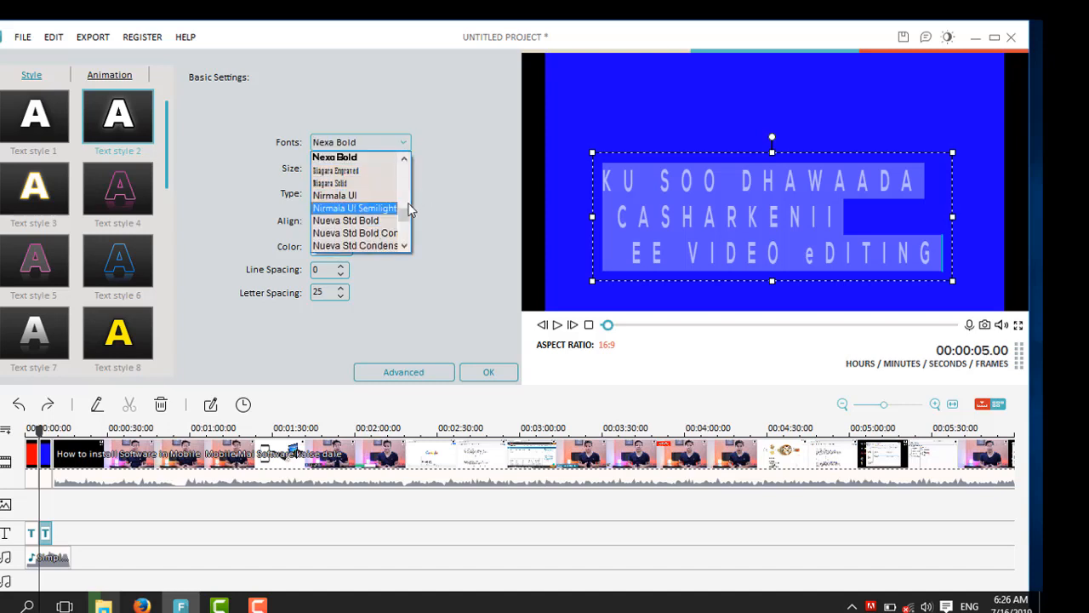
pyautogui.moveTo(403, 213); pyautogui.dragTo(411, 192)
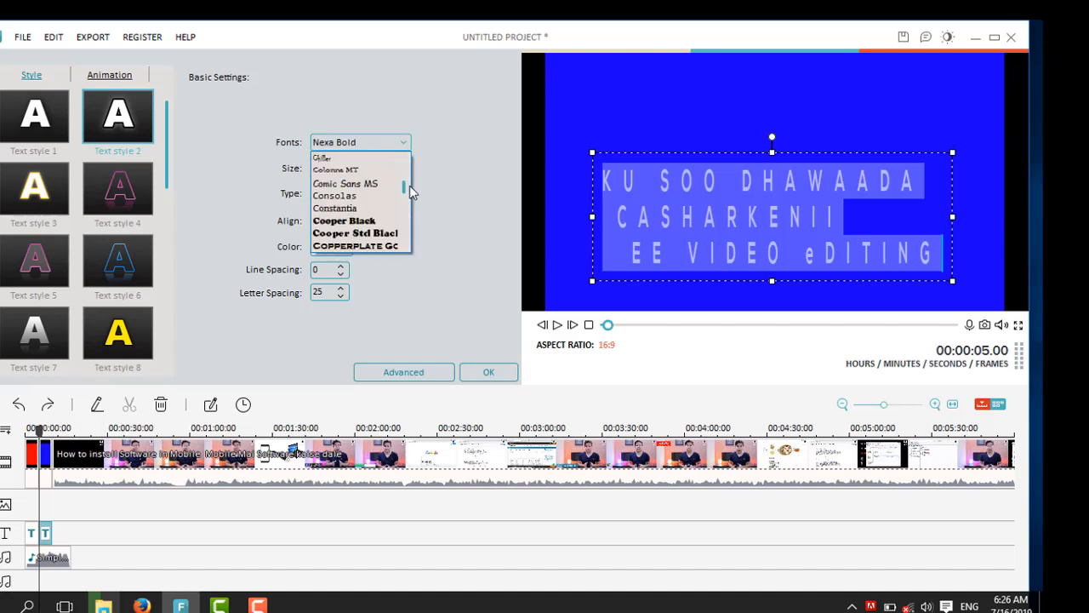
pyautogui.click(366, 222)
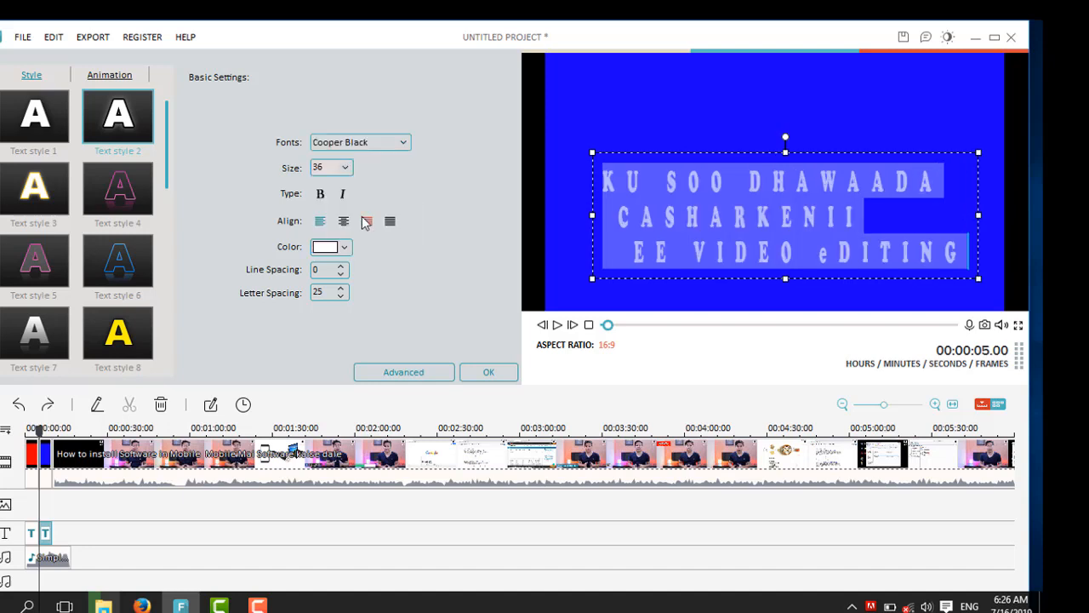
# Step: Try text styles 4, 3 and 5 on the main title, then set its colour to cyan
pyautogui.click(905, 232)
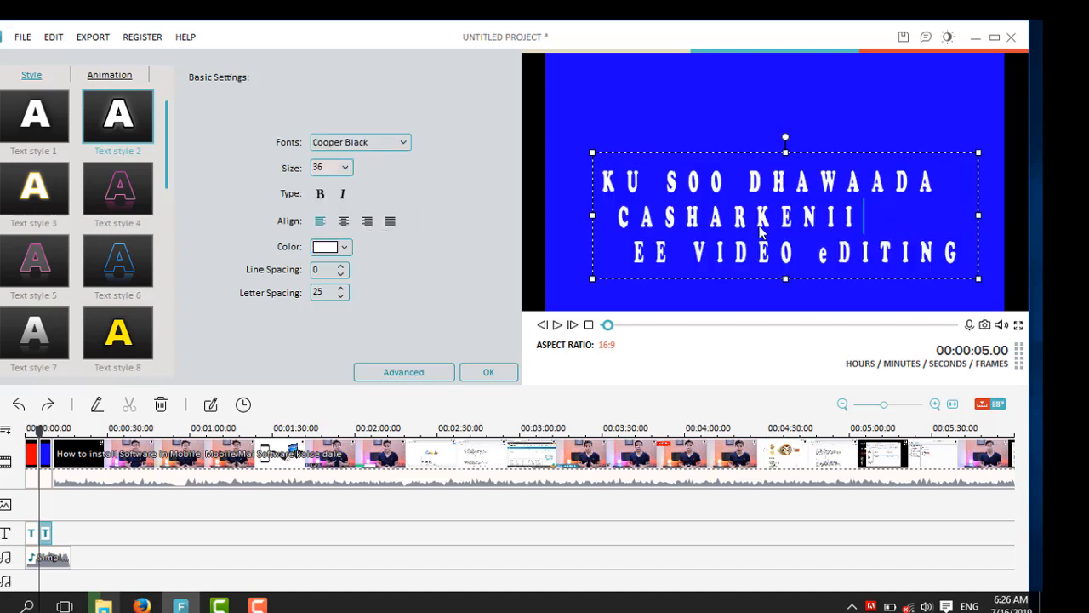
pyautogui.hotkey('ctrl', 'a')
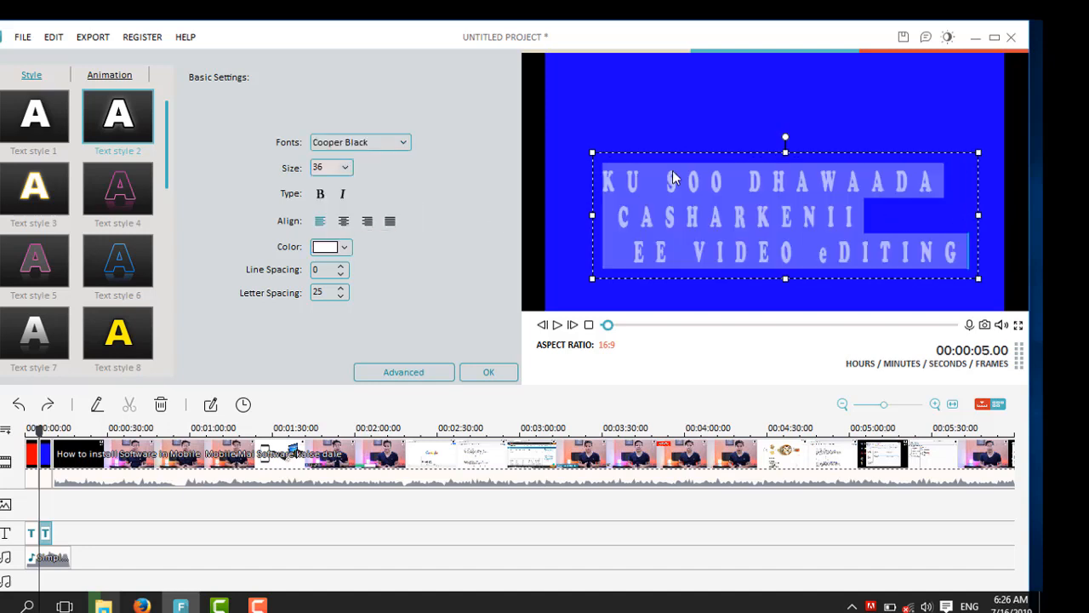
pyautogui.click(344, 168)
pyautogui.click(497, 255)
pyautogui.click(142, 196)
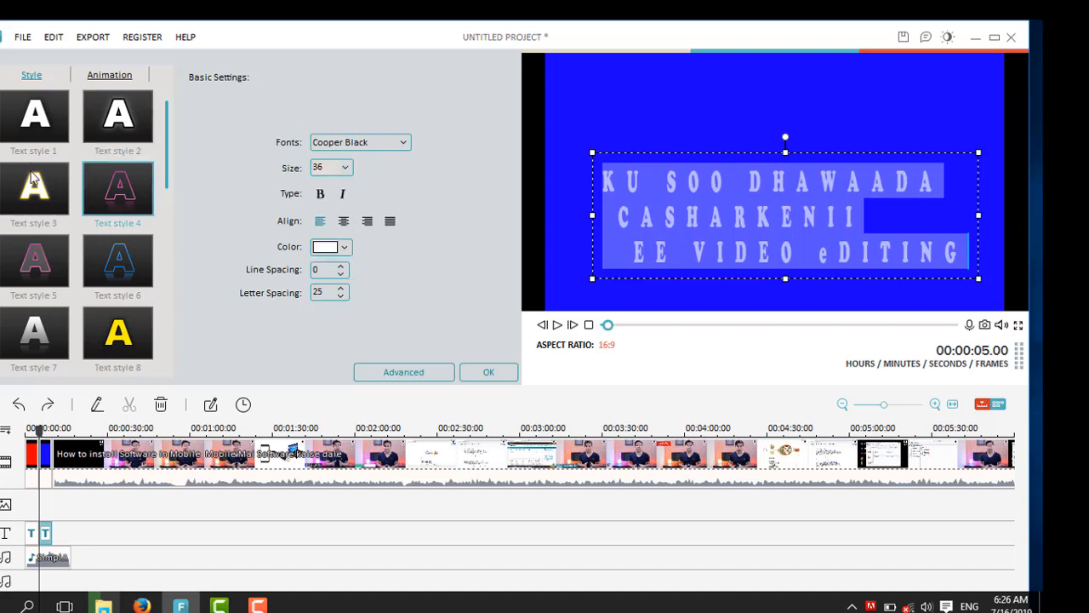
pyautogui.click(35, 185)
pyautogui.click(64, 247)
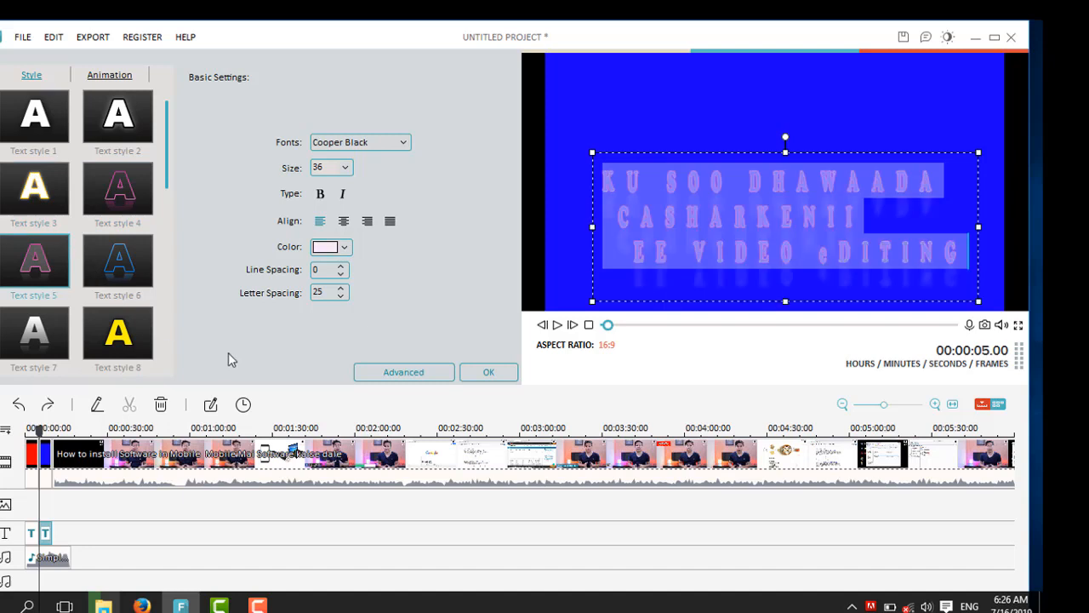
pyautogui.click(345, 248)
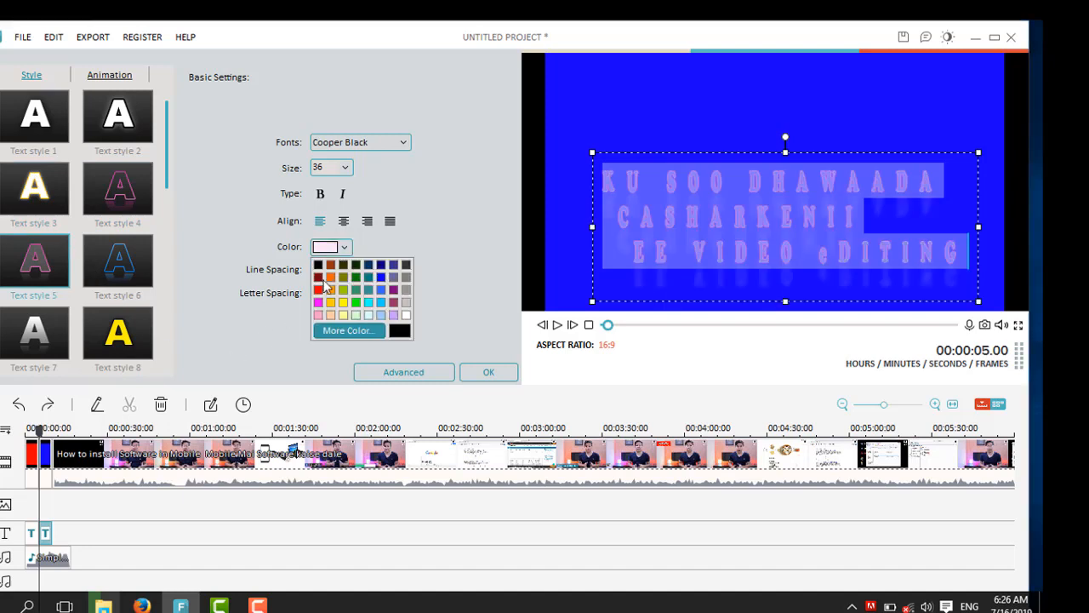
pyautogui.click(368, 303)
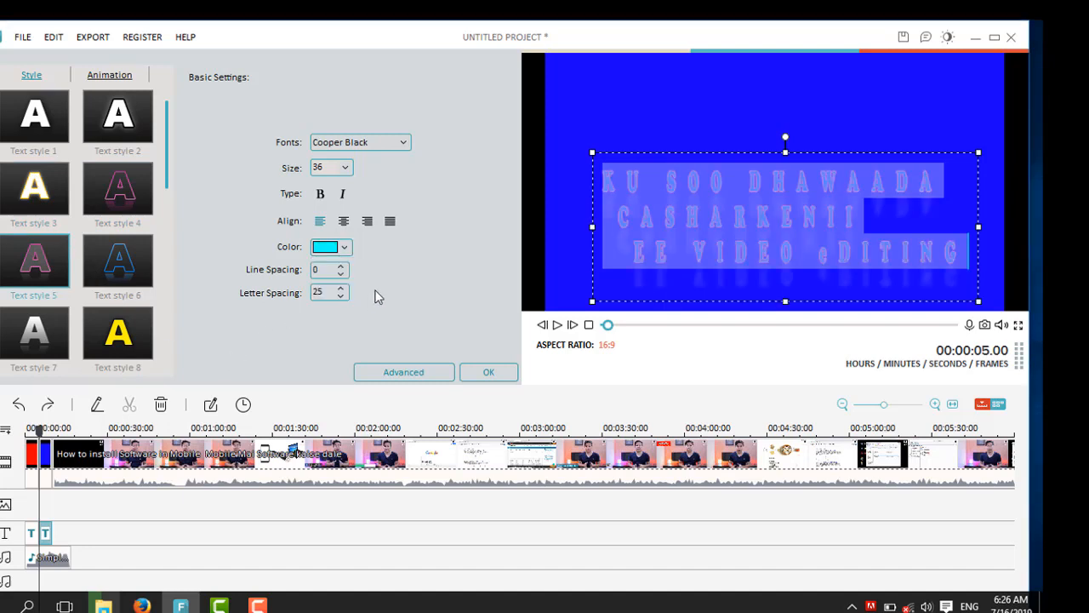
# Step: Select all of the main title text and apply Text style 8
pyautogui.click(695, 235)
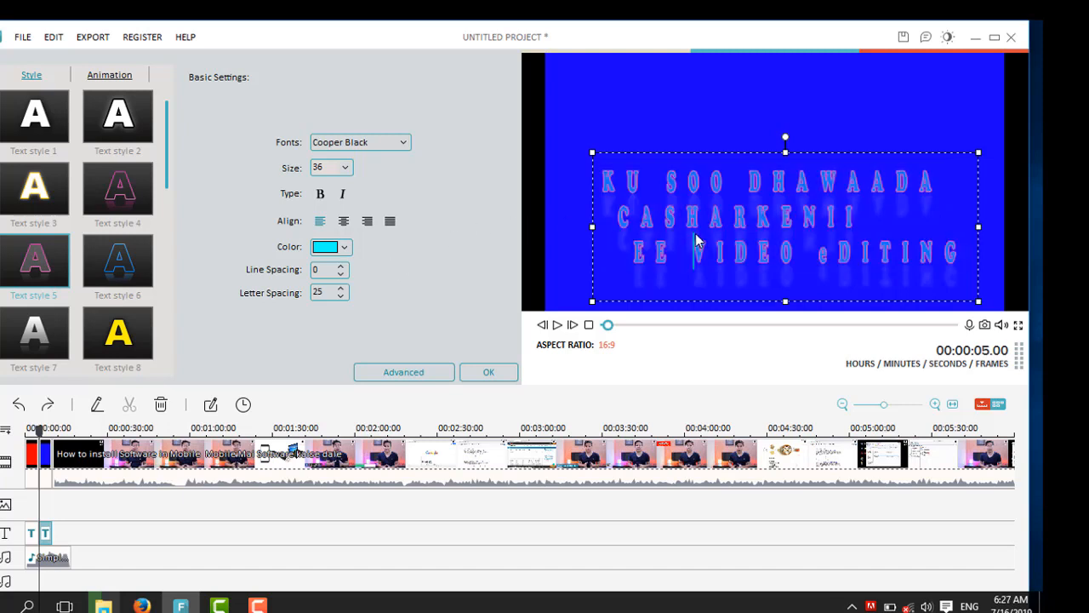
pyautogui.hotkey('ctrl', 'a')
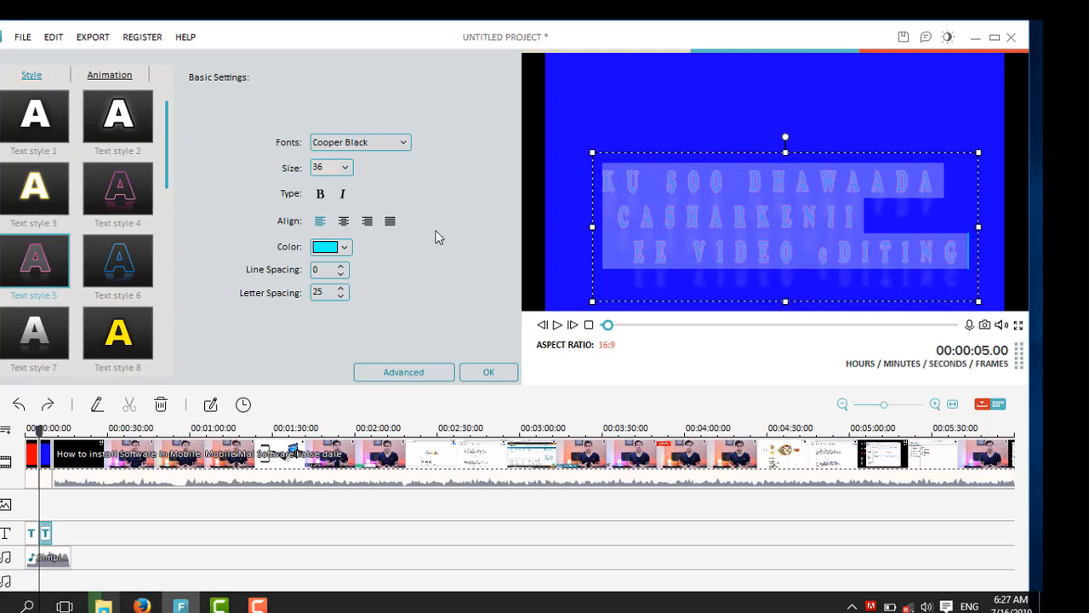
pyautogui.click(102, 342)
pyautogui.click(615, 235)
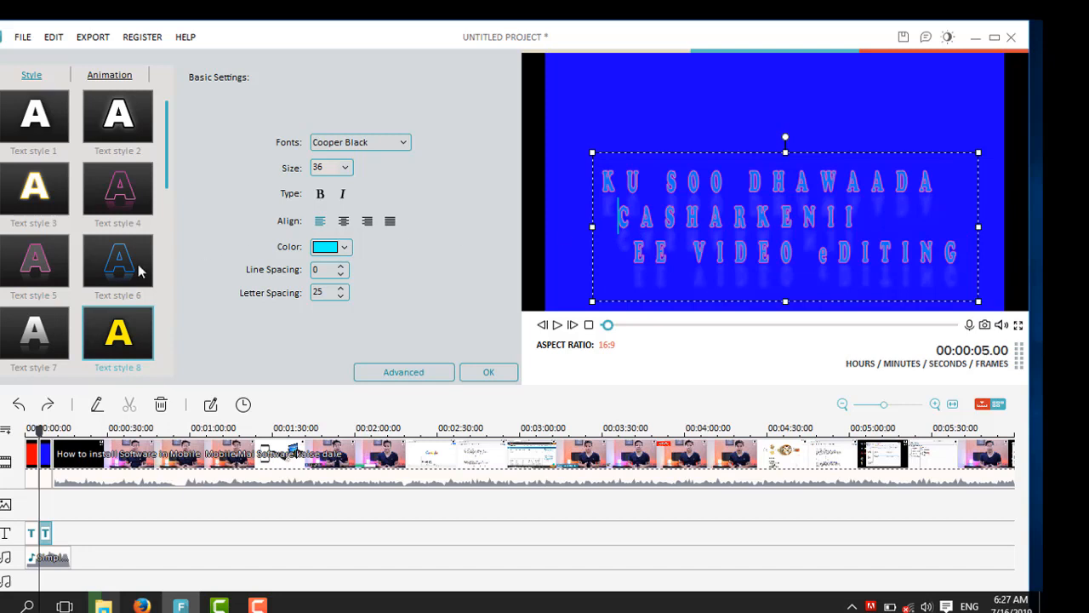
pyautogui.hotkey('ctrl', 'a')
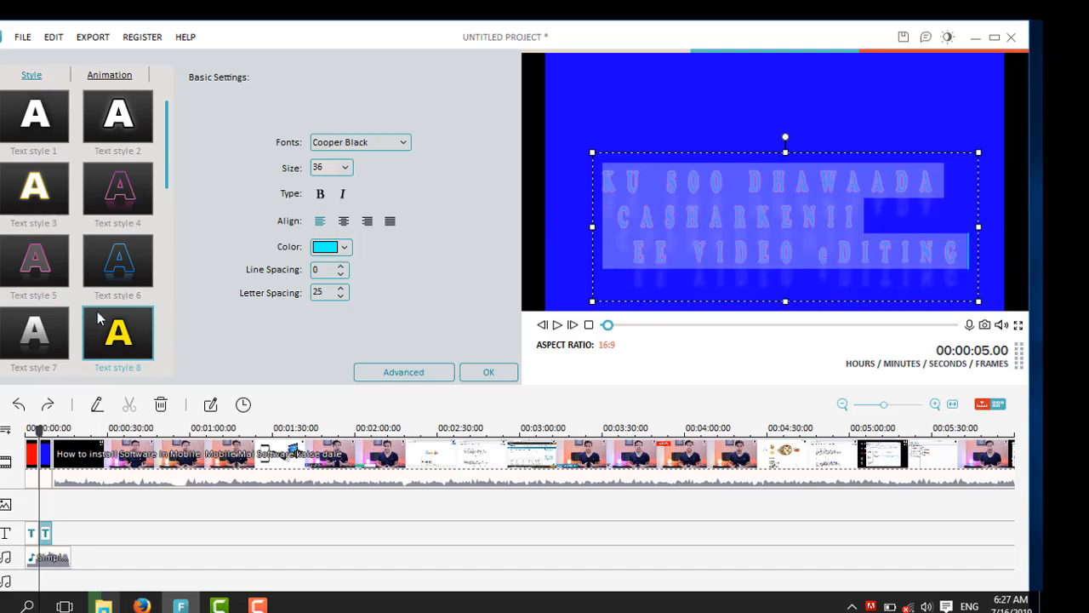
pyautogui.click(111, 334)
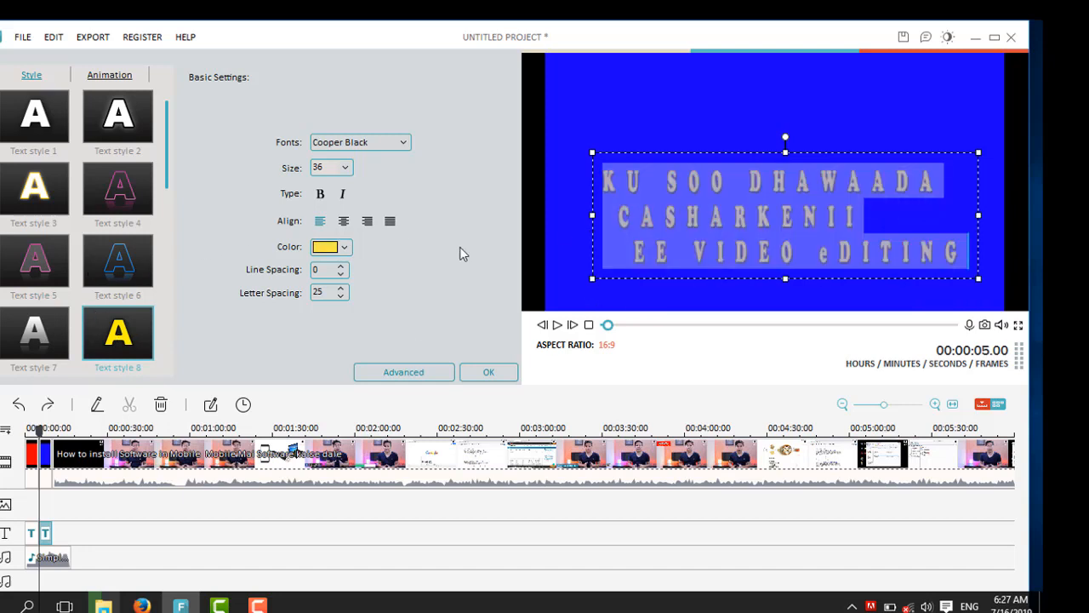
pyautogui.click(820, 255)
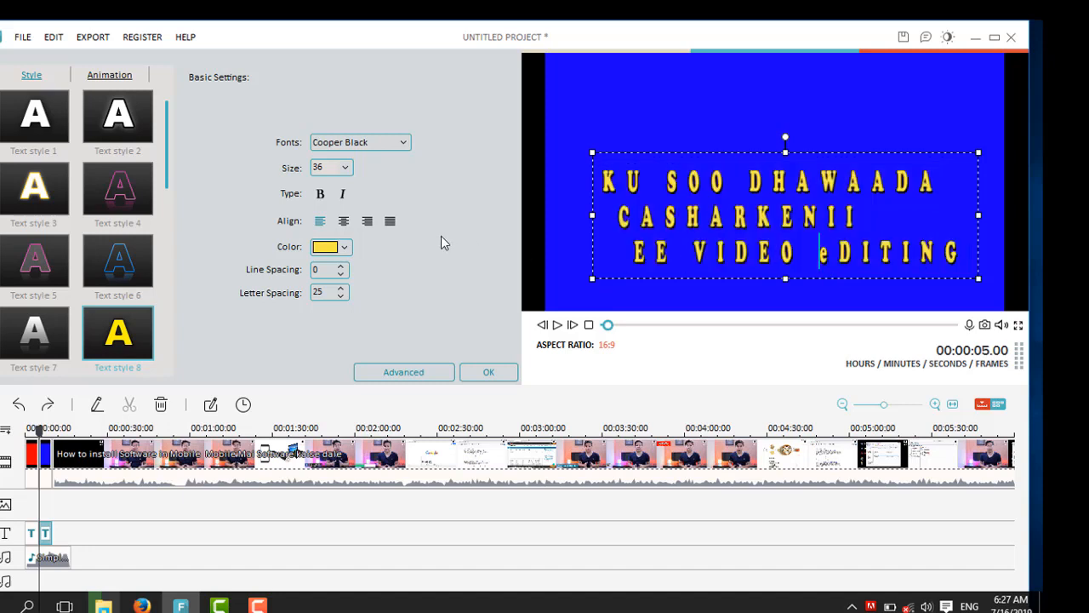
# Step: Move the main title box higher in the frame and confirm the title edits
pyautogui.click(785, 138)
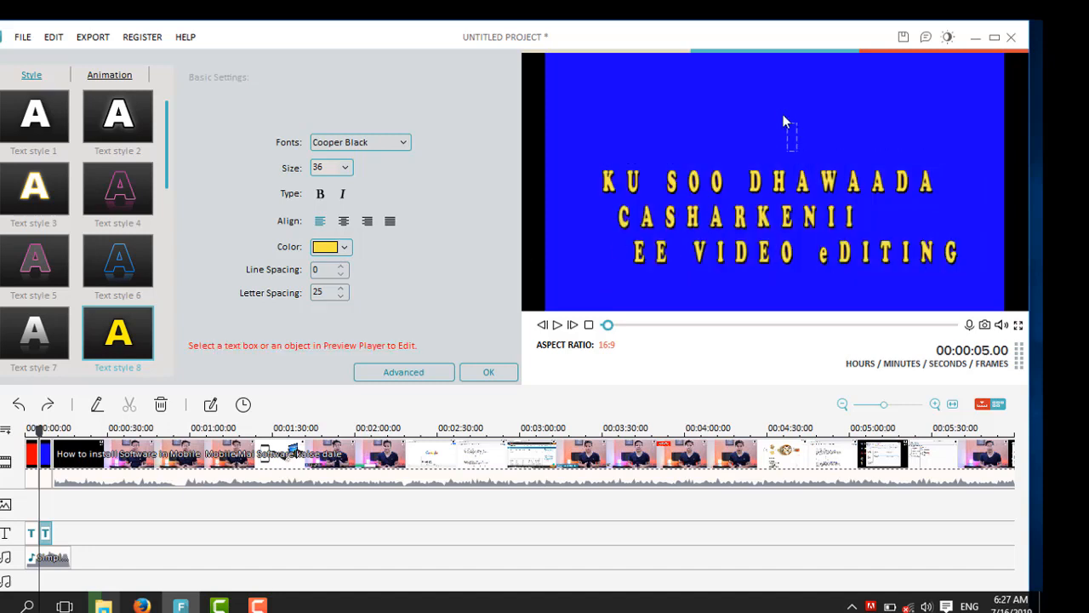
pyautogui.click(752, 194)
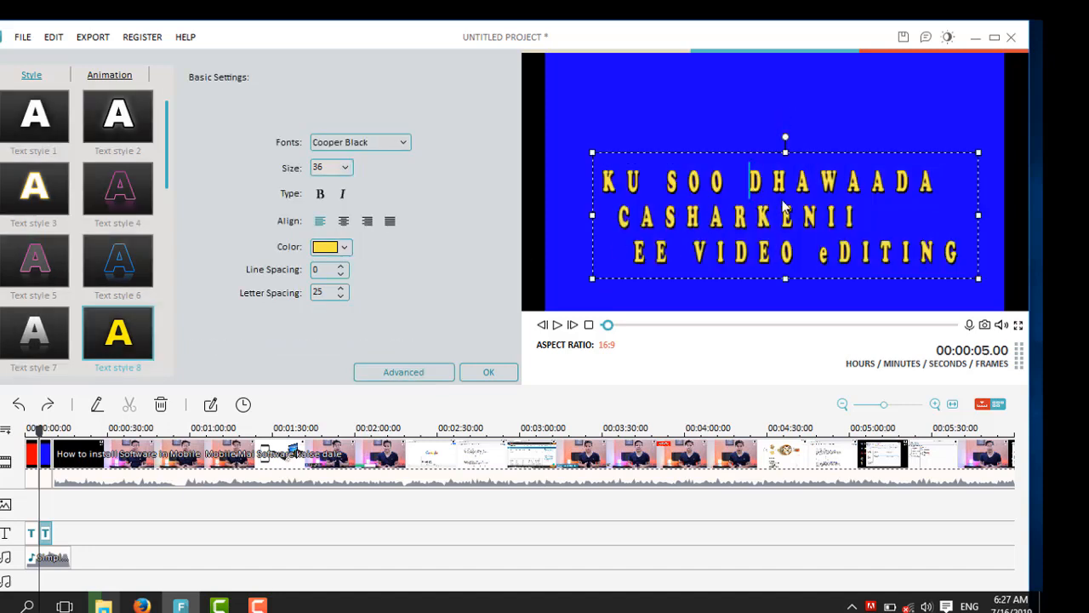
pyautogui.hotkey('ctrl', 'a')
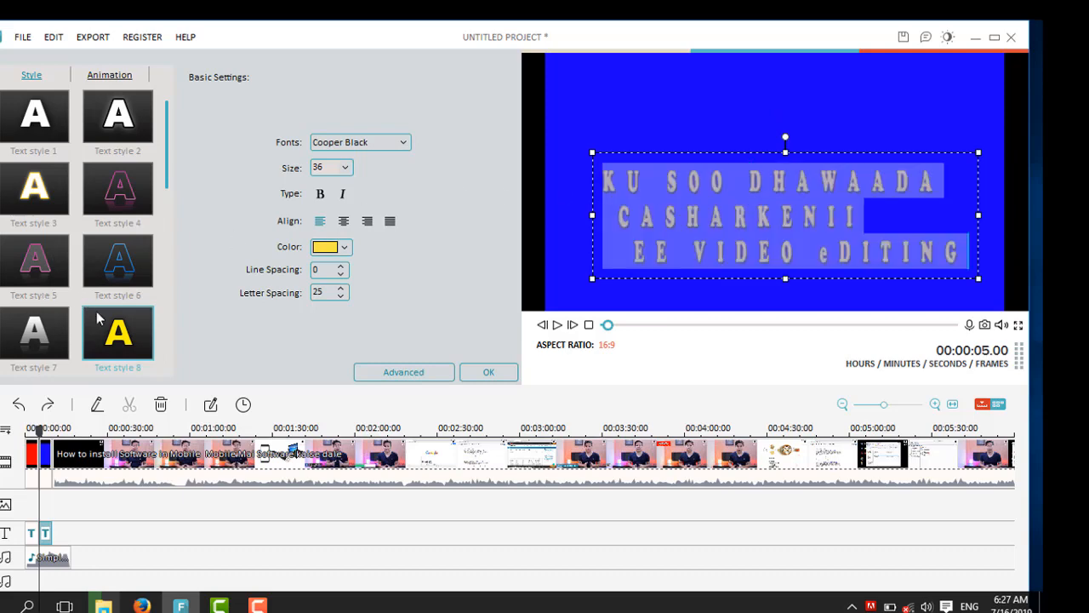
pyautogui.click(942, 203)
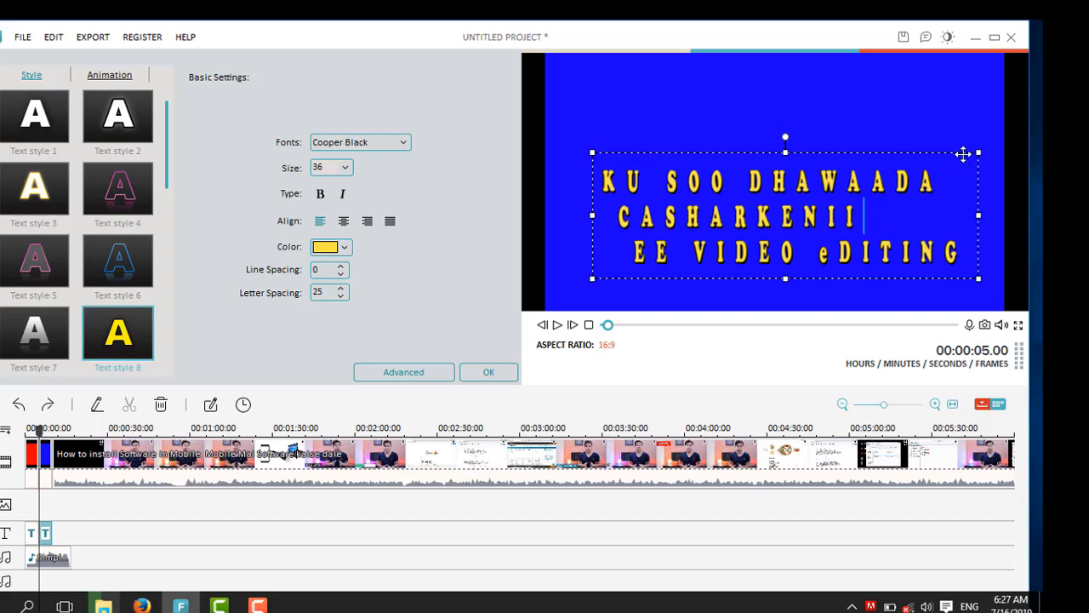
pyautogui.click(971, 161)
pyautogui.moveTo(863, 153); pyautogui.dragTo(849, 106)
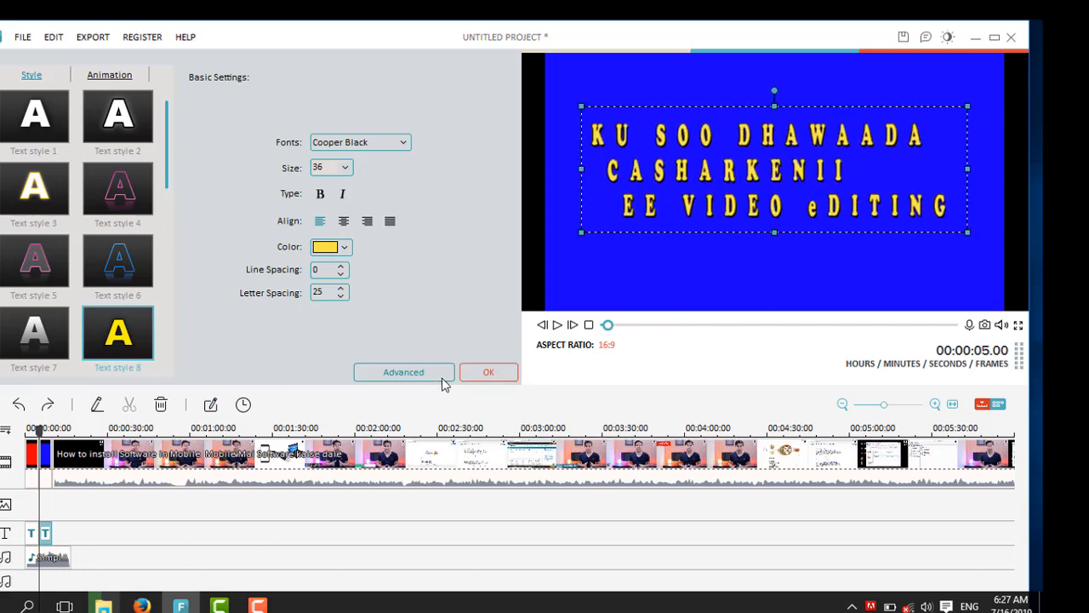
pyautogui.click(487, 372)
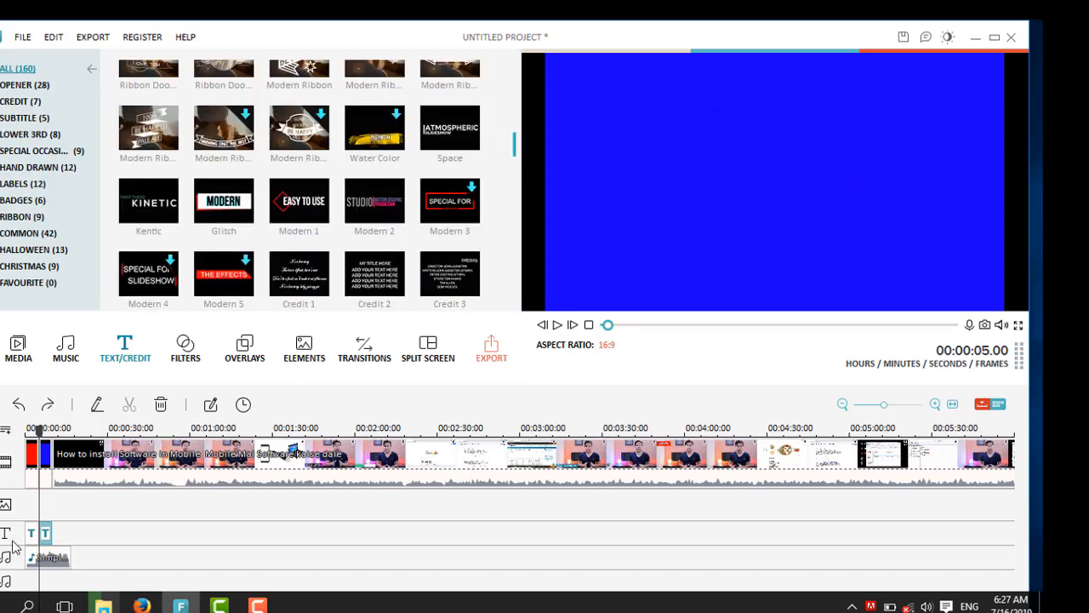
# Step: Trim the end of the music clip on the audio track to shorten it
pyautogui.click(54, 560)
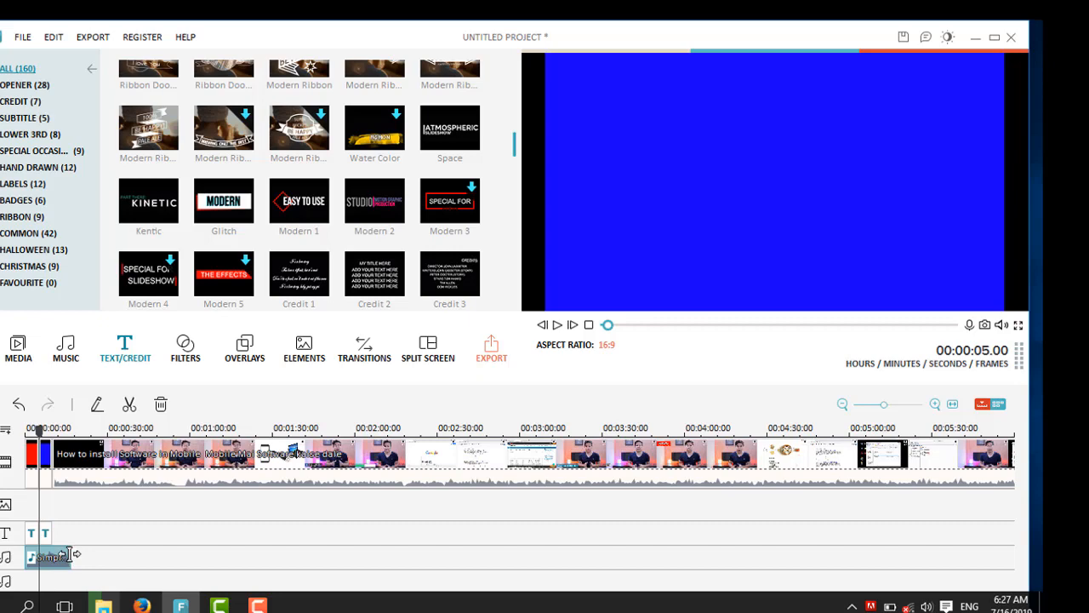
pyautogui.moveTo(45, 555); pyautogui.dragTo(53, 557)
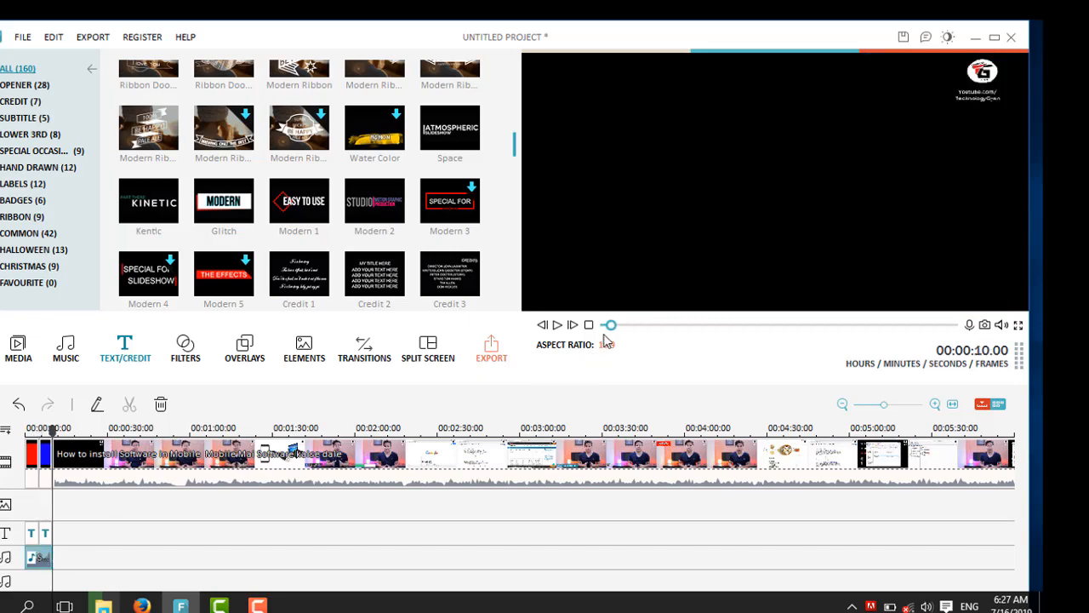
# Step: Play the project from the beginning to preview the intro, then return to the start
pyautogui.moveTo(612, 325); pyautogui.dragTo(602, 327)
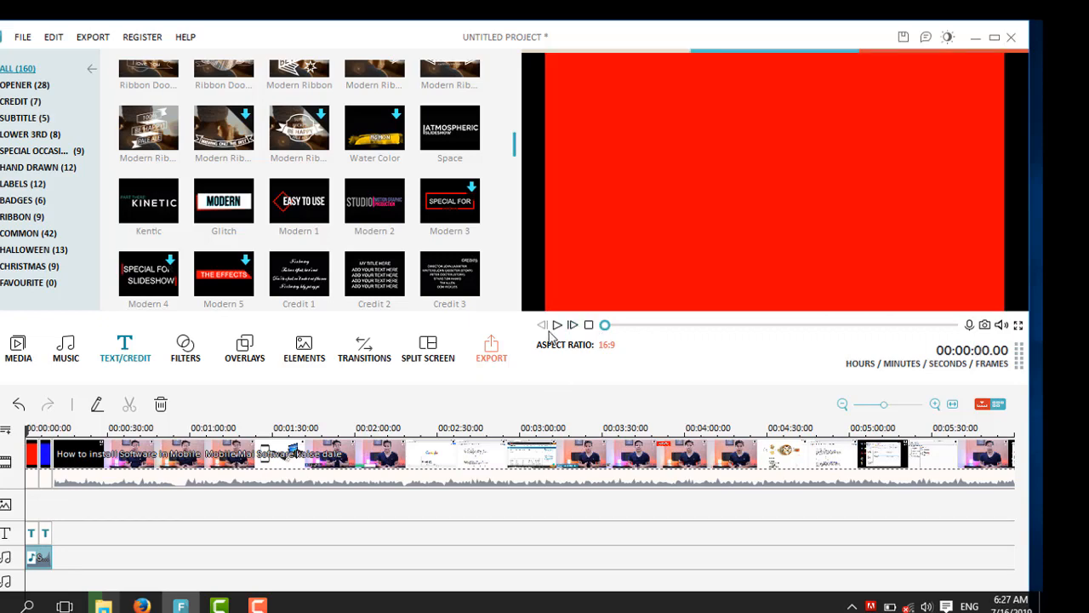
pyautogui.click(558, 327)
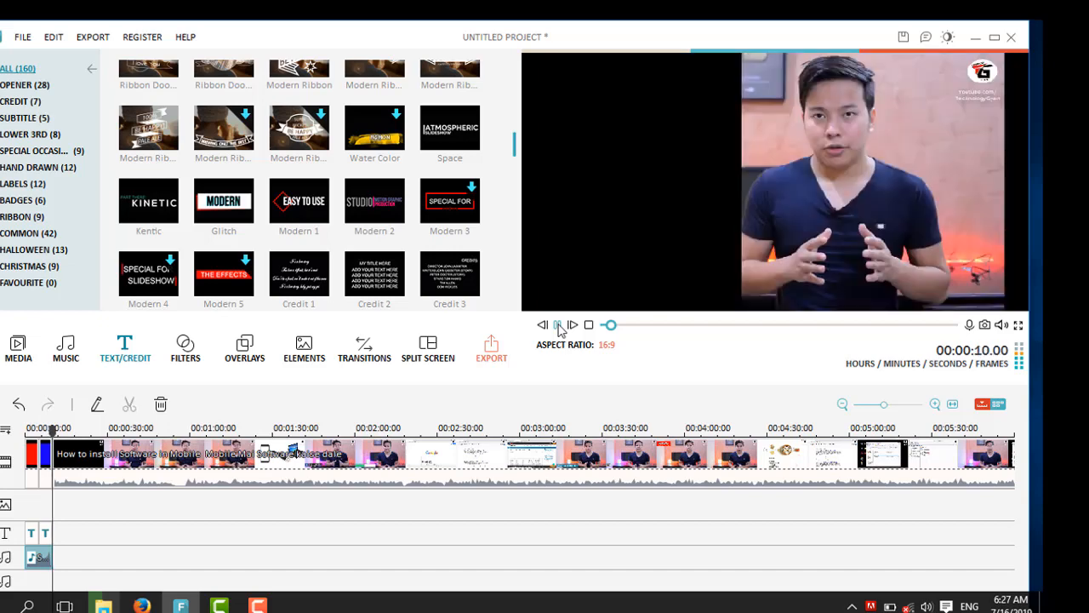
pyautogui.click(558, 326)
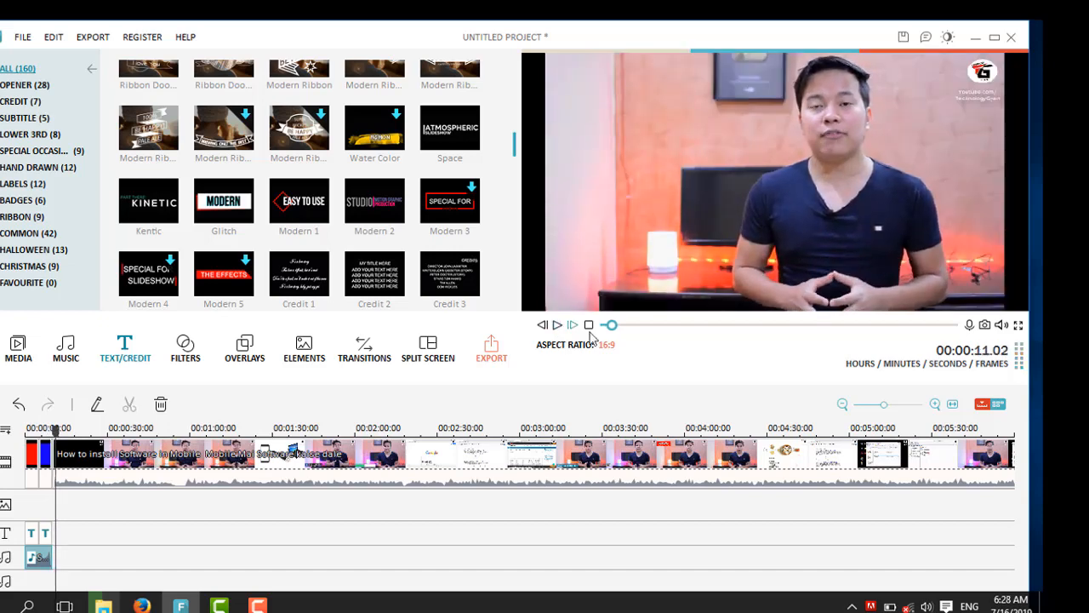
pyautogui.moveTo(610, 326); pyautogui.dragTo(604, 326)
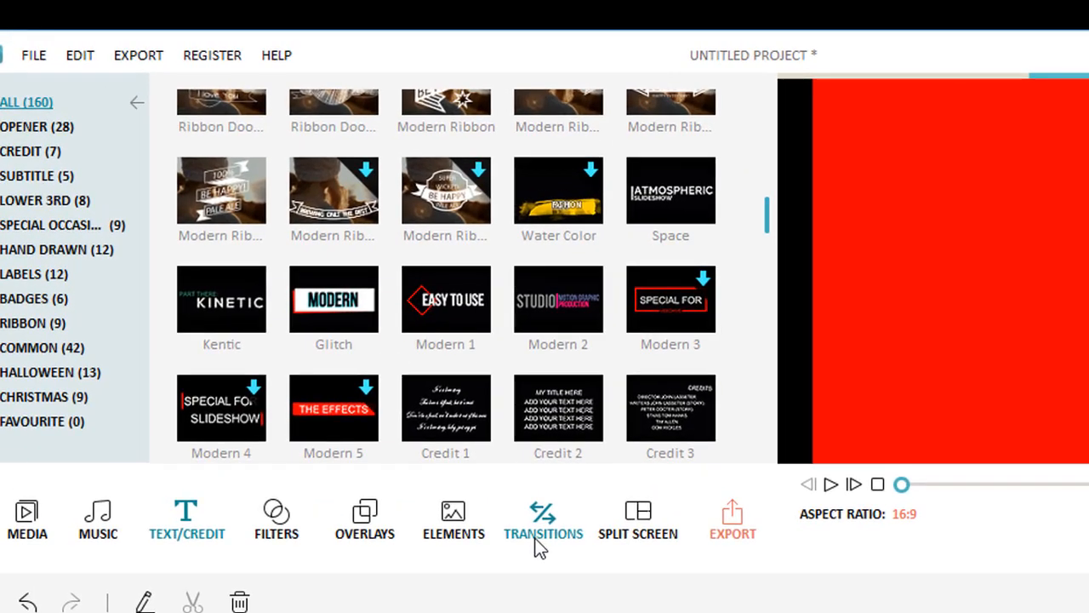
# Step: Add the Cross_split transition between the red and blue intro clips on the timeline
pyautogui.click(538, 547)
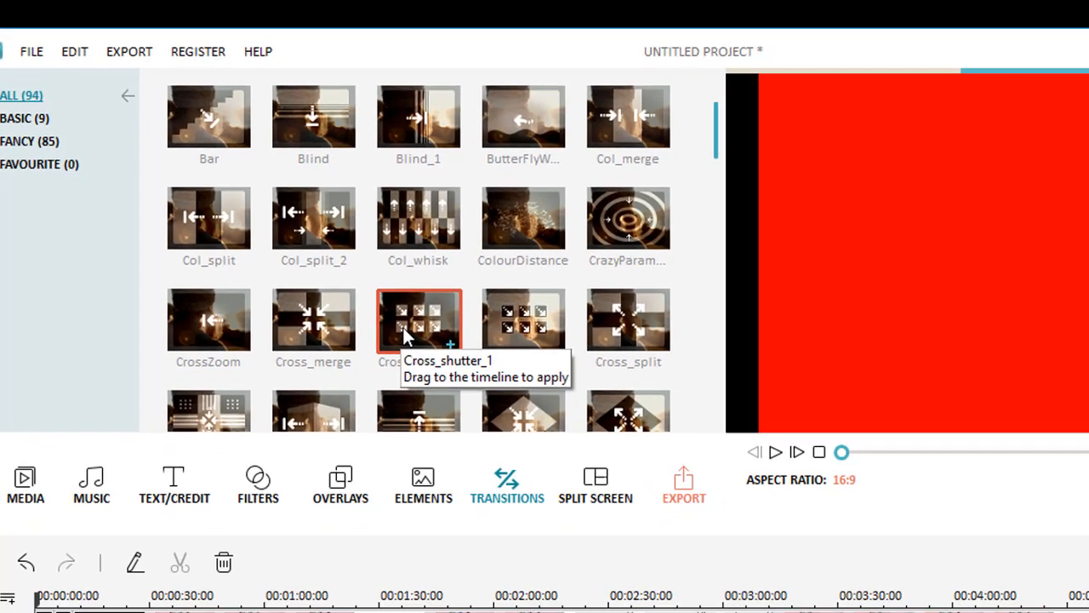
pyautogui.click(628, 319)
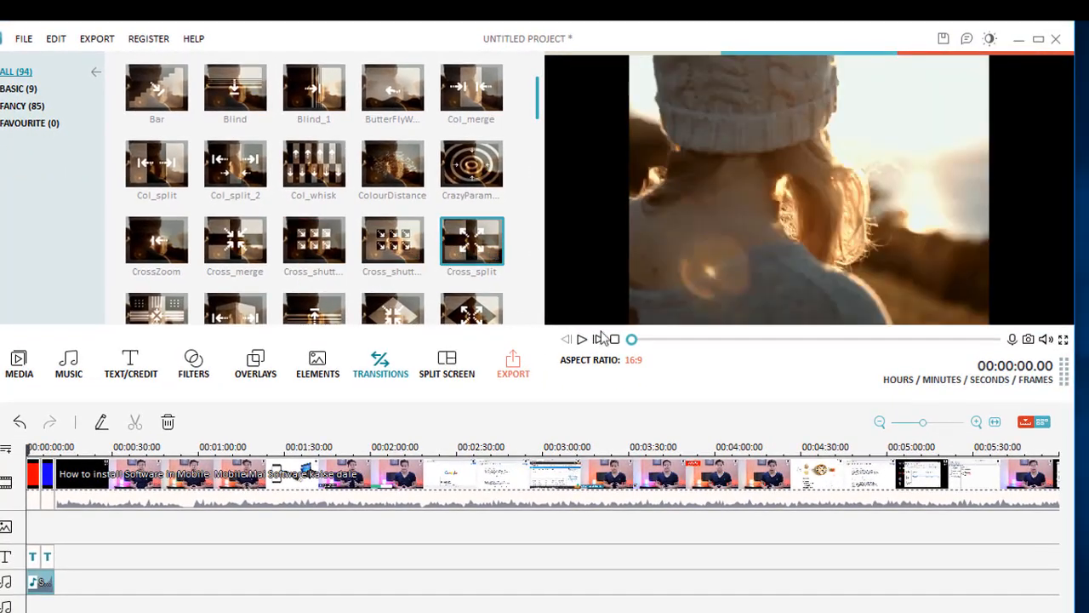
pyautogui.click(584, 340)
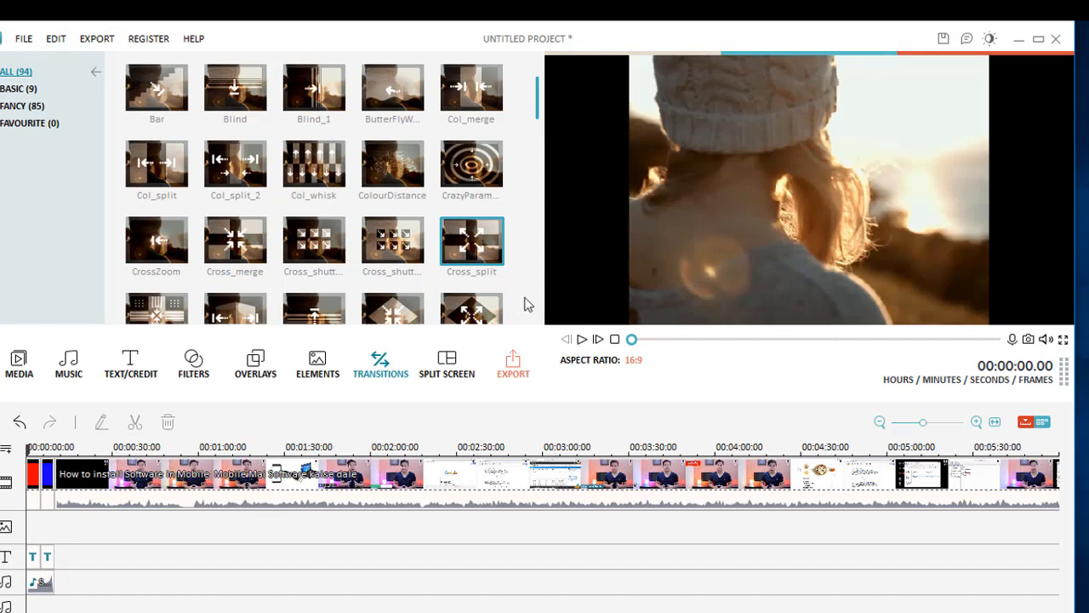
pyautogui.moveTo(475, 236)
pyautogui.mouseDown()
pyautogui.moveTo(204, 328)
pyautogui.moveTo(18, 474)
pyautogui.moveTo(63, 459)
pyautogui.moveTo(39, 474)
pyautogui.mouseUp()
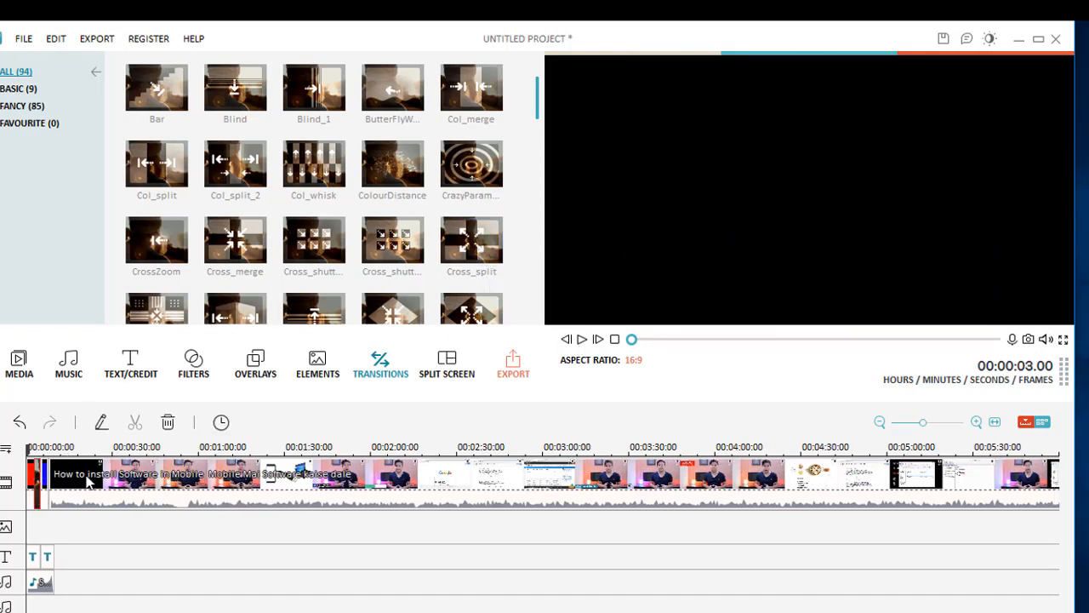
# Step: Play back the intro to review the transition and titles
pyautogui.click(634, 339)
pyautogui.click(582, 339)
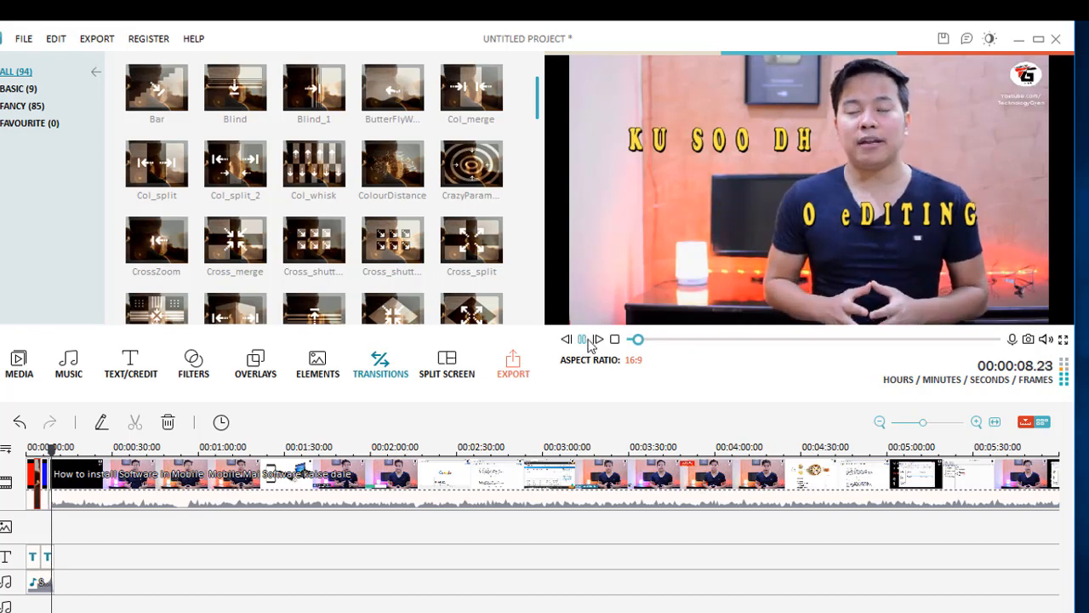
pyautogui.click(585, 342)
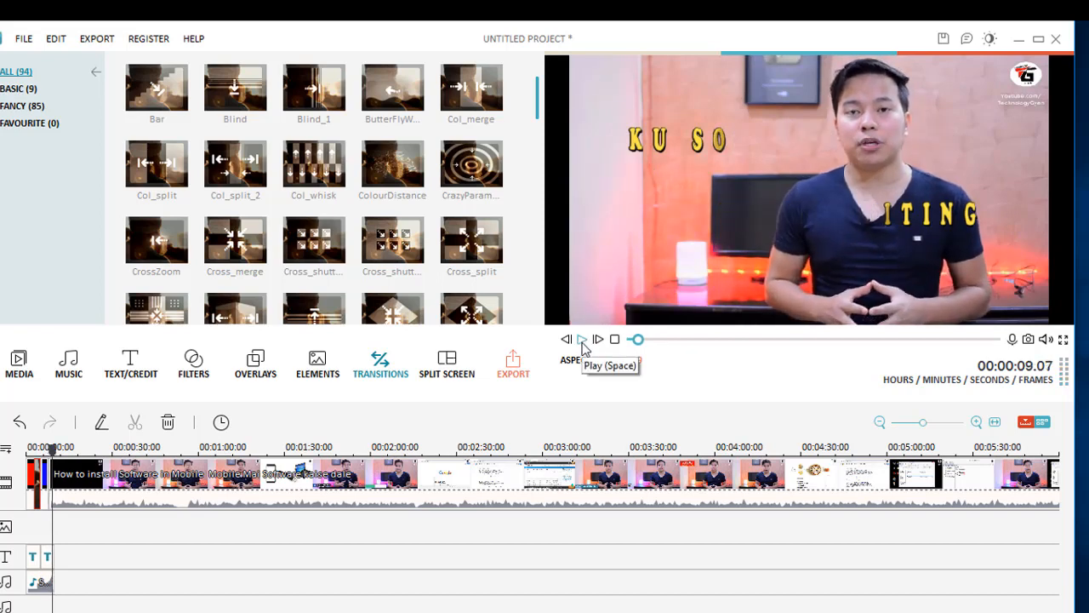